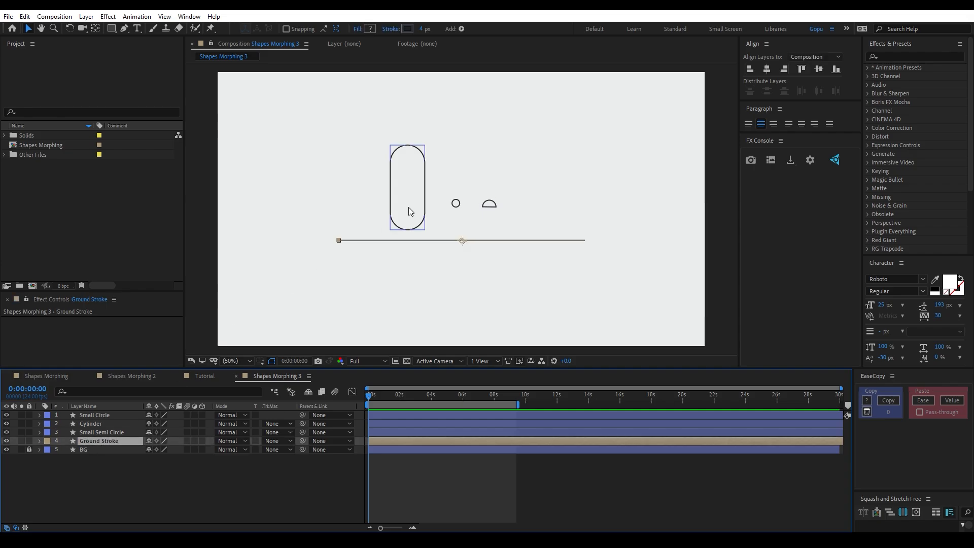
Step: Center the Cylinder shape horizontally over the ground line and hide the Small Circle and Small Semi Circle layers
click(422, 193)
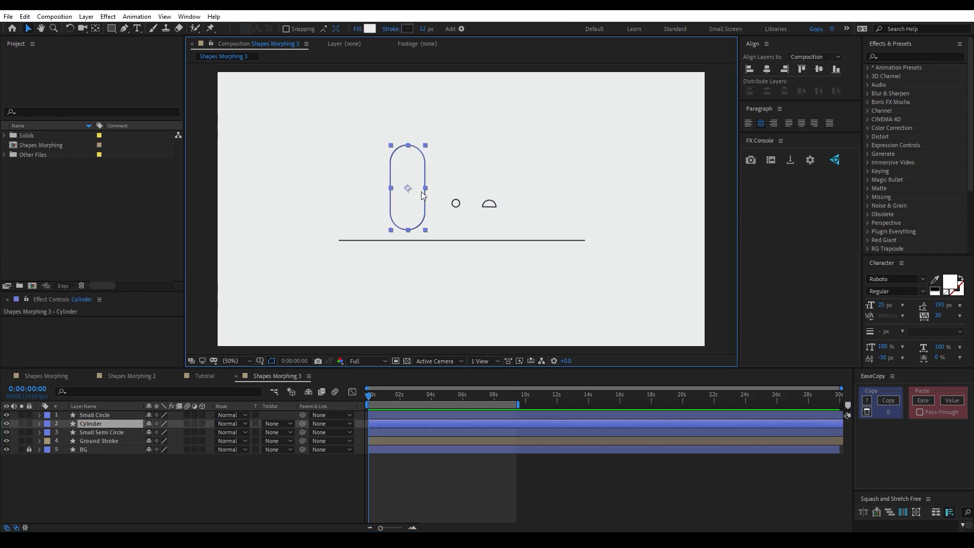
click(98, 440)
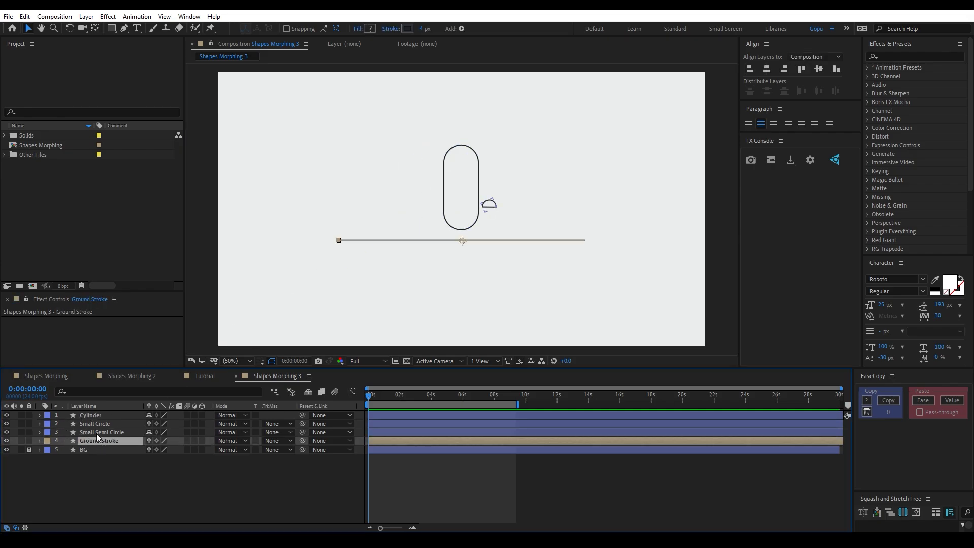
shift+click(96, 433)
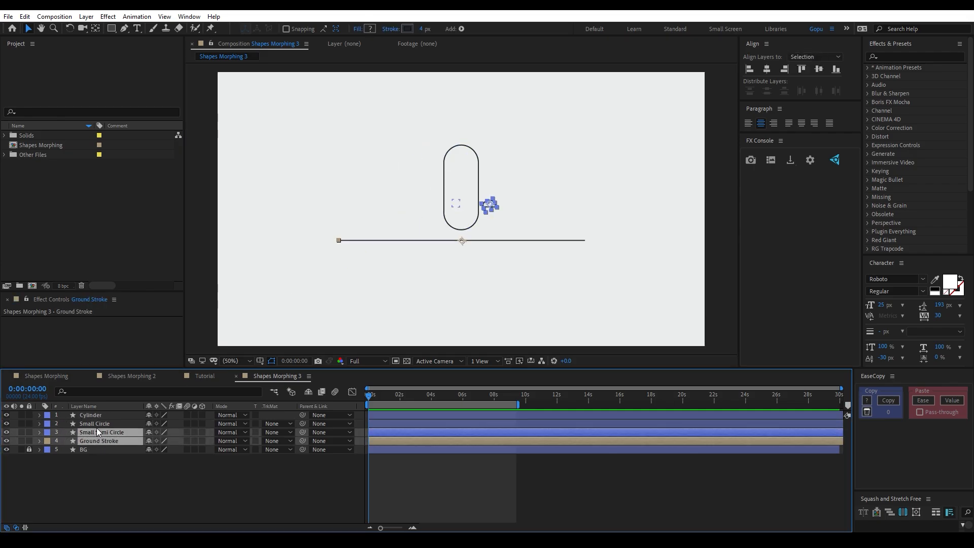
shift+click(96, 426)
key(F2)
drag(6, 424, 6, 432)
Step: Scale the Cylinder to 95% and move it straight down until its rounded top sits as a semicircle above the ground line
click(123, 416)
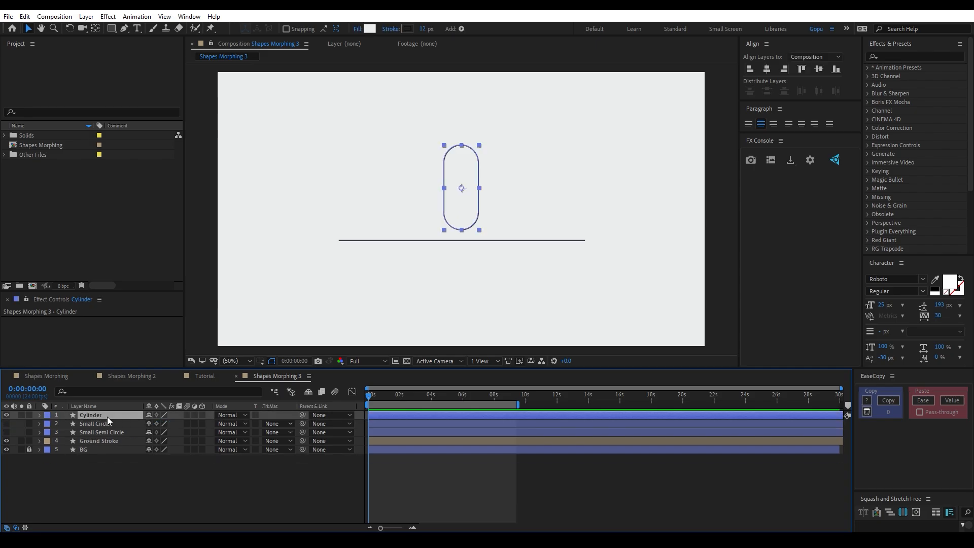
key(s)
drag(174, 424, 206, 423)
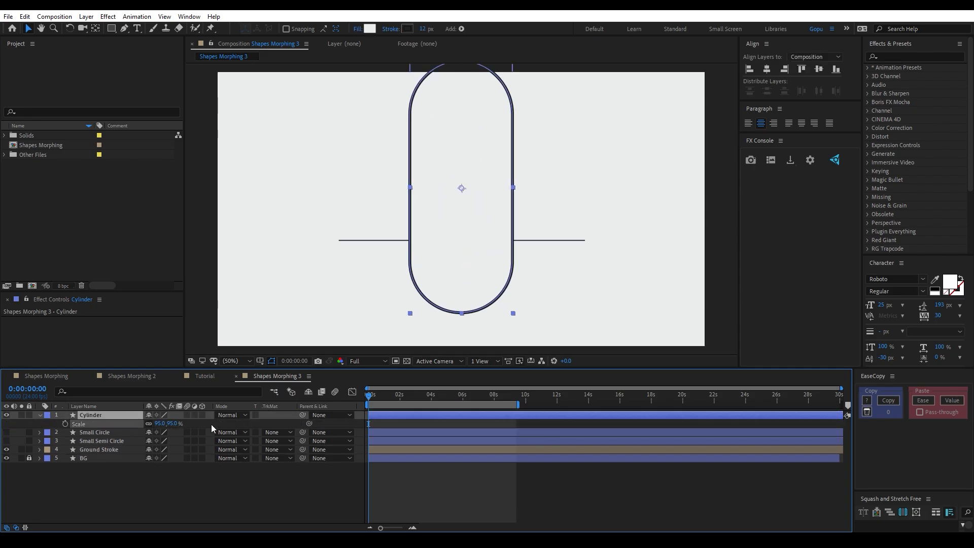
drag(460, 190, 464, 321)
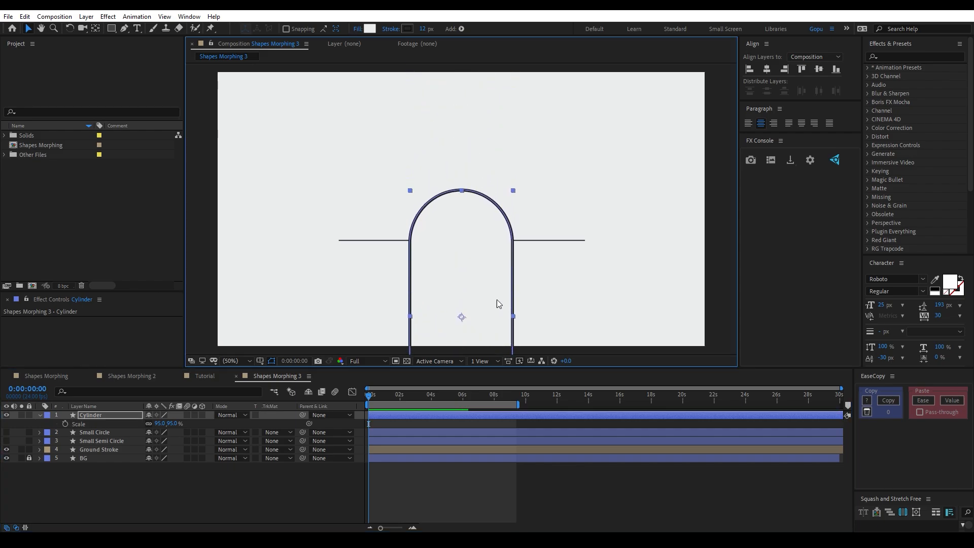
Step: Set the Cylinder's stroke width to 5 px
click(112, 421)
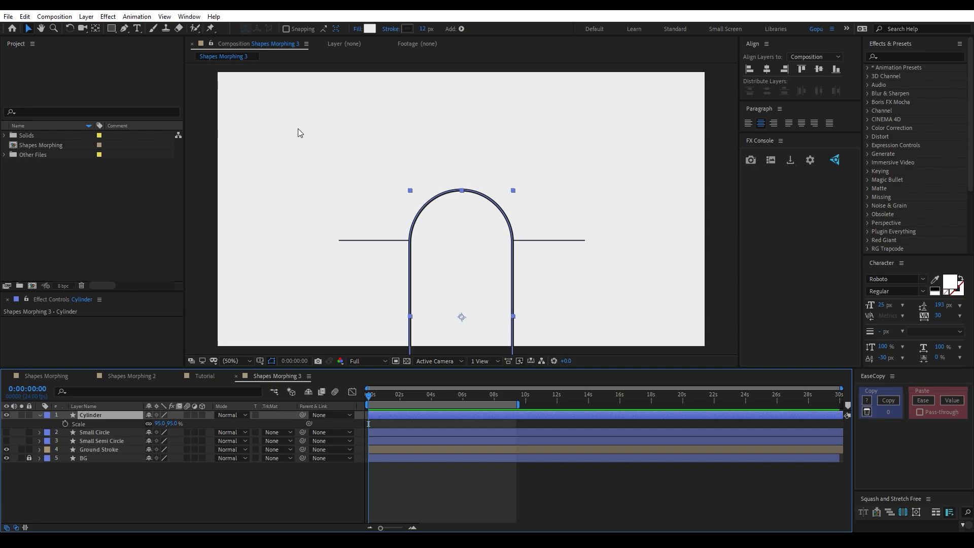
click(423, 29)
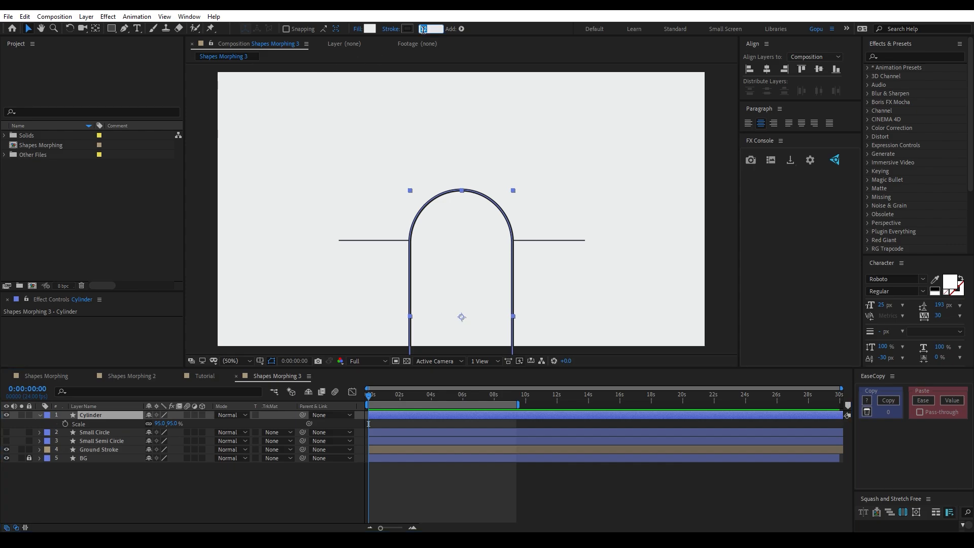
text(5)
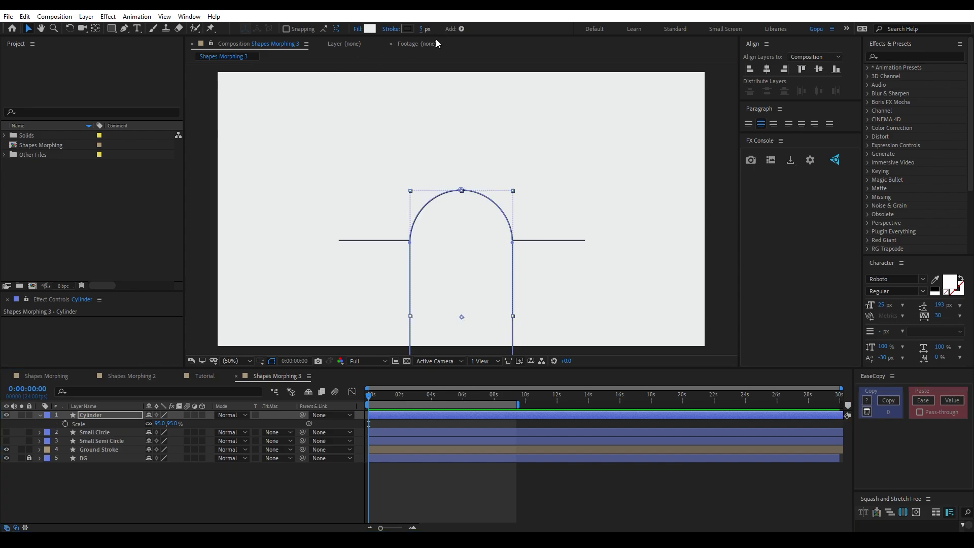
click(518, 242)
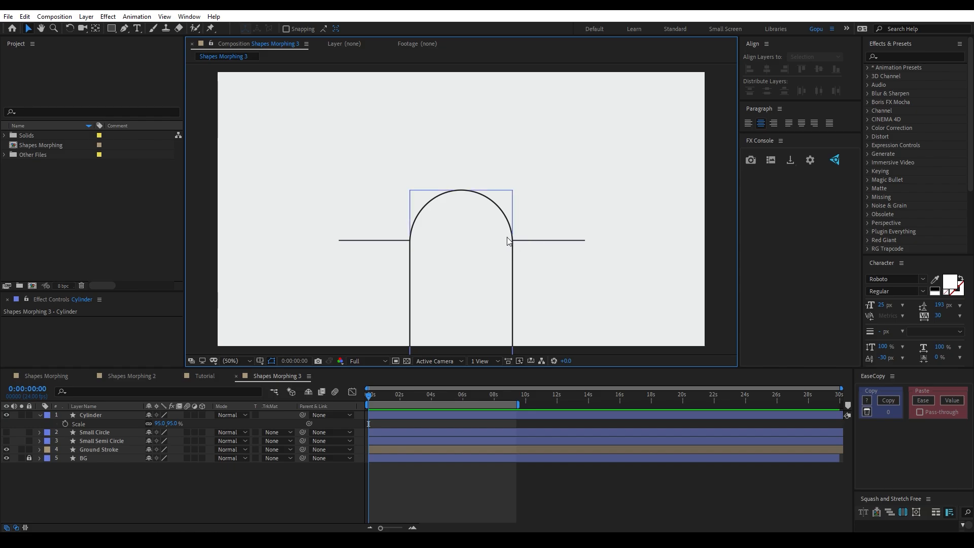
Step: Set the Cylinder's stroke width to 4 px, matching the ground line's thickness
scroll(510, 240, up, 5)
scroll(524, 250, down, 3)
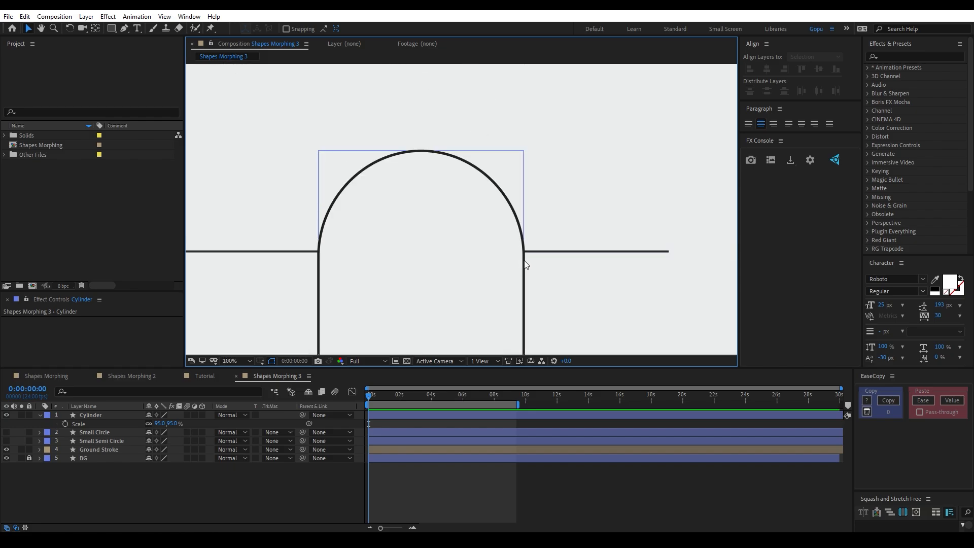
click(88, 416)
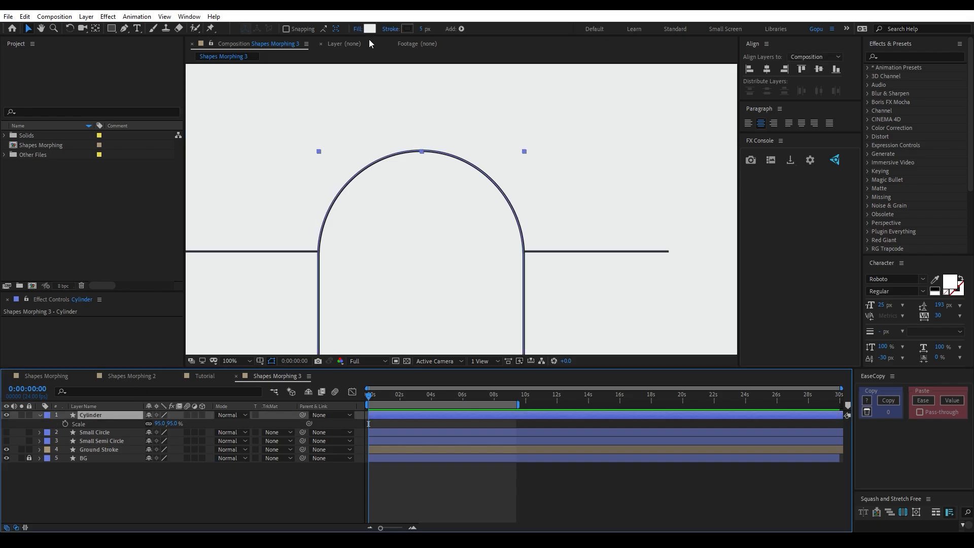
click(423, 29)
text(4)
key(Return)
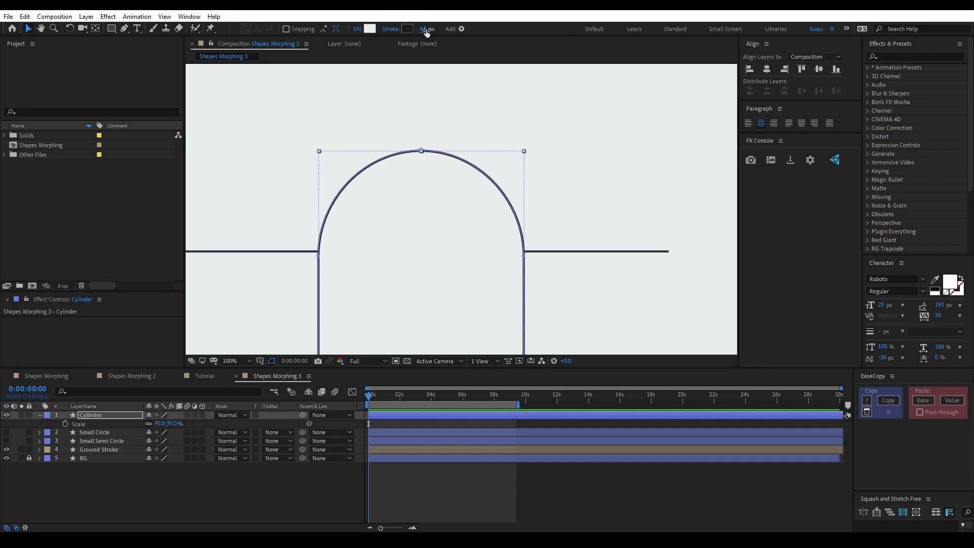
click(583, 276)
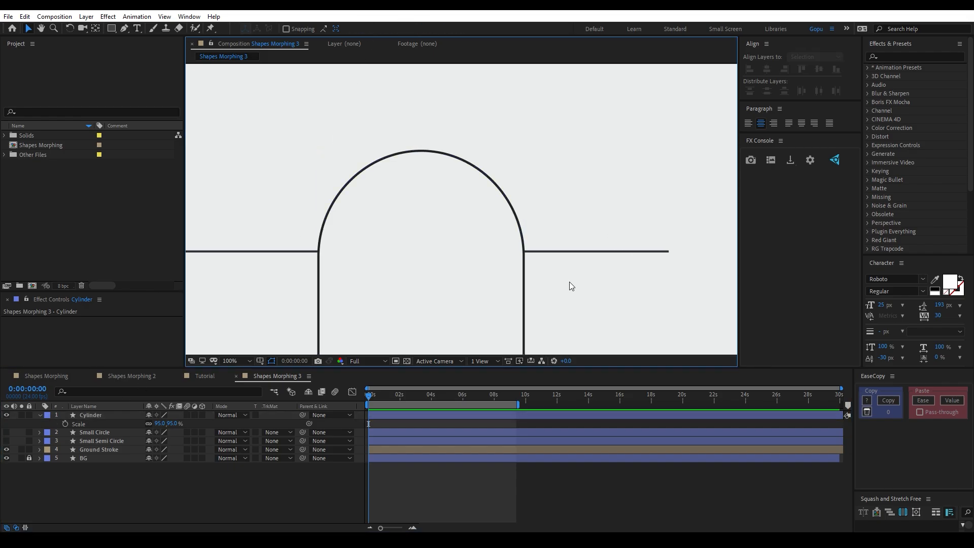
click(129, 415)
click(423, 29)
text(4)
key(Return)
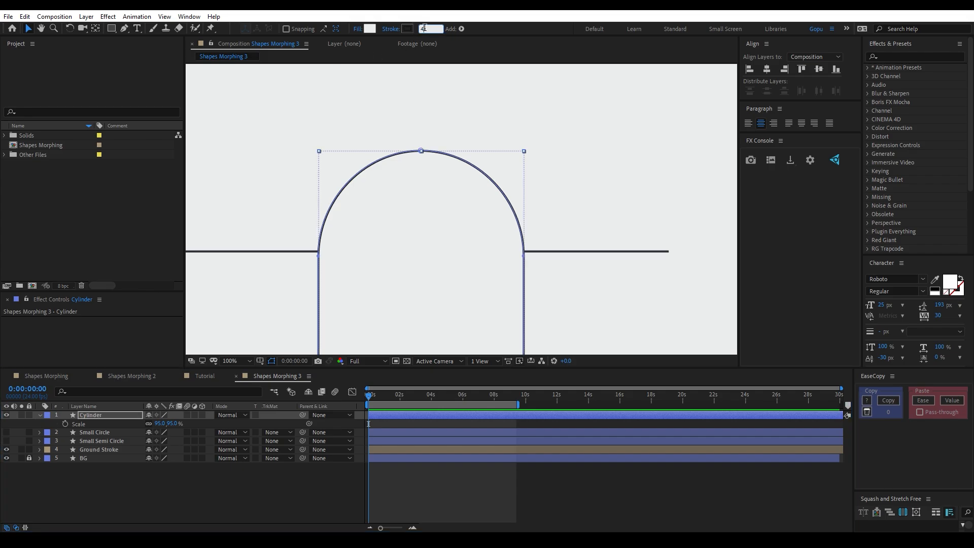
click(311, 482)
Step: Set the Cylinder's fill to None so only its outline remains
scroll(519, 249, down, 1)
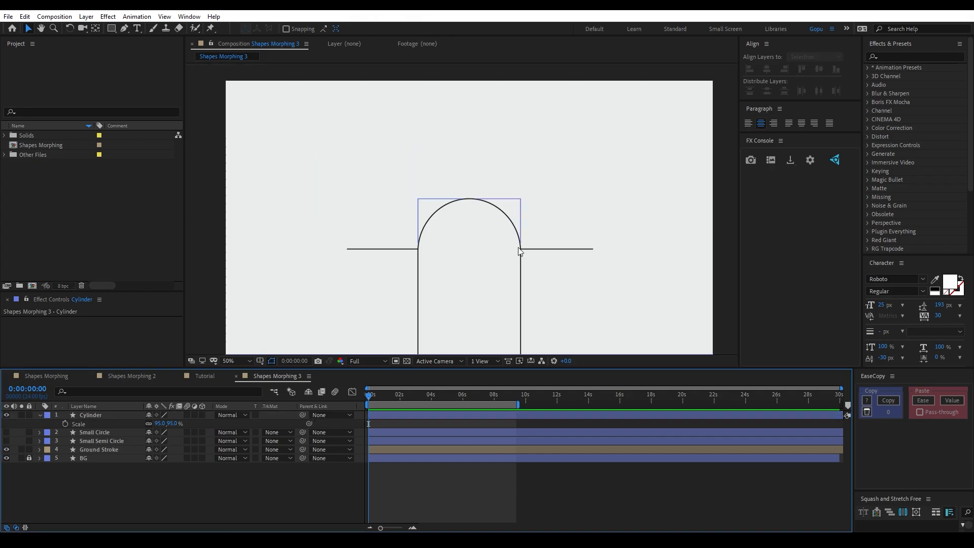
drag(472, 291, 492, 287)
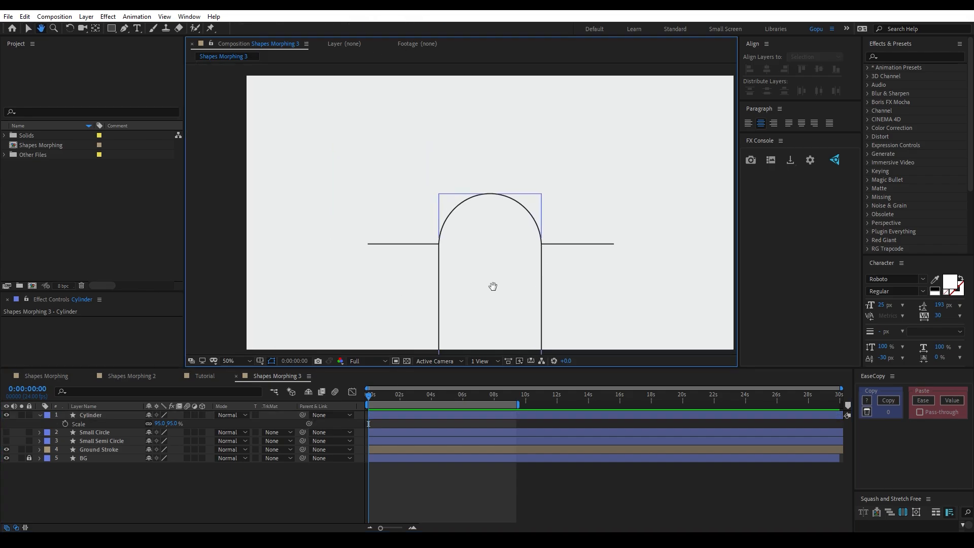
click(111, 415)
click(357, 30)
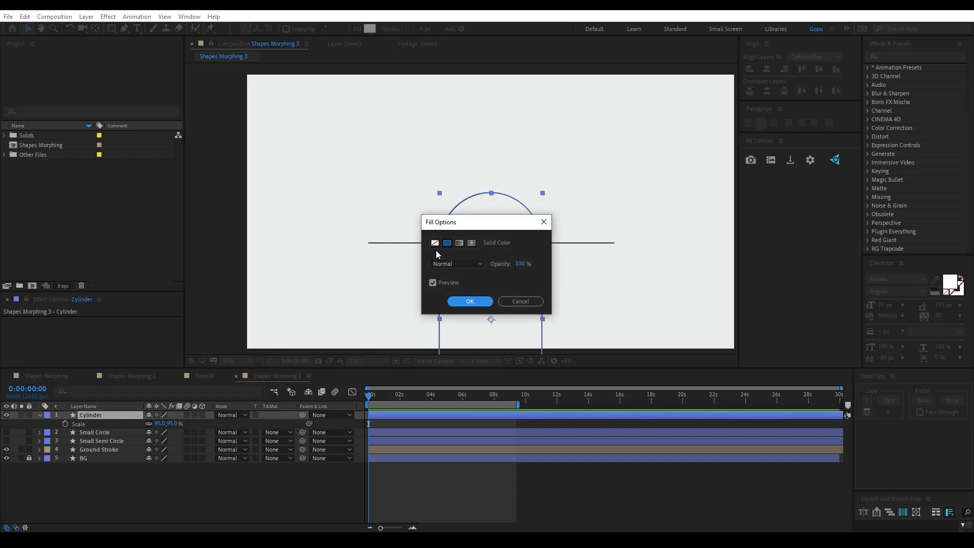
click(435, 242)
click(461, 303)
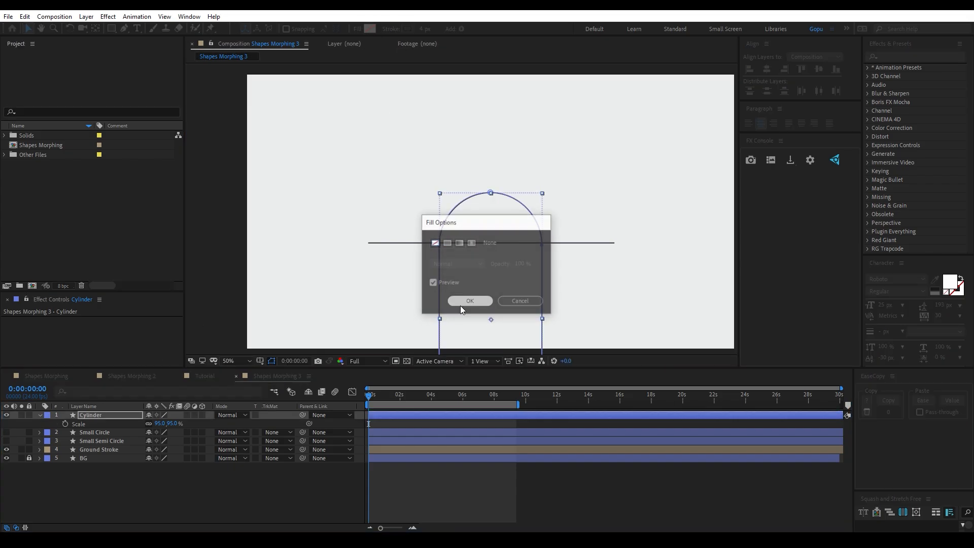
click(128, 479)
click(101, 417)
click(98, 476)
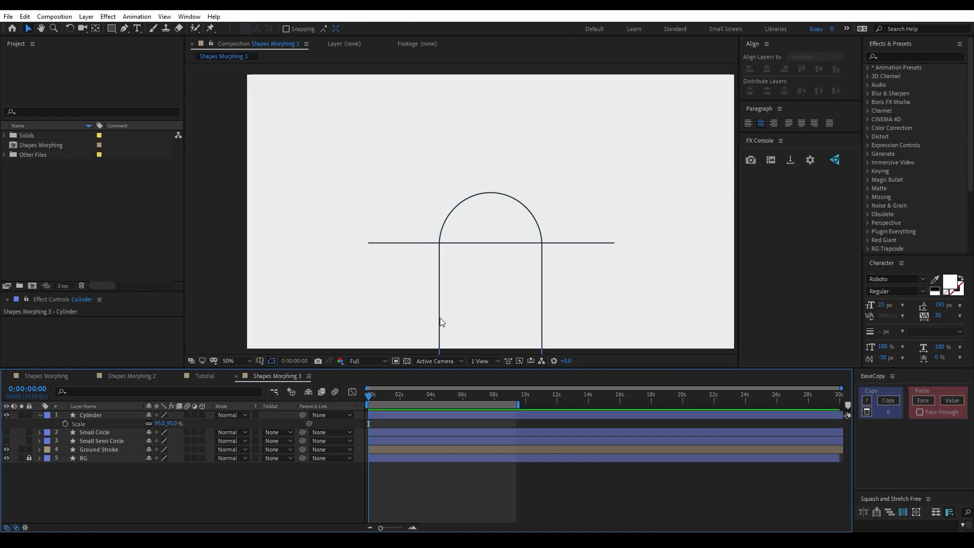
Step: Create a white 1920 x 1080 solid named Matte Background and move it down until its top edge meets the ground line
scroll(458, 271, down, 2)
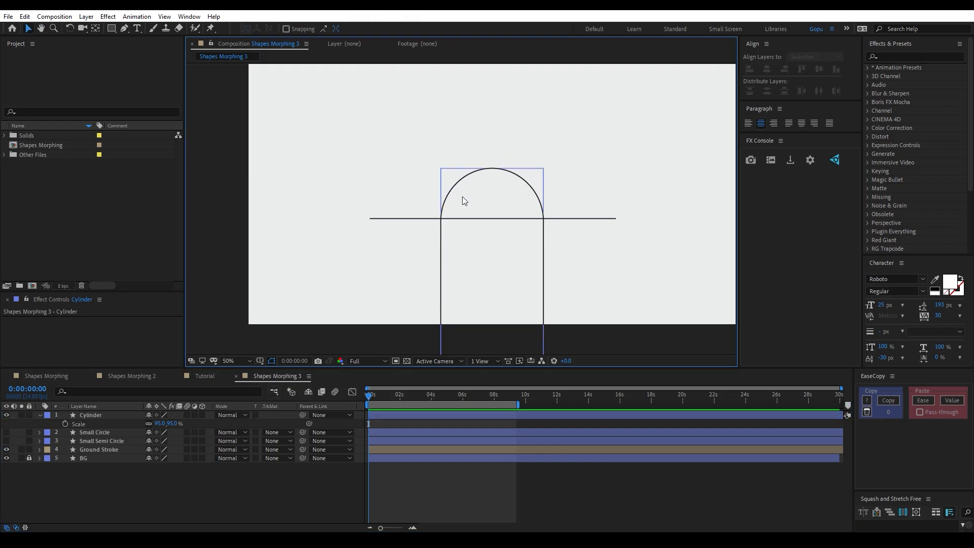
click(242, 359)
click(258, 190)
click(94, 482)
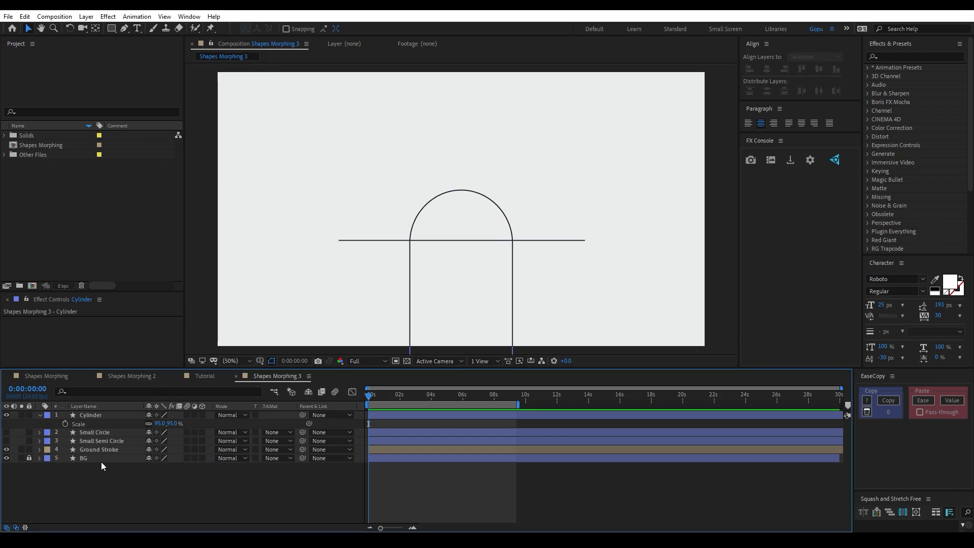
key(ctrl+y)
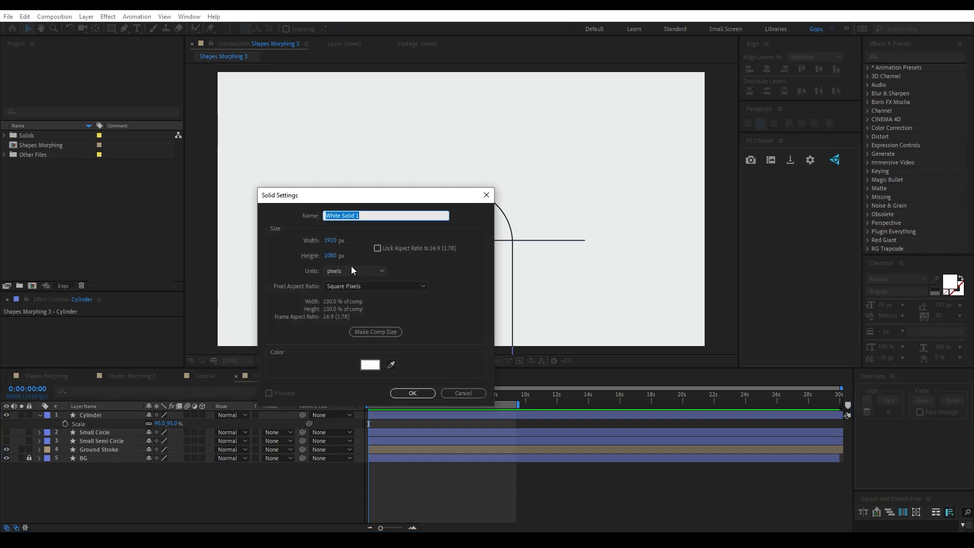
drag(317, 195, 333, 194)
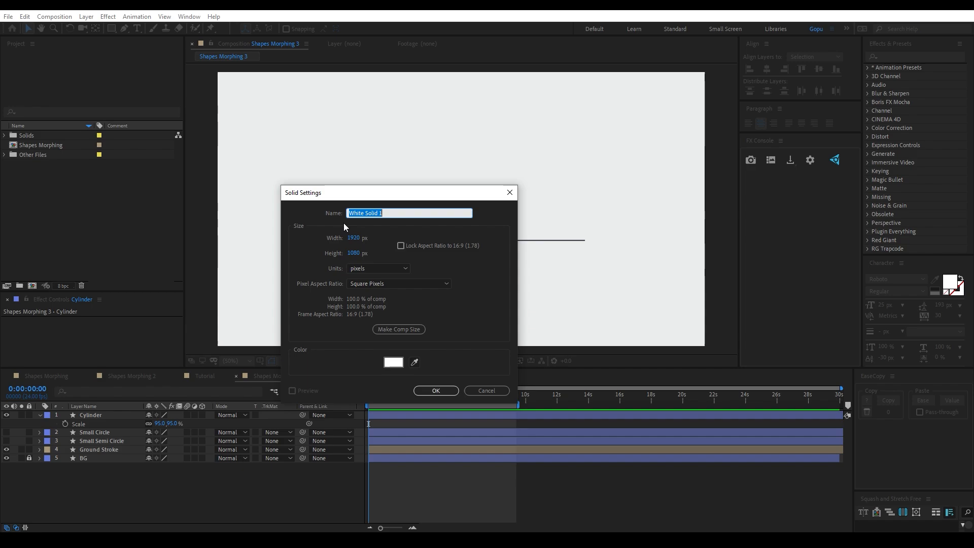
text(Background)
key(Return)
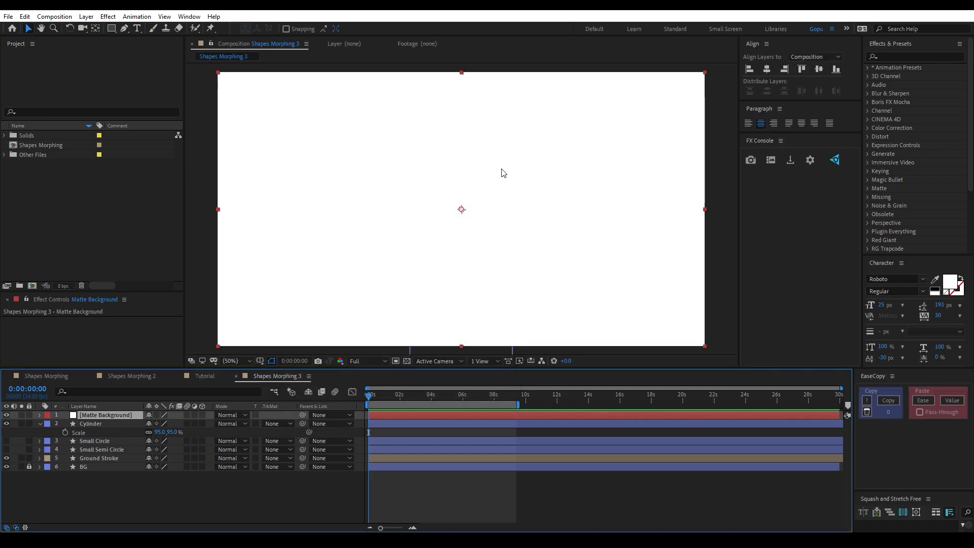
drag(503, 154, 502, 323)
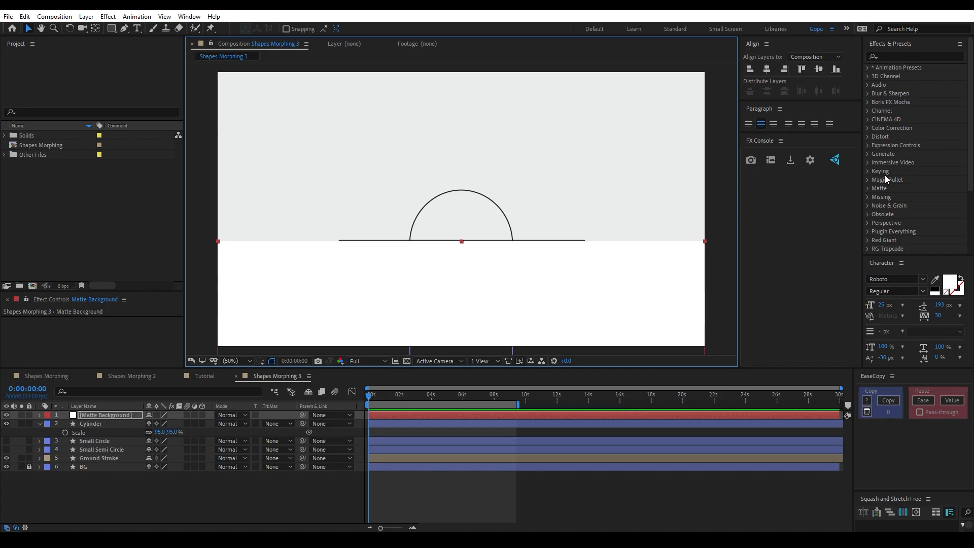
Step: Apply the Fill effect to Matte Background and sample its color from the composition's light gray background
click(895, 56)
text(fill)
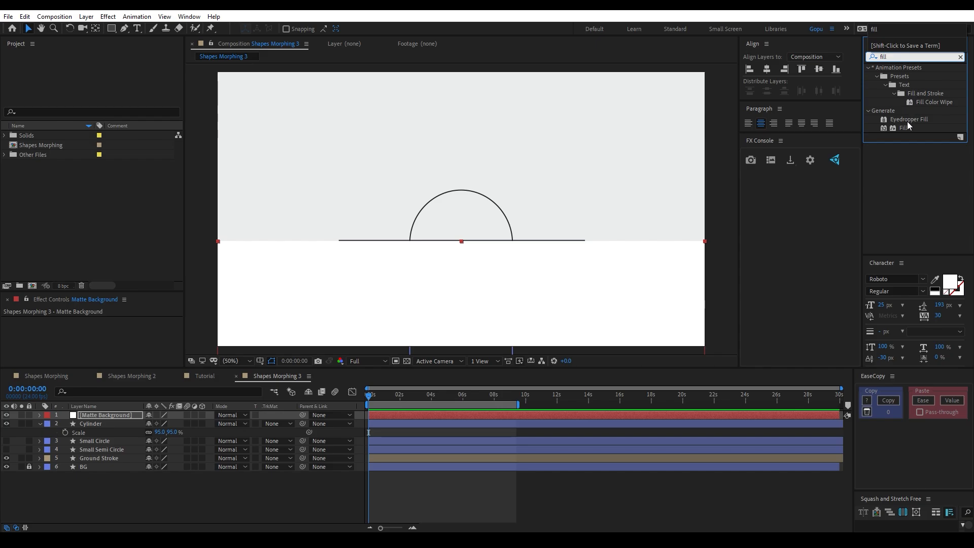
double_click(906, 127)
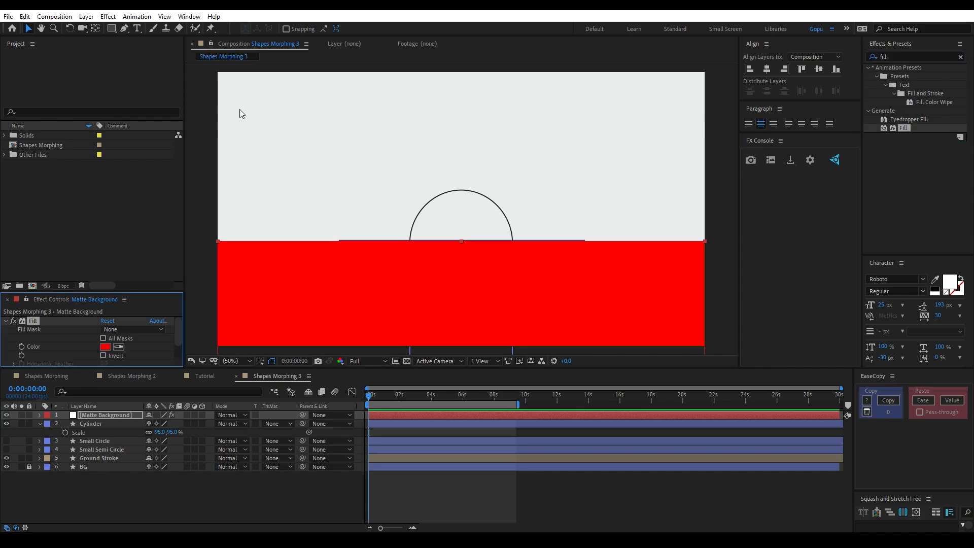
click(119, 346)
click(357, 169)
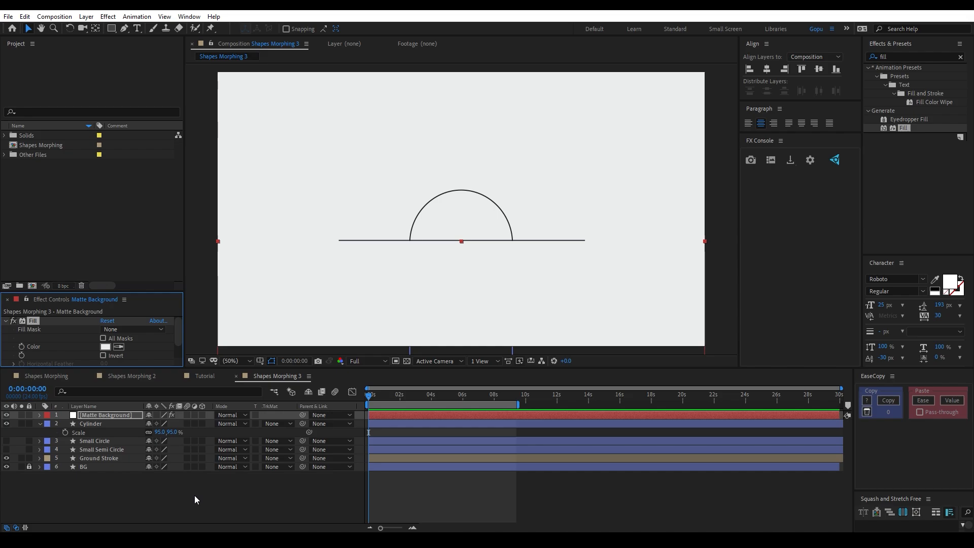
click(220, 484)
Step: Lock the Matte Background layer
drag(498, 270, 517, 265)
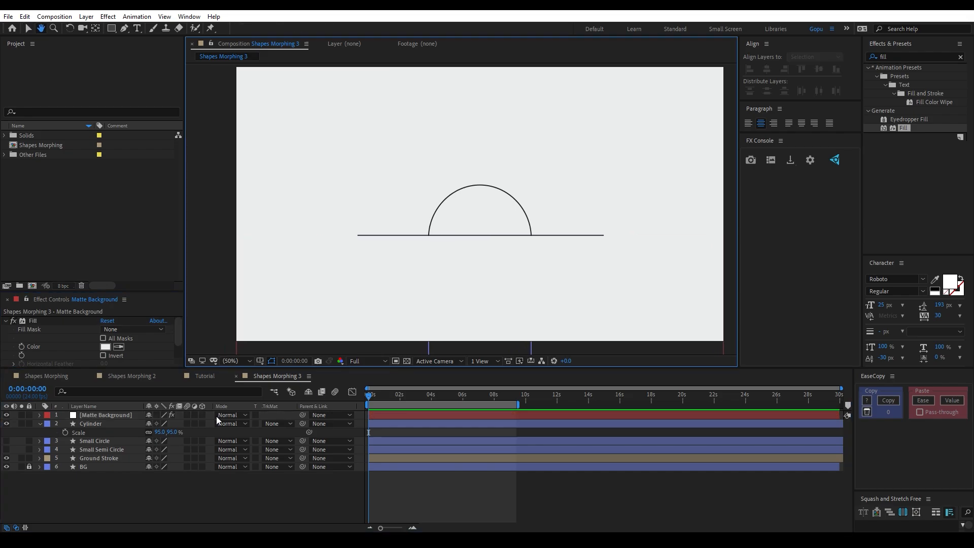
click(95, 416)
click(29, 415)
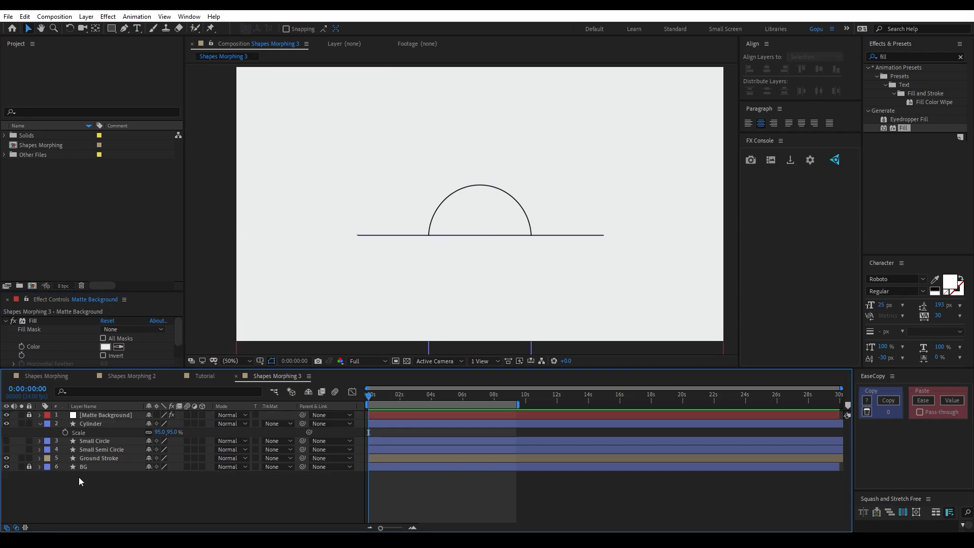
Step: Add a 95% Scale keyframe to the Cylinder and move it to shortly before the 2-second mark
click(526, 212)
drag(384, 397, 356, 402)
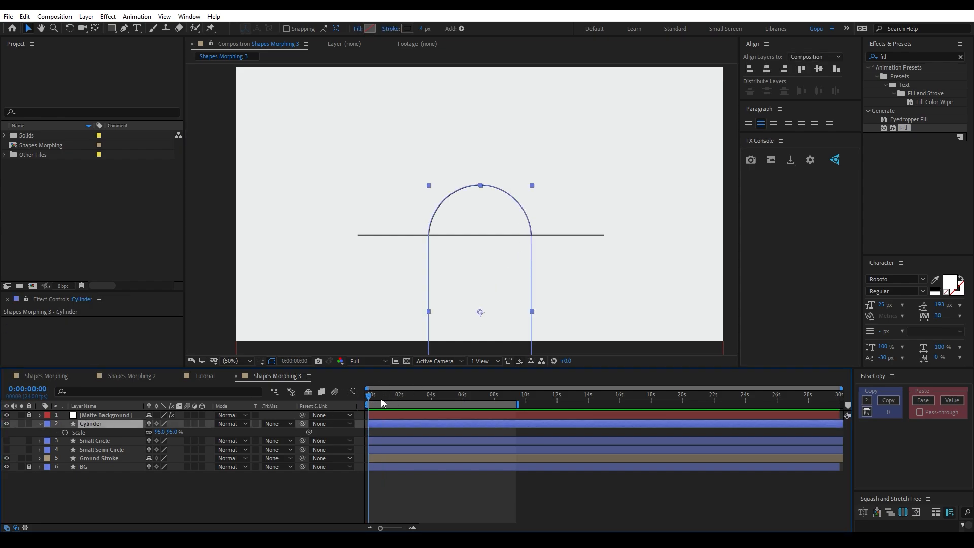
key(p)
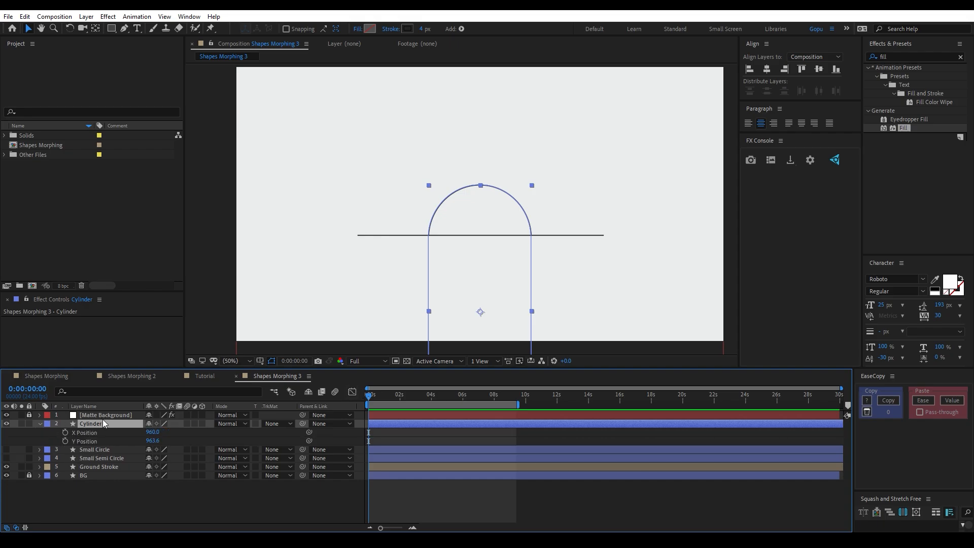
key(s)
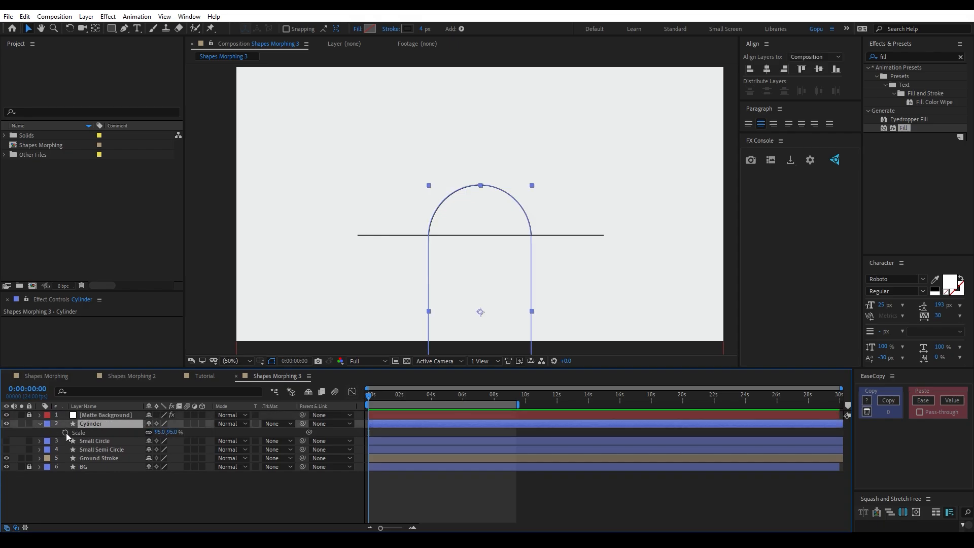
click(65, 432)
drag(369, 432, 395, 432)
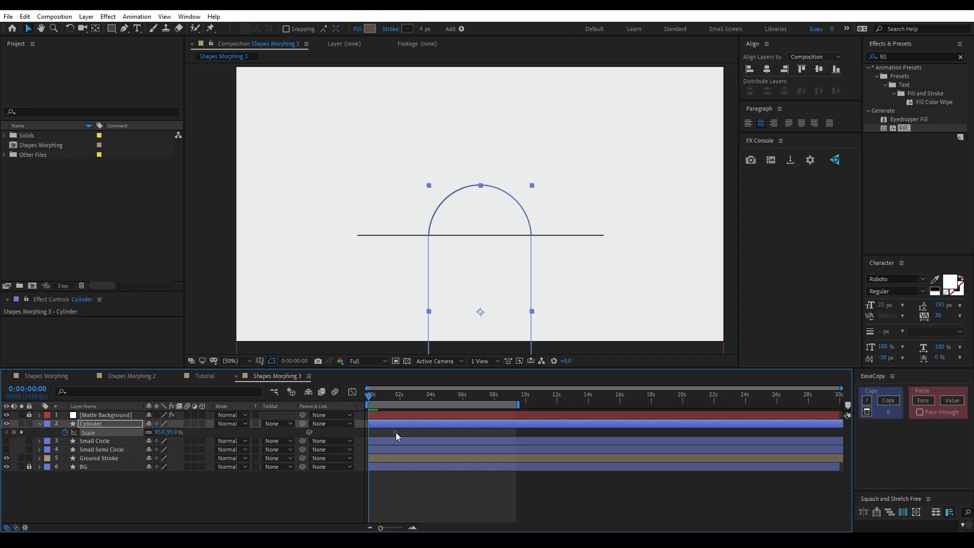
Step: Set the Cylinder's Scale to 0% at the start of the timeline and apply Easy Ease to both Scale keyframes
click(171, 432)
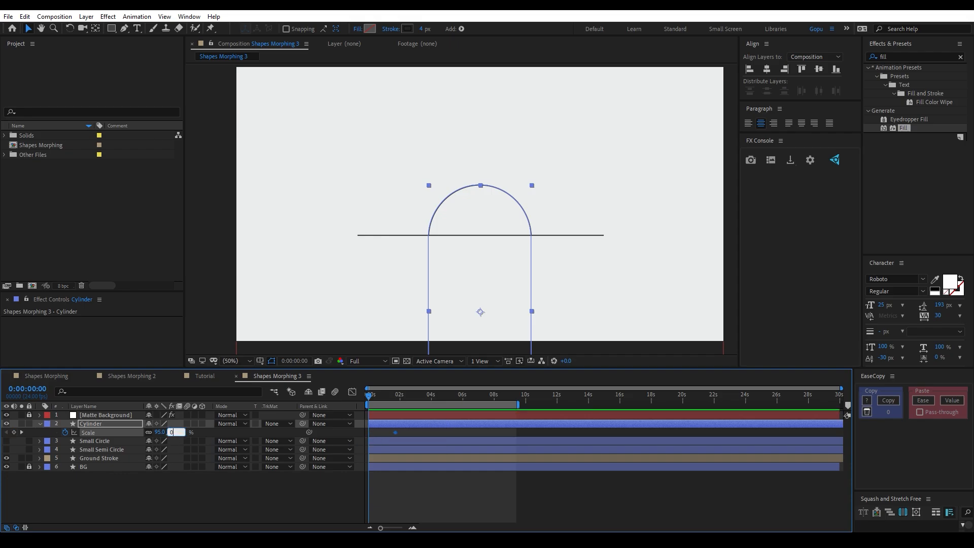
text(0)
key(Return)
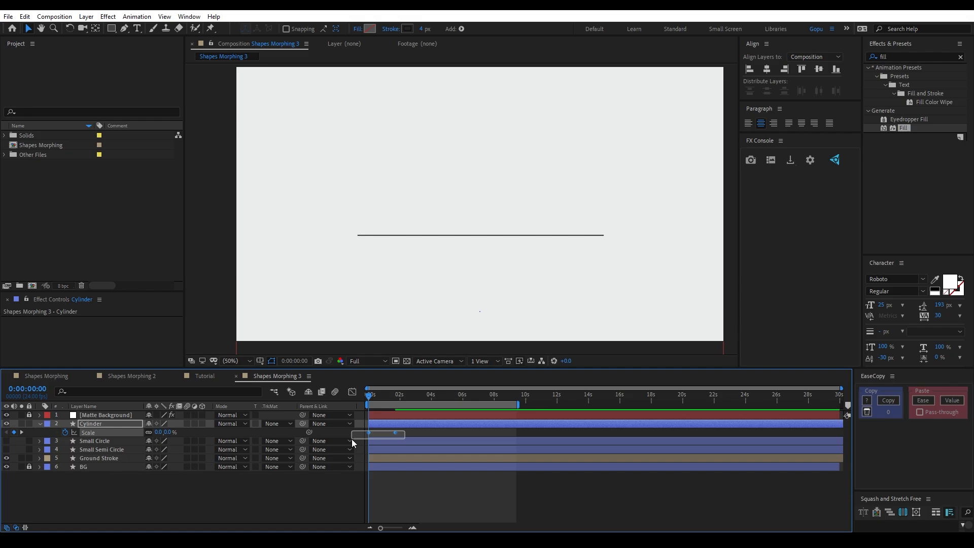
drag(352, 439, 351, 439)
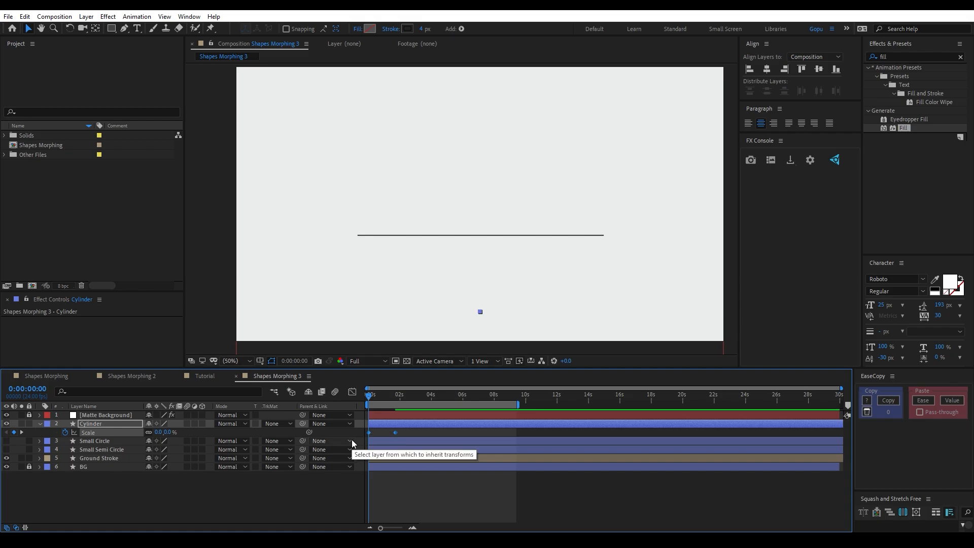
key(F9)
Step: In the speed graph, stretch both Cylinder Scale keyframe handles inward to form a sharp peak midway between the keyframes
click(352, 393)
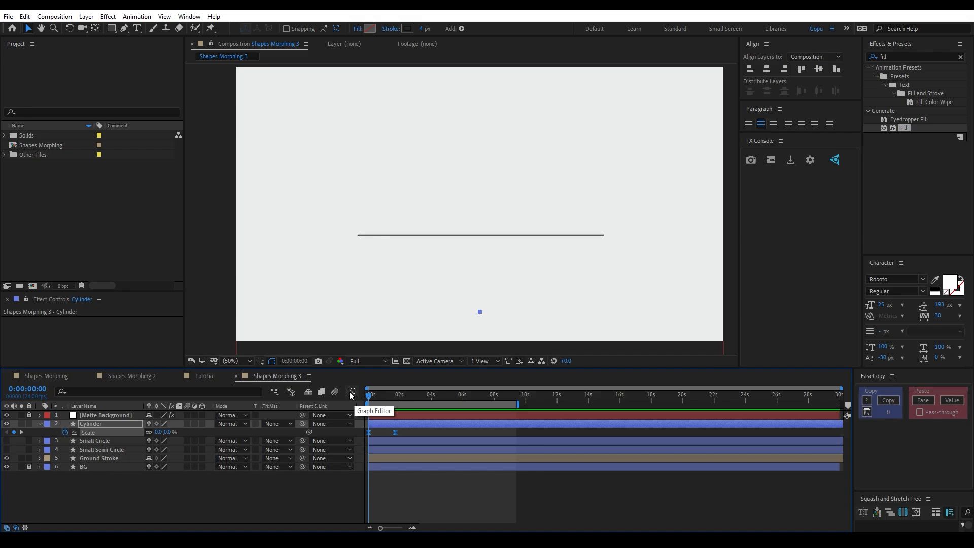
scroll(385, 460, up, 5)
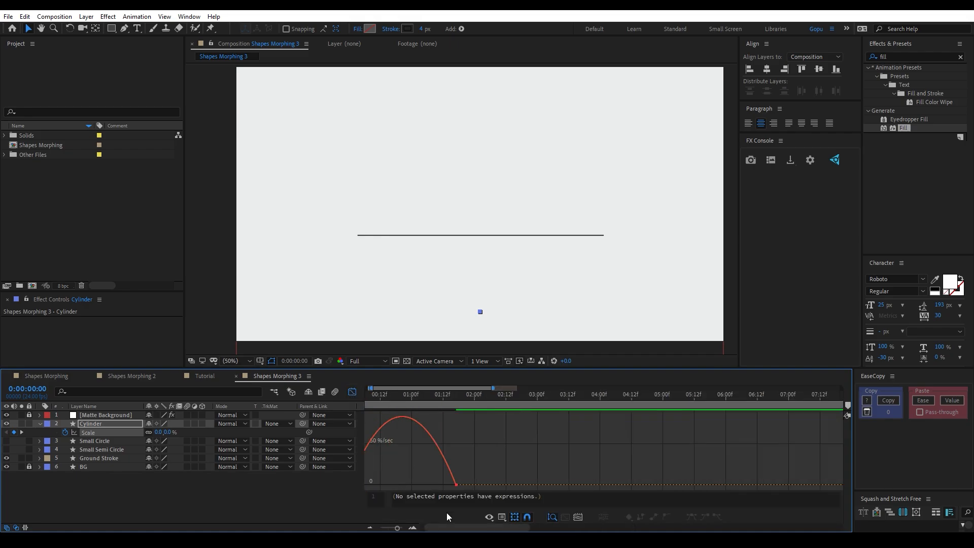
drag(502, 478, 441, 487)
mouse_move(406, 473)
mouse_down()
mouse_move(363, 491)
mouse_move(399, 485)
mouse_up()
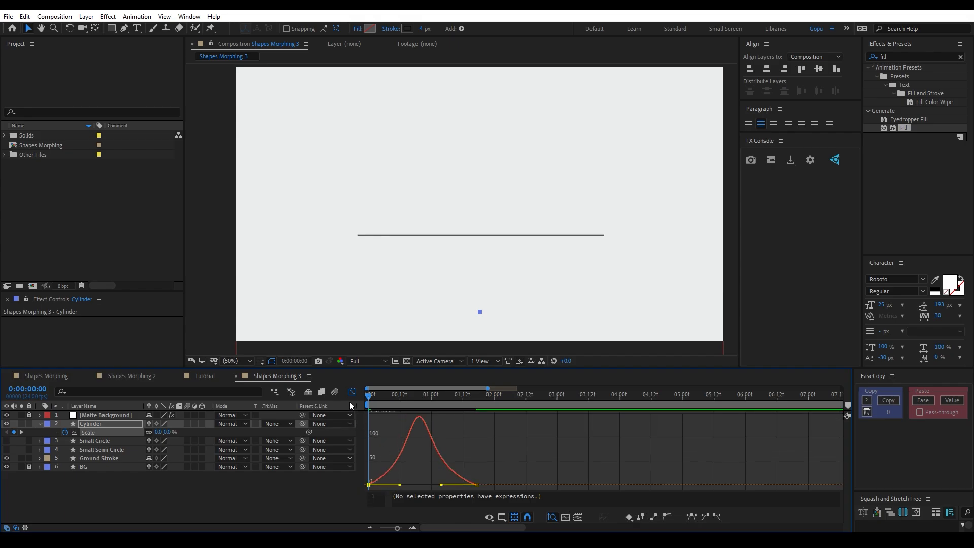
click(352, 392)
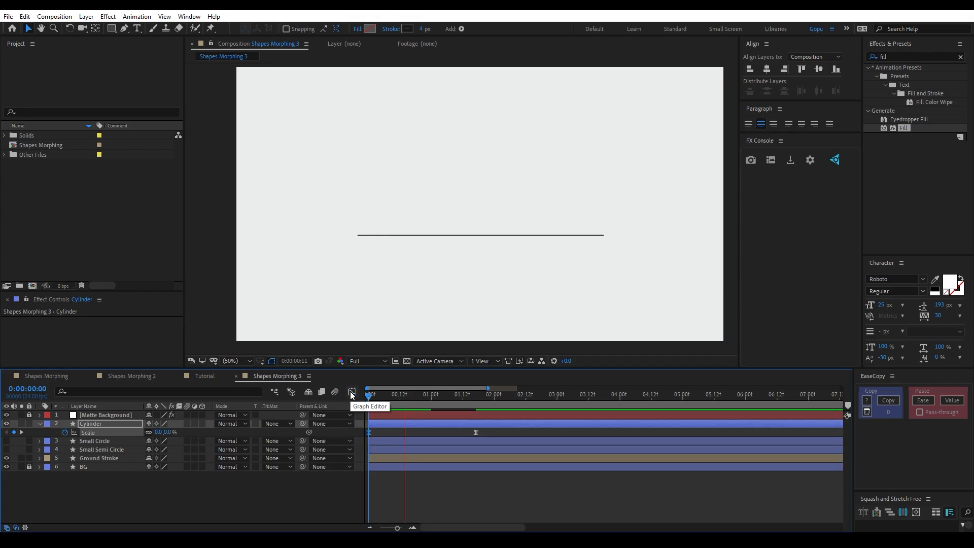
Step: Move the Cylinder's ending Scale keyframe to the 1-second mark and preview the motion with its speed graph
click(403, 394)
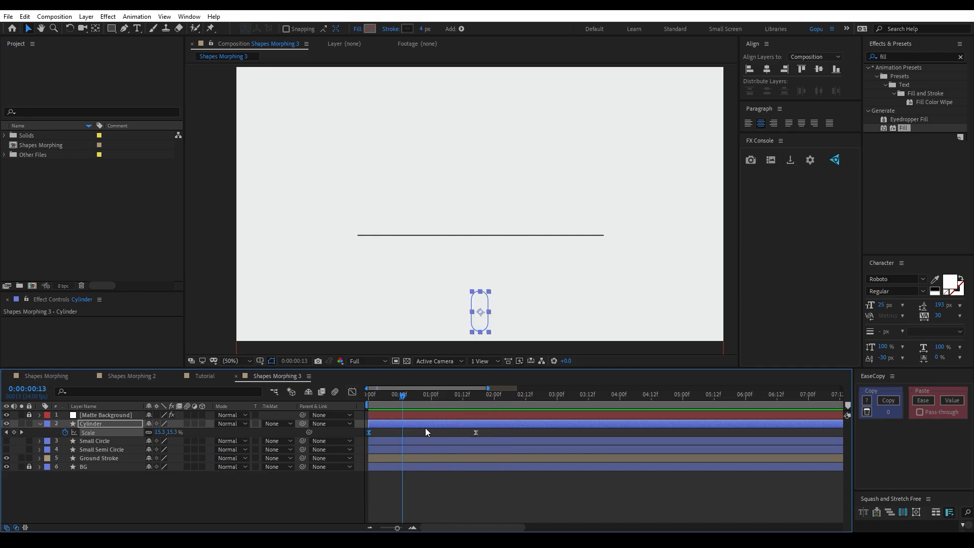
click(476, 436)
drag(476, 434, 432, 434)
click(350, 393)
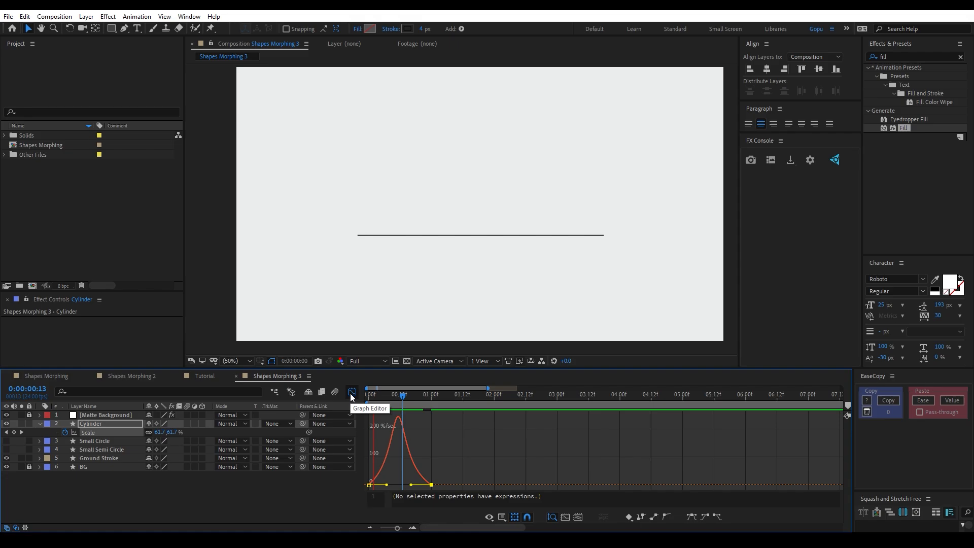
key(space)
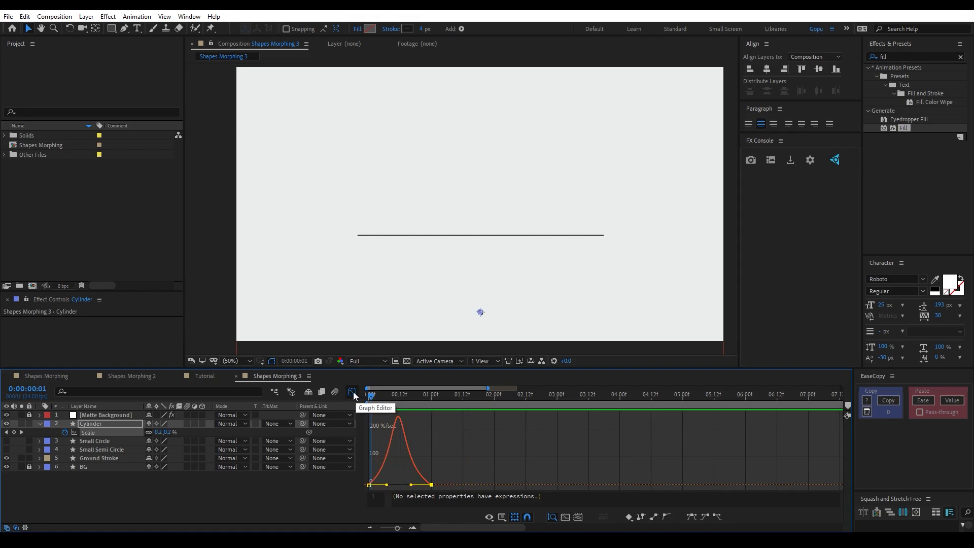
click(353, 394)
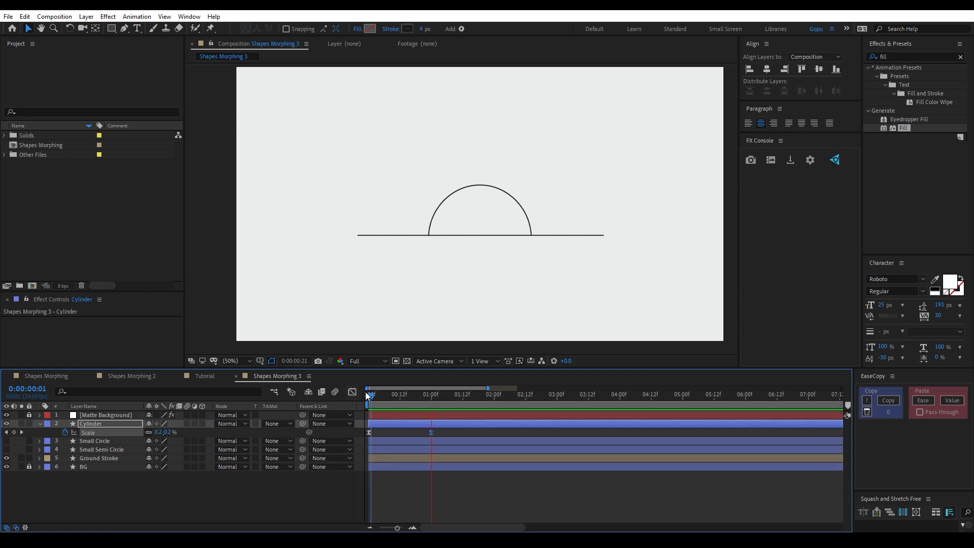
Step: Retime the Cylinder's ending Scale keyframe to 0:00:00:21 and preview the faster rise
click(395, 395)
drag(433, 431, 419, 433)
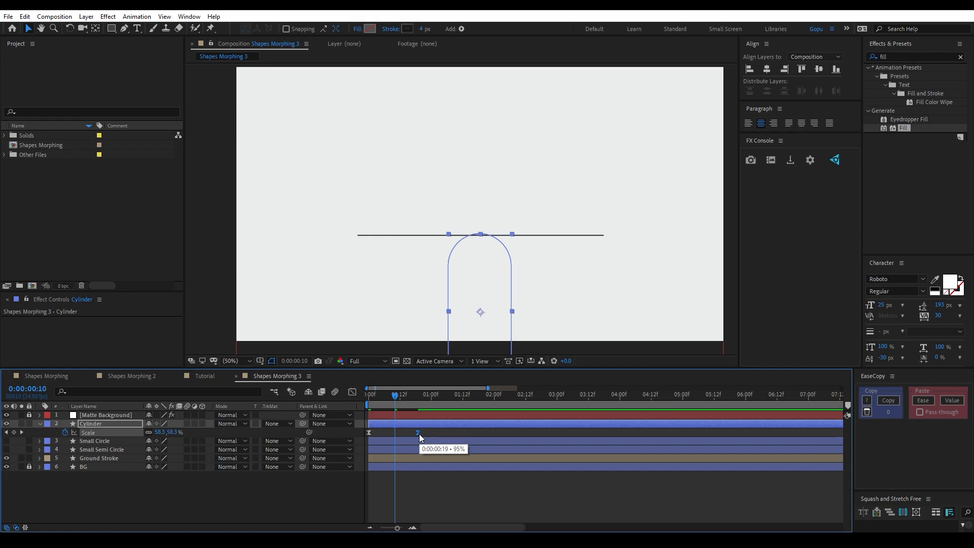
key(space)
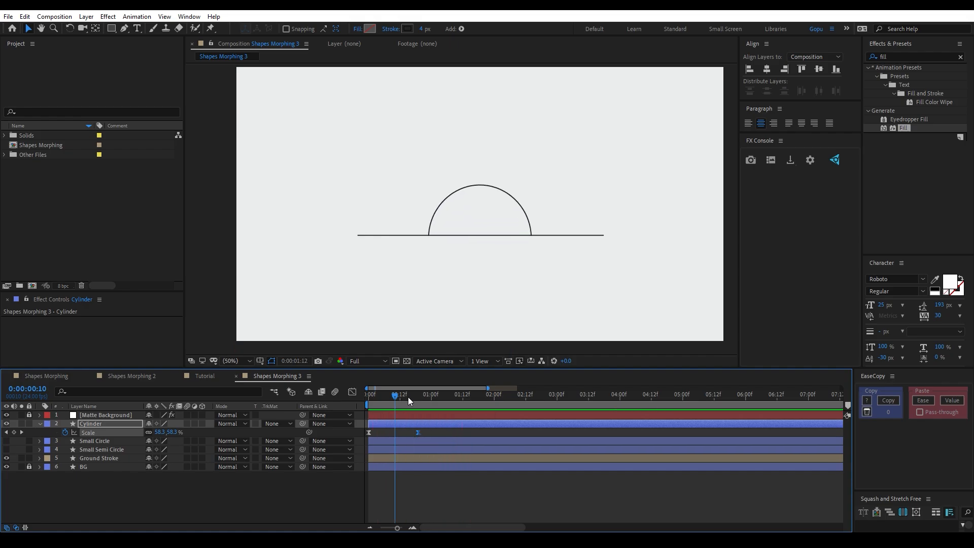
click(408, 397)
drag(418, 432, 422, 432)
key(space)
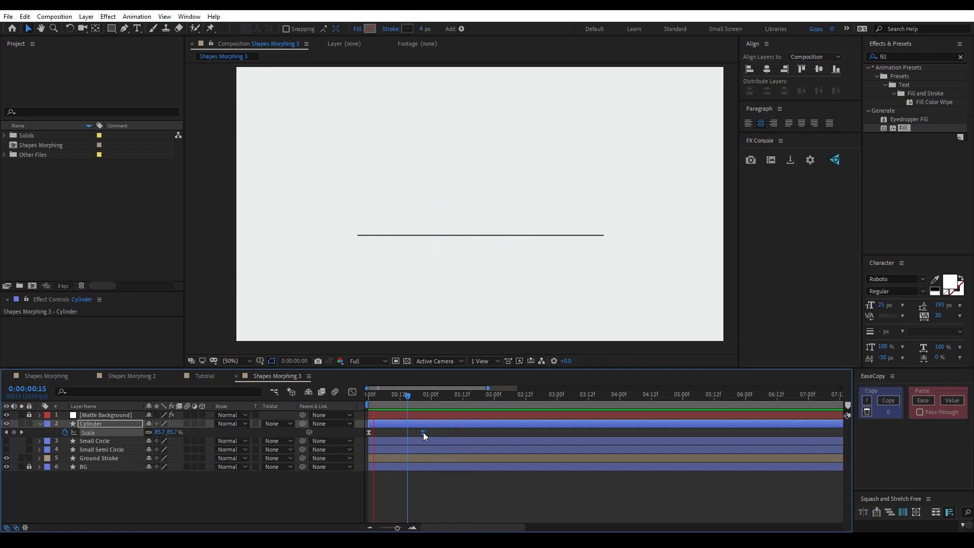
key(space)
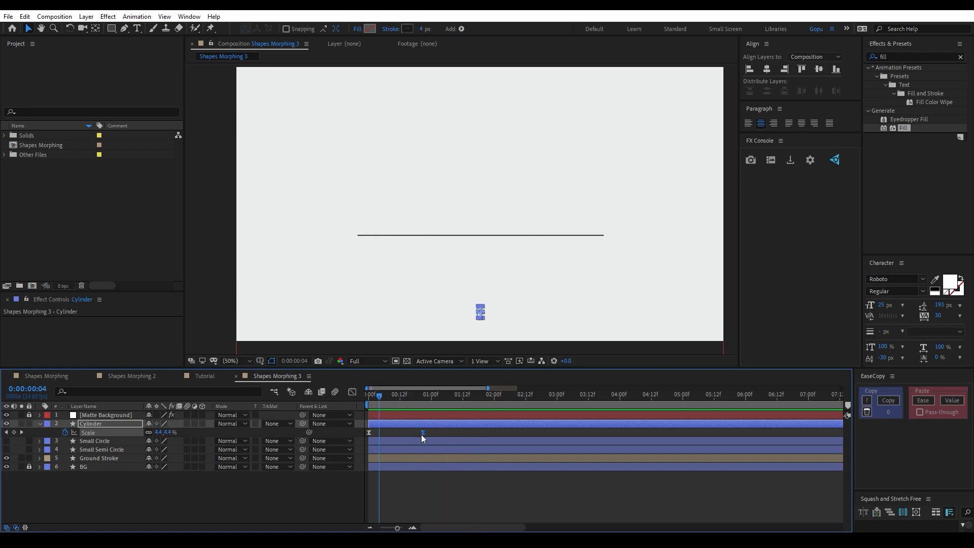
Step: Check the frame rate and duration in the settings of the Shapes Morphing 3 composition
click(352, 391)
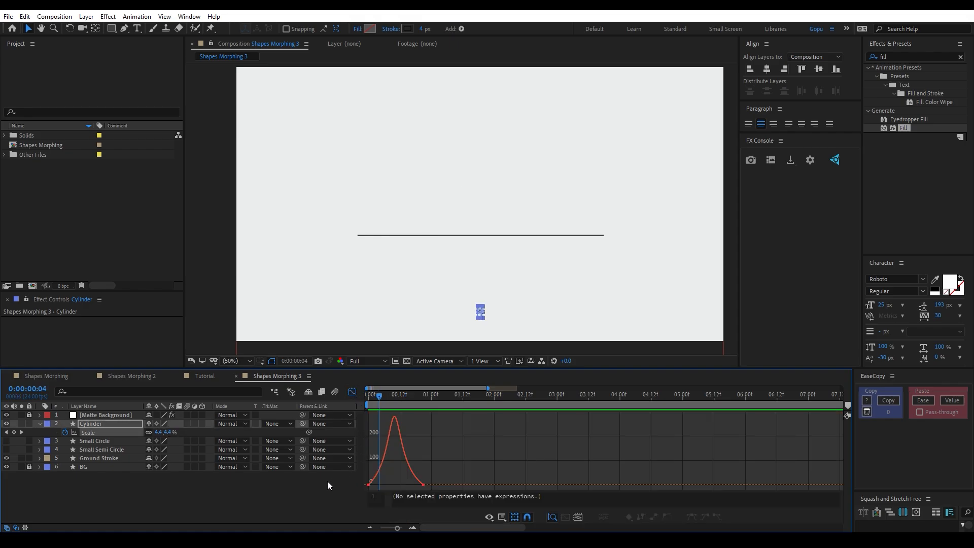
click(327, 485)
key(ctrl+k)
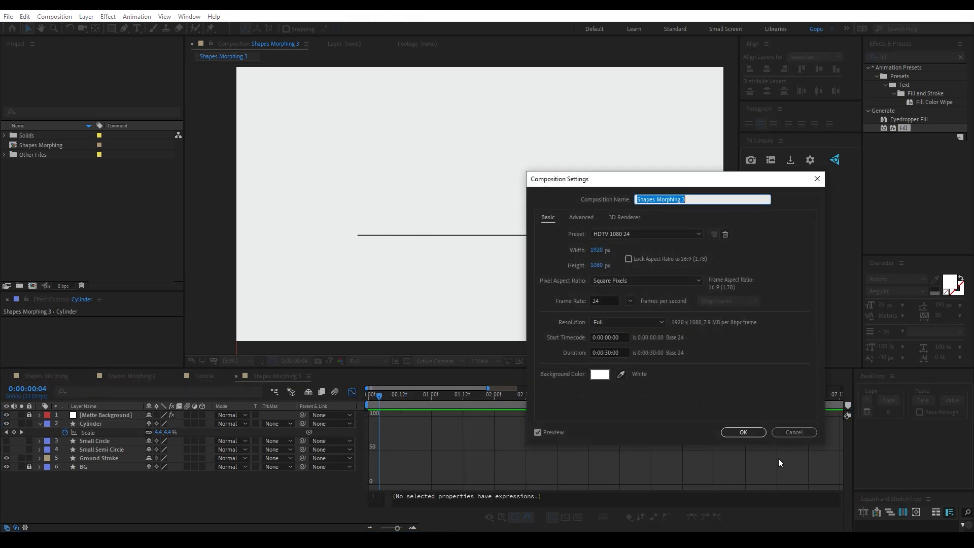
click(743, 431)
click(352, 392)
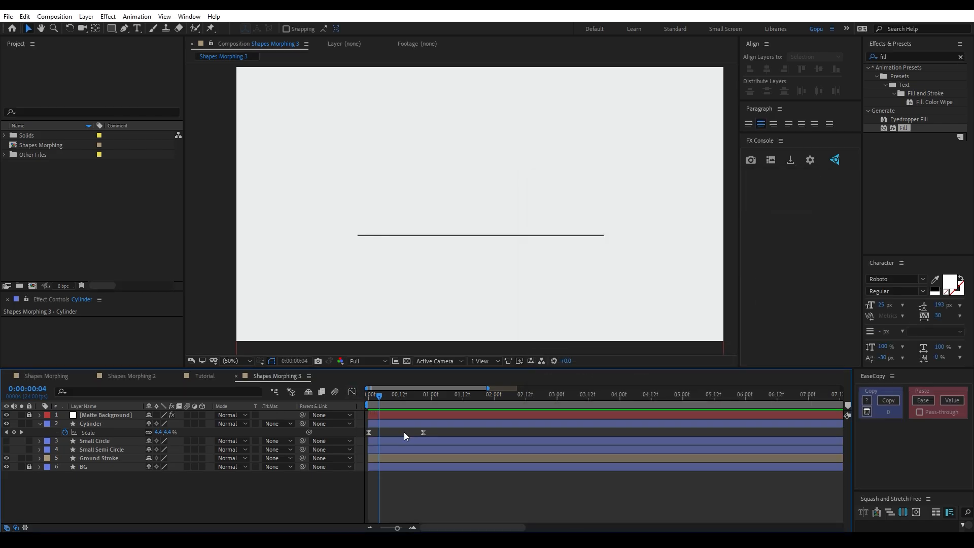
Step: Lengthen the ease into the Cylinder's ending Scale keyframe so its speed curve peaks earlier, and preview from the start
drag(435, 436, 370, 446)
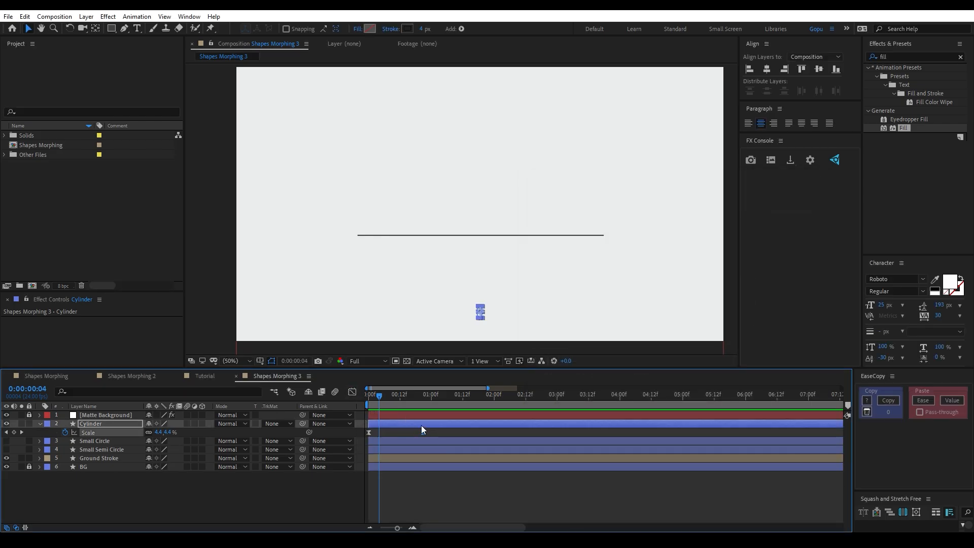
drag(440, 435, 366, 453)
click(352, 392)
drag(438, 472, 401, 485)
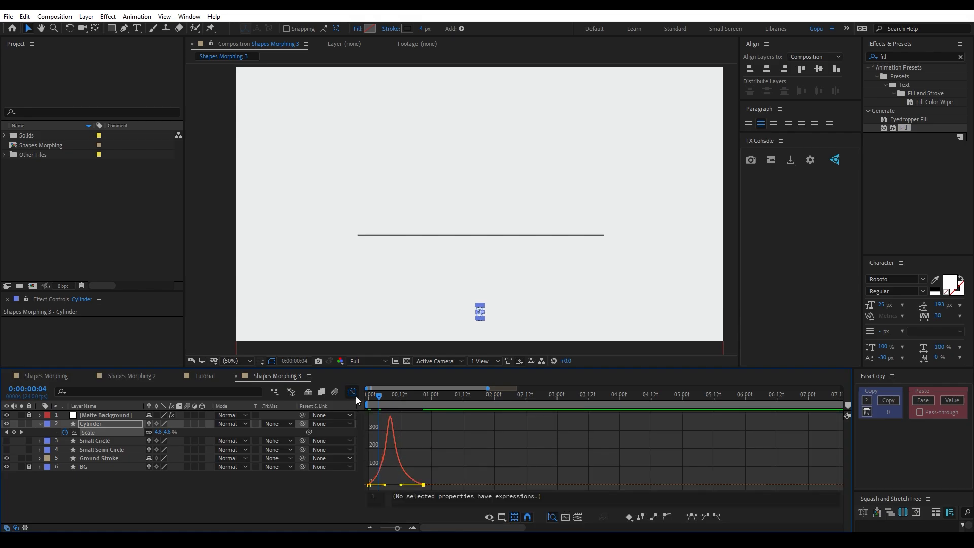
key(space)
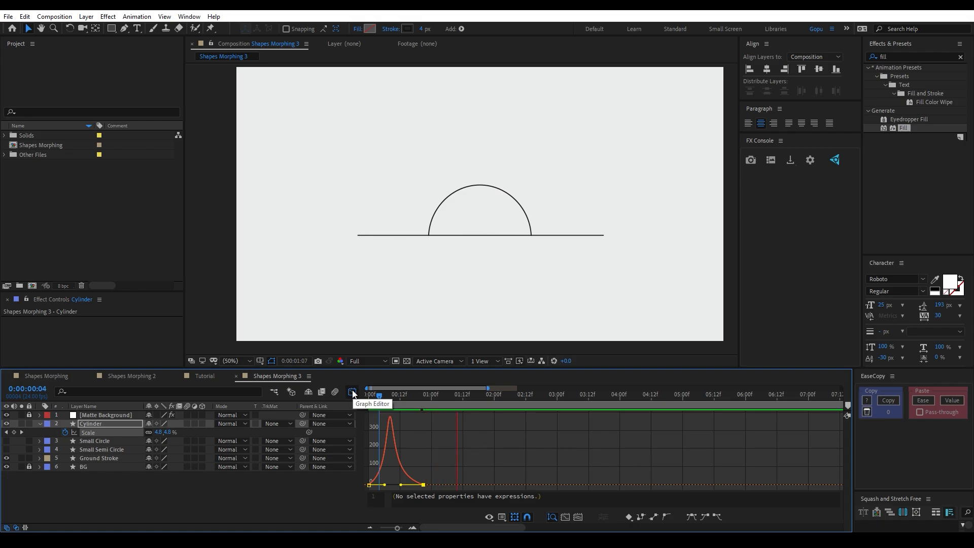
click(353, 392)
mouse_move(378, 399)
mouse_down()
mouse_move(348, 405)
mouse_move(360, 401)
mouse_up()
click(278, 488)
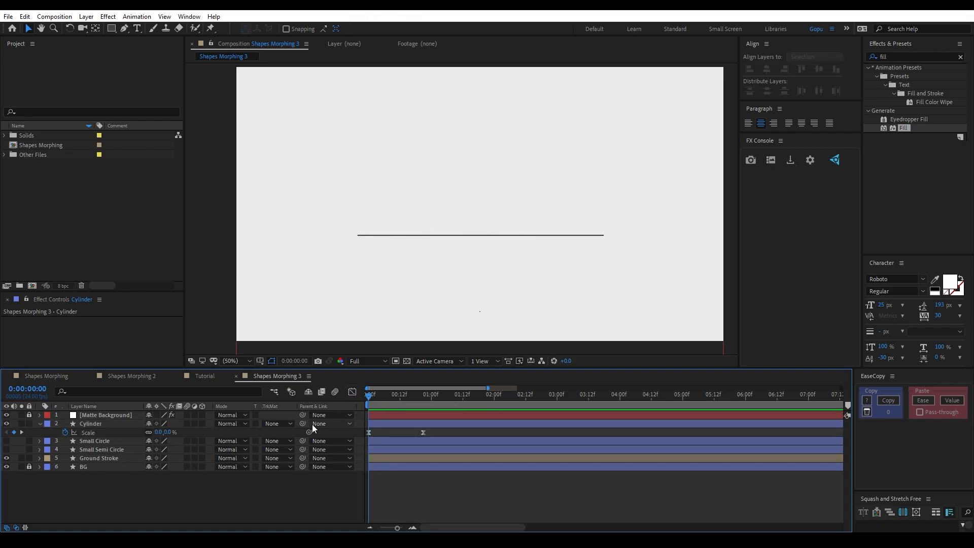
key(space)
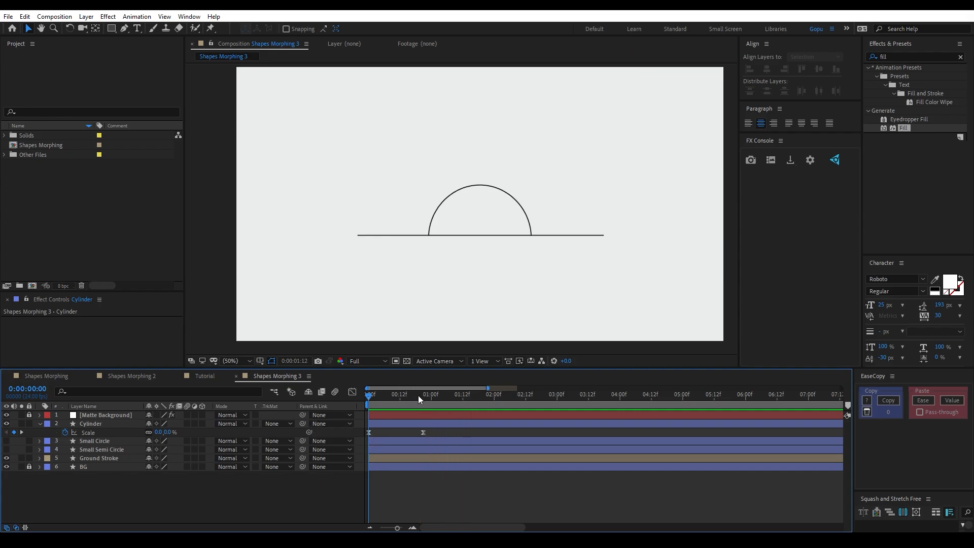
Step: At 0:00:00:21, make the Small Circle layer visible and center it horizontally in the composition
drag(419, 399, 424, 399)
click(106, 445)
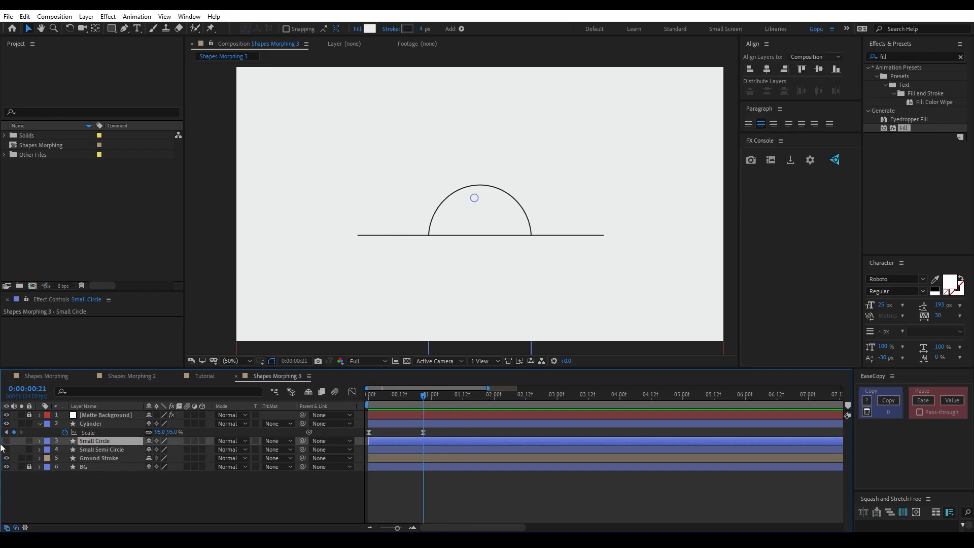
click(6, 441)
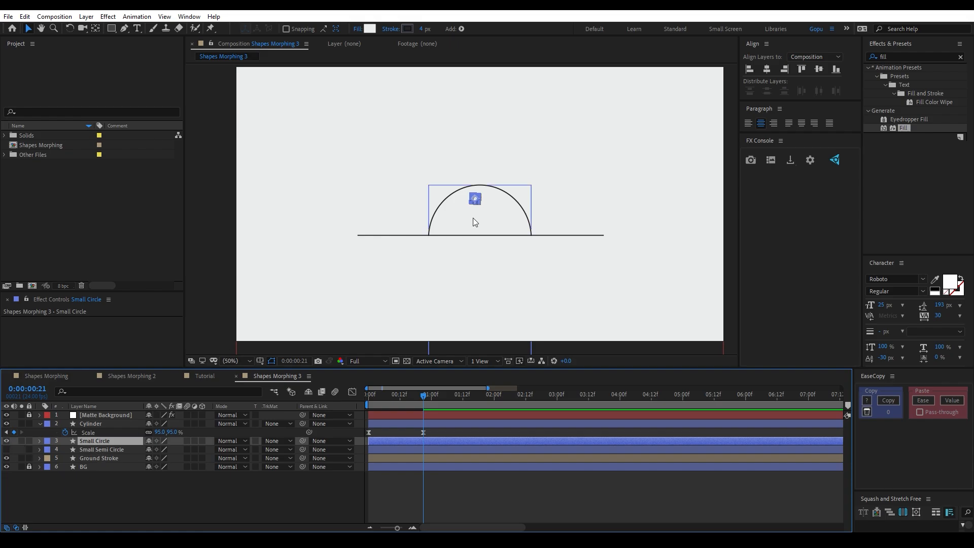
click(766, 69)
click(435, 492)
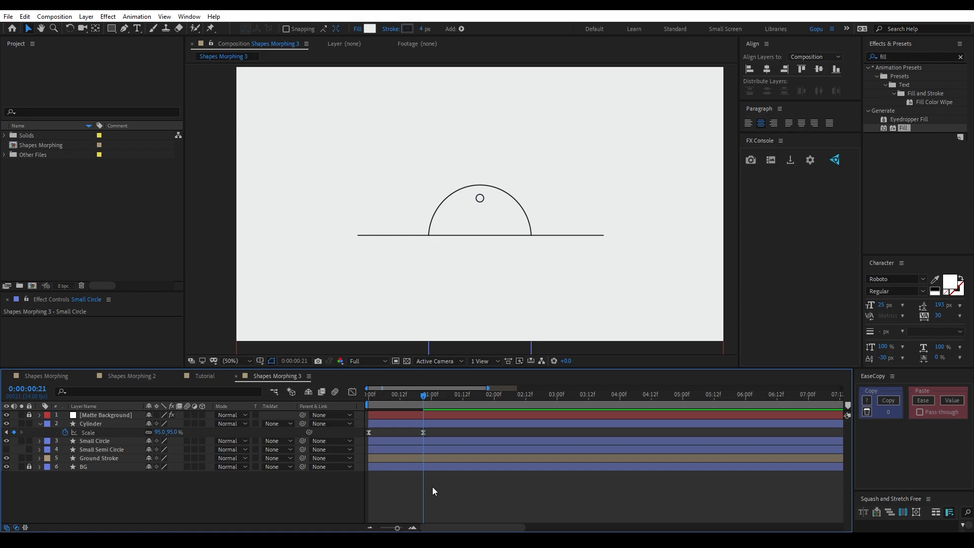
Step: Add a 100% Scale keyframe to the Small Circle at 0:00:01:02
mouse_move(424, 397)
mouse_down()
mouse_move(379, 399)
mouse_move(436, 395)
mouse_up()
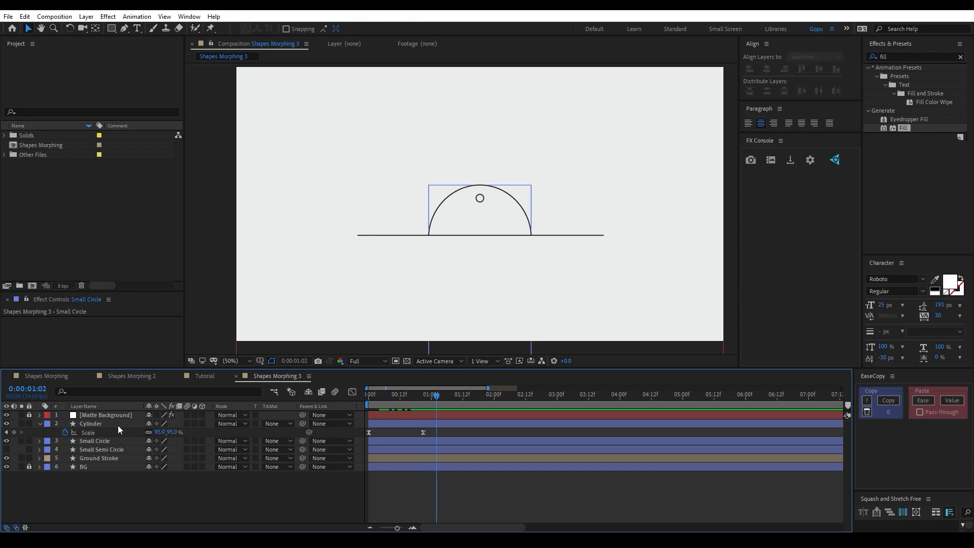
click(481, 203)
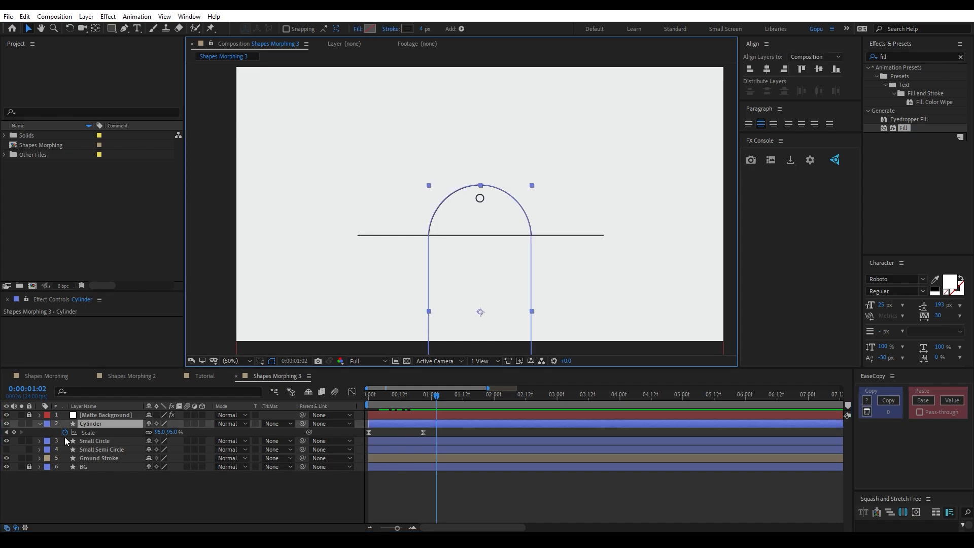
click(99, 441)
key(s)
click(64, 449)
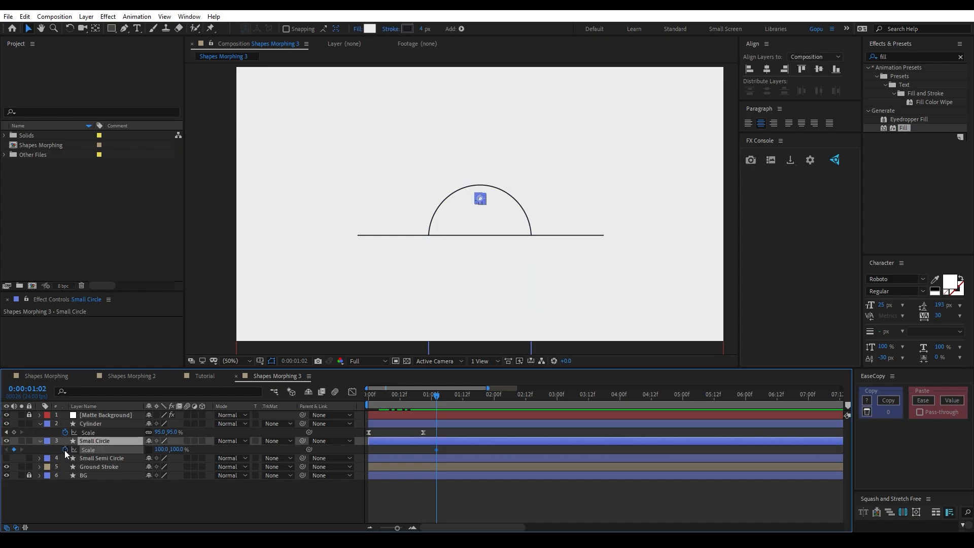
Step: Set the Small Circle's Scale to 0% at the timeline start and apply Easy Ease to both Scale keyframes
drag(431, 399, 369, 400)
click(177, 449)
text(0)
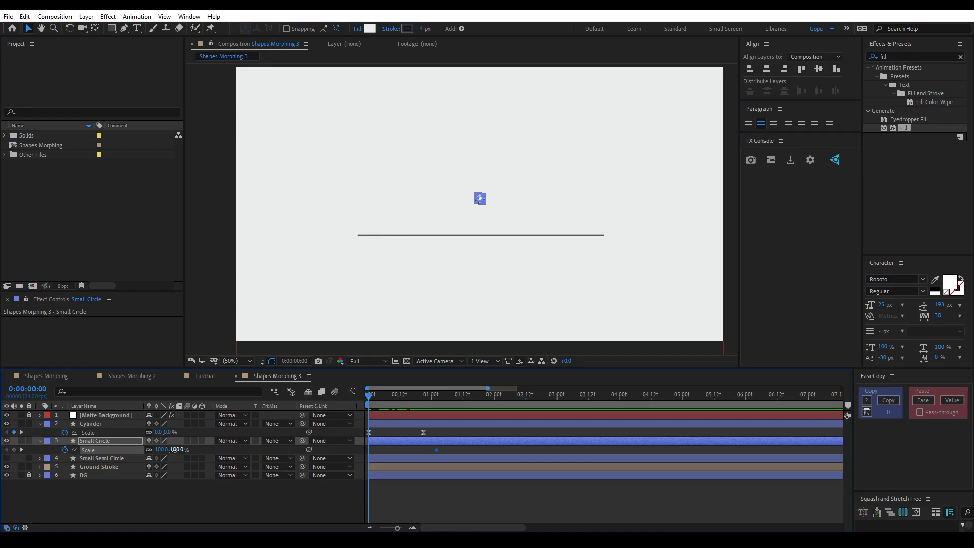
key(Return)
drag(452, 448, 355, 453)
key(F9)
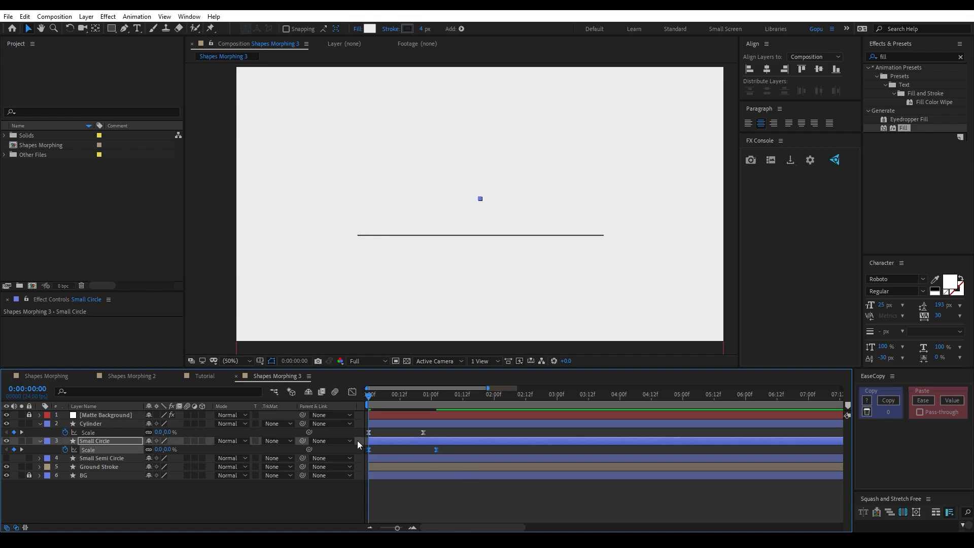
Step: Adjust the Small Circle's Scale speed curve by lengthening the ease handle of its ending keyframe
key(shift+F3)
drag(471, 479, 394, 487)
click(352, 391)
click(382, 431)
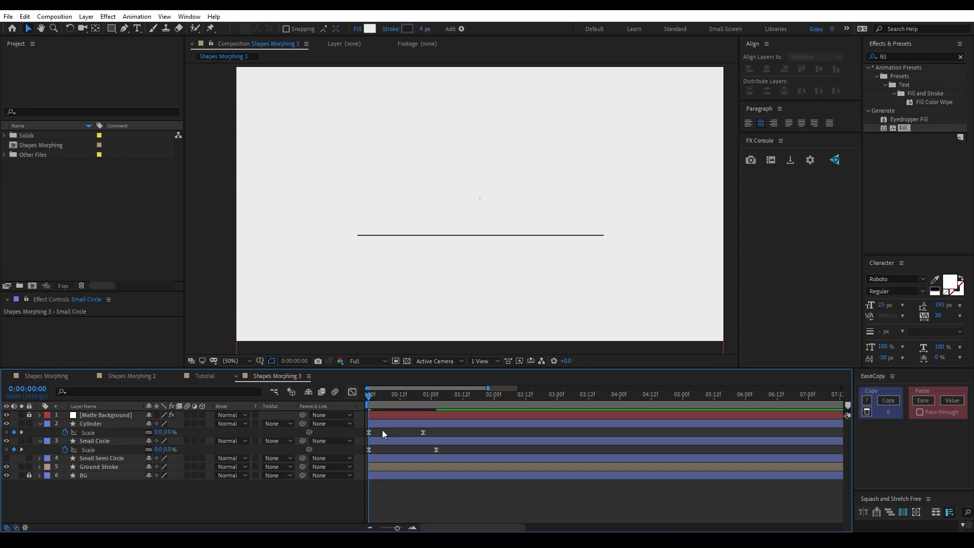
Step: Shorten the Small Circle's Scale animation and delay its layer to start about 6 frames after the Cylinder, previewing the timing
drag(436, 450, 403, 444)
click(384, 443)
key(space)
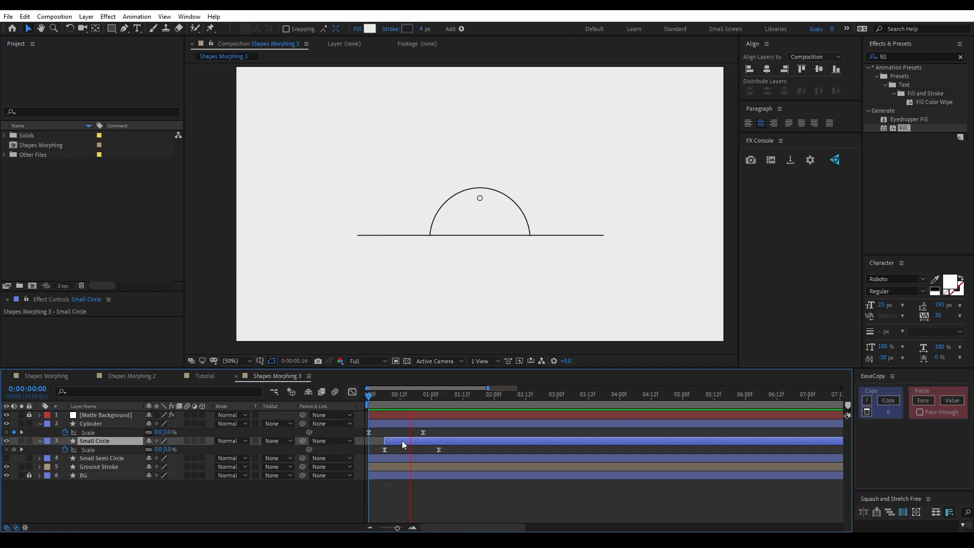
key(space)
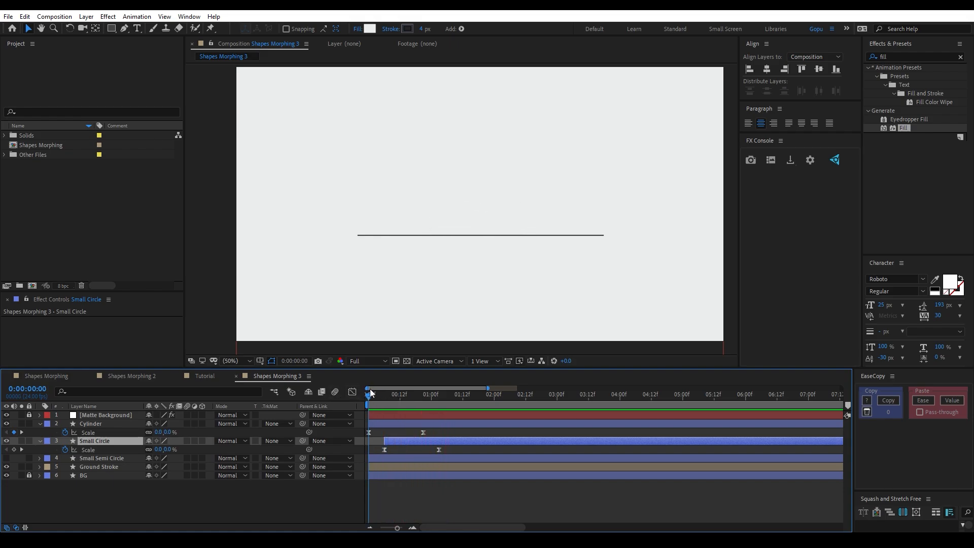
drag(371, 396, 428, 402)
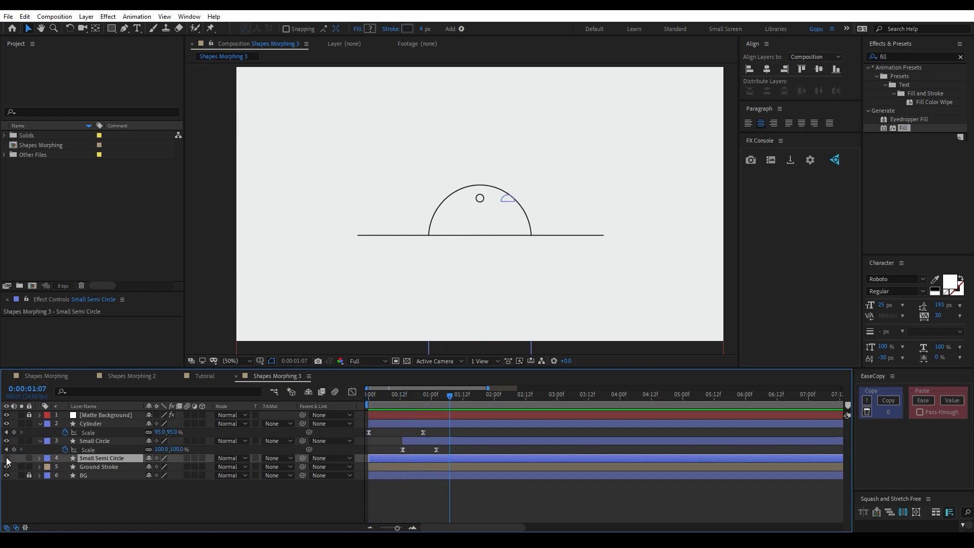
Step: Show the Small Semi Circle layer and move the shape to just above the top centre of the Cylinder's arc
click(7, 459)
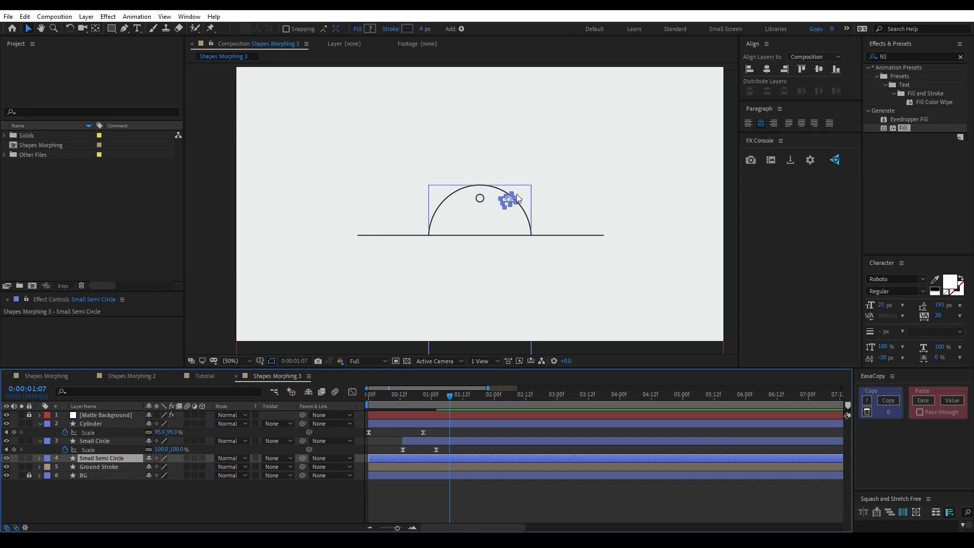
drag(509, 200, 481, 178)
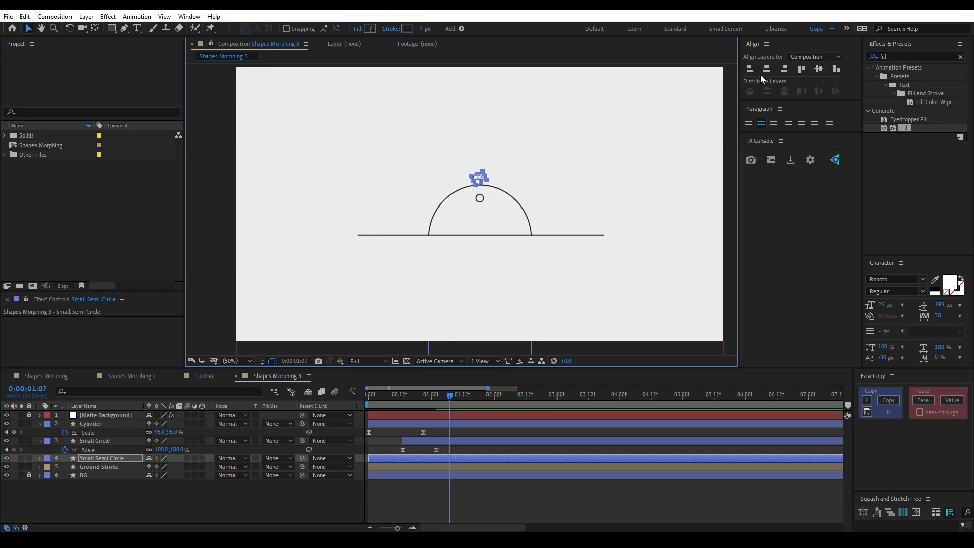
scroll(487, 183, up, 6)
scroll(482, 183, down, 4)
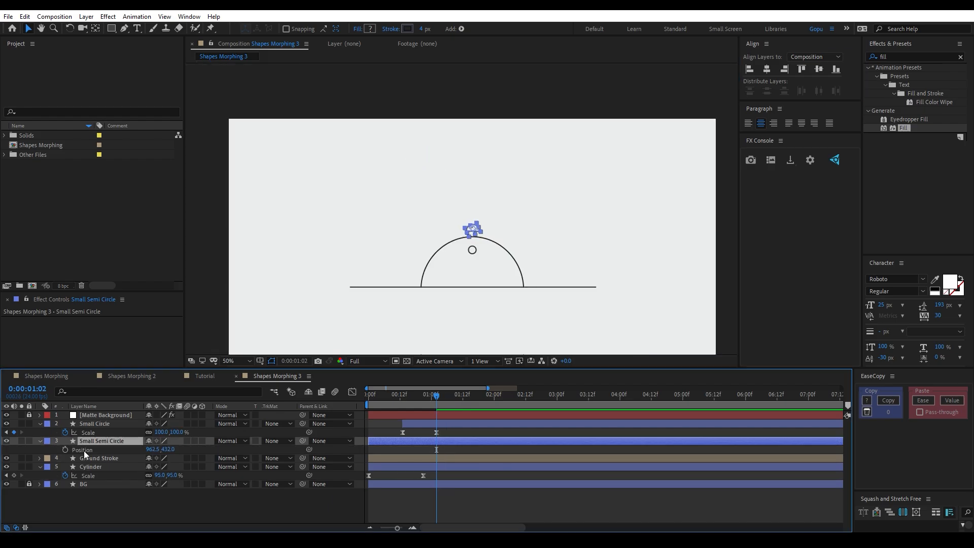
Step: Separate the Small Semi Circle's Position into individual X and Y dimensions
key(p)
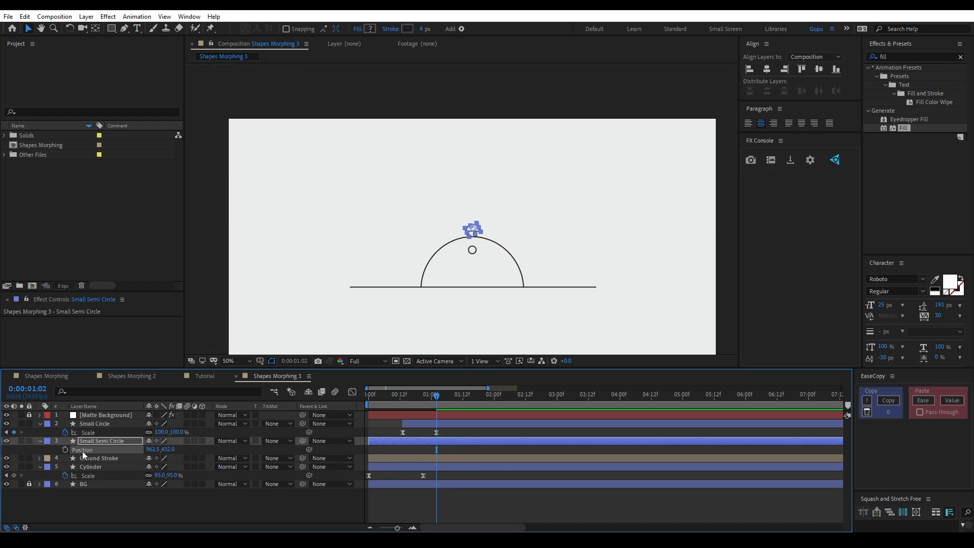
right_click(83, 453)
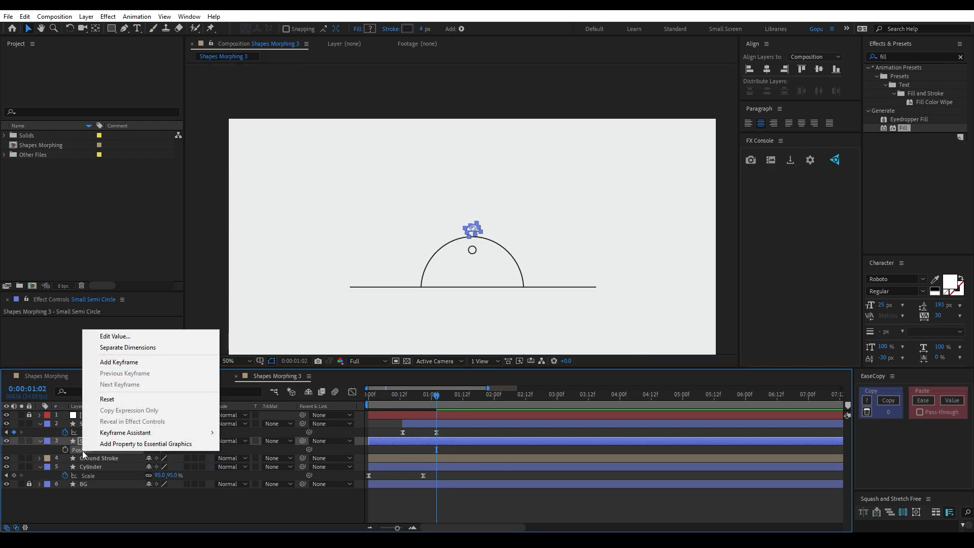
click(127, 352)
click(54, 458)
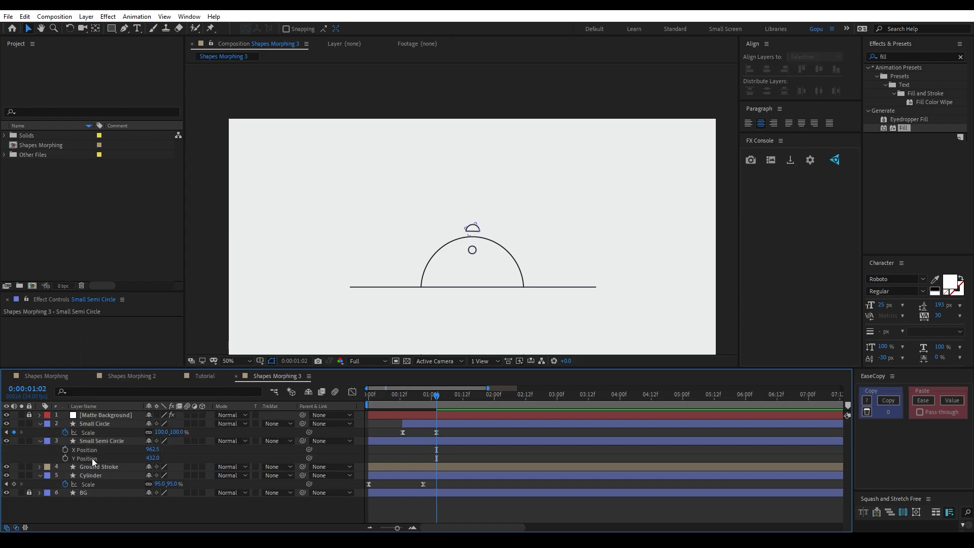
click(93, 442)
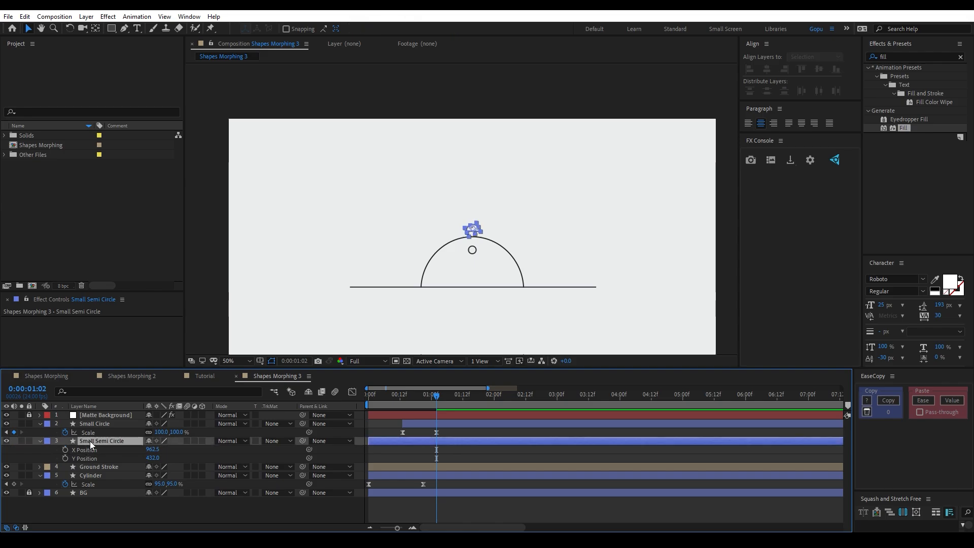
Step: Keyframe the Small Semi Circle's Y Position at 0:00:01:02 and set it to 535 at 0:00:00:09
click(65, 458)
drag(400, 397, 391, 397)
drag(151, 458, 458, 471)
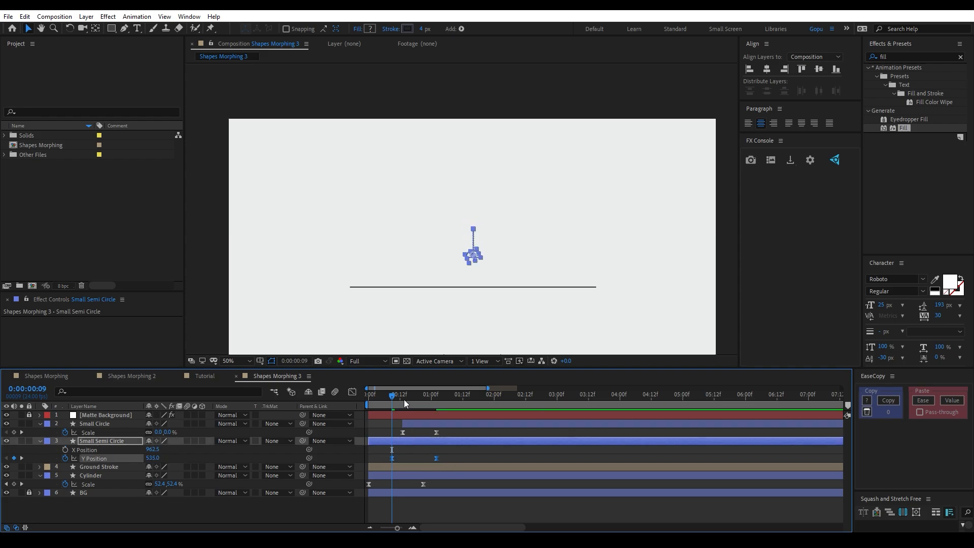
Step: Reshape the Small Semi Circle's Y Position speed curve for a fast start and long ease-out, with the layer starting at 0:00:00:09
click(352, 392)
drag(446, 460, 402, 412)
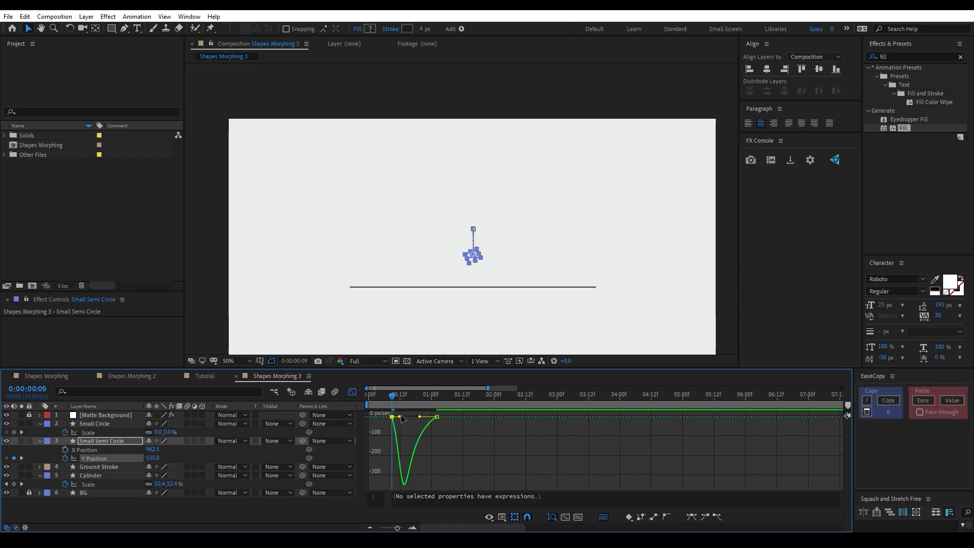
click(351, 391)
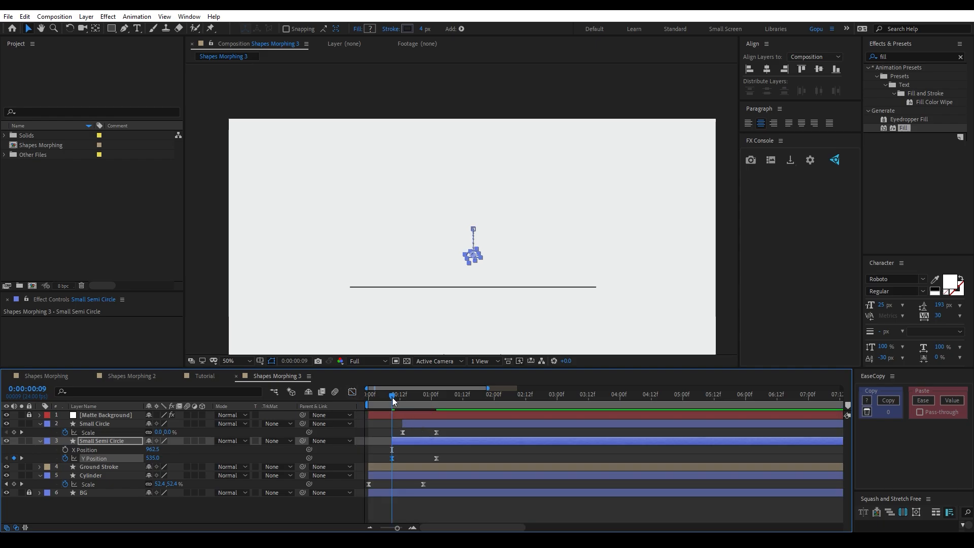
Step: Delay the Small Semi Circle's animation to start at about 0:00:00:14 and move its layer below the Cylinder
drag(394, 400, 400, 396)
drag(94, 439, 92, 485)
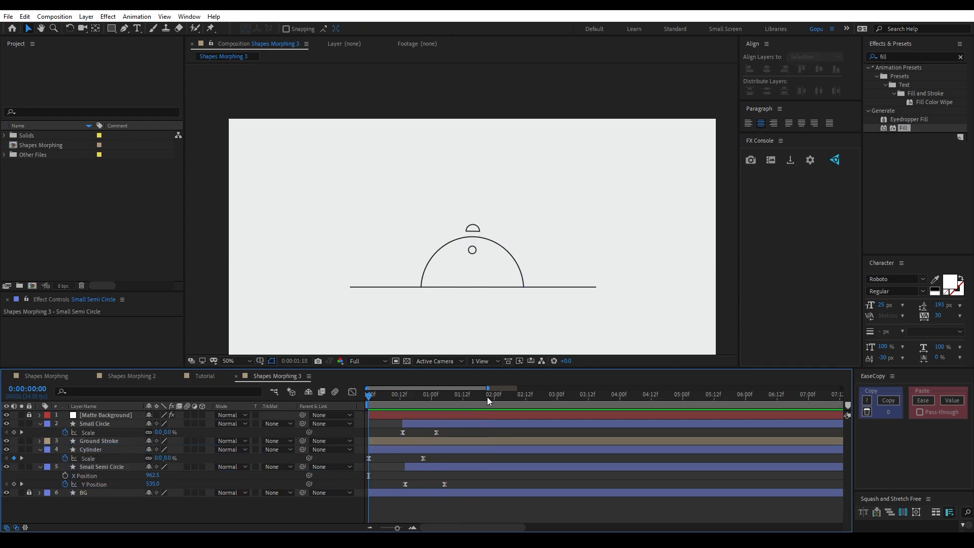
Step: End the work area at about 0:00:02:10 and return to 0:00:01:11
click(520, 398)
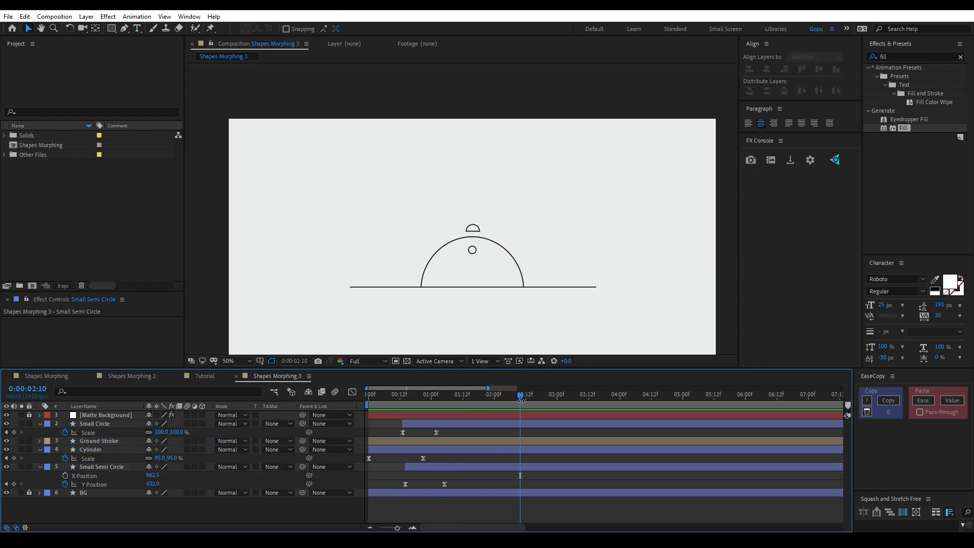
drag(520, 398, 460, 394)
click(91, 449)
click(101, 509)
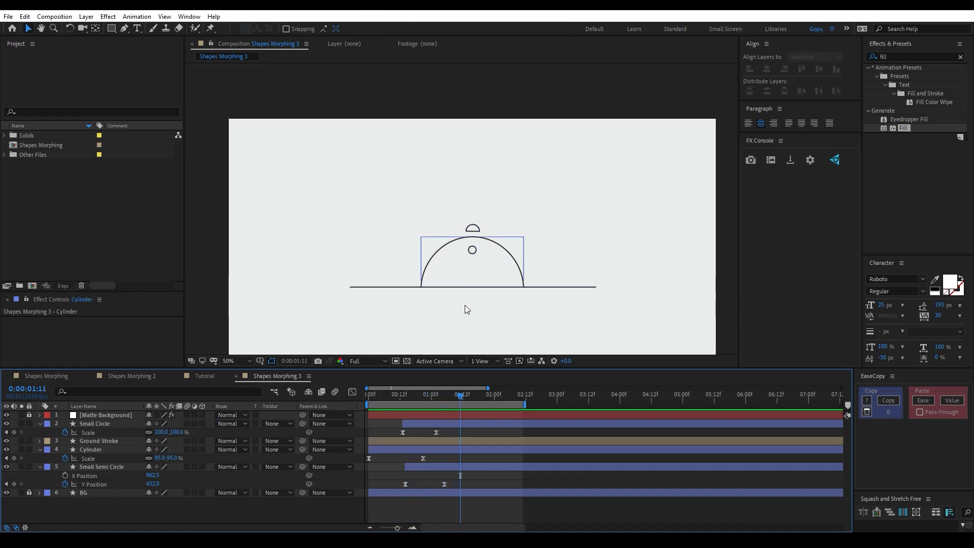
click(472, 250)
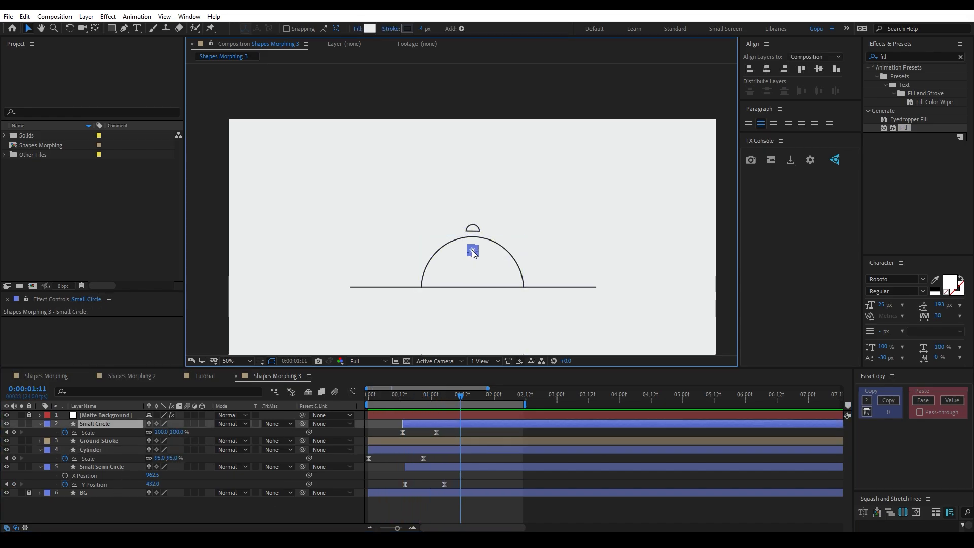
scroll(472, 252, up, 2)
click(480, 225)
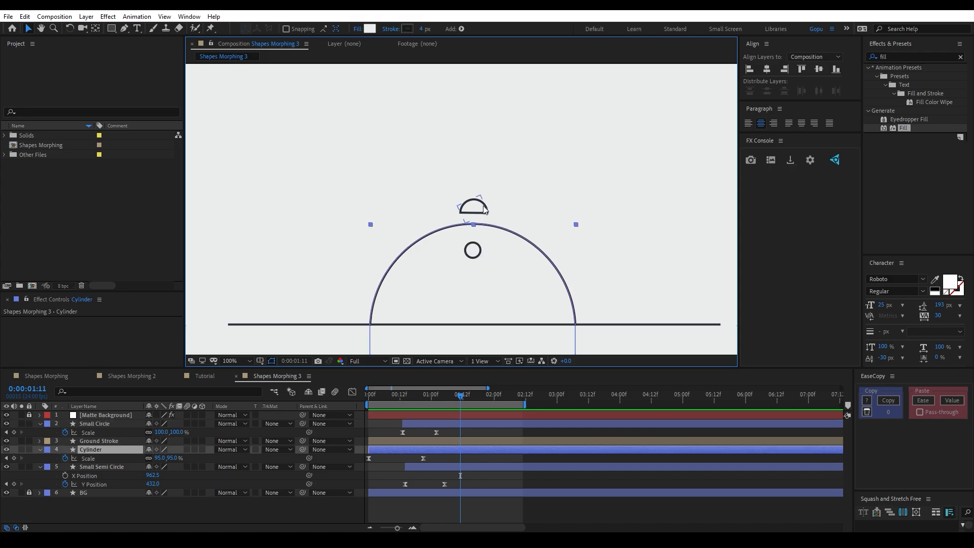
click(484, 208)
click(104, 501)
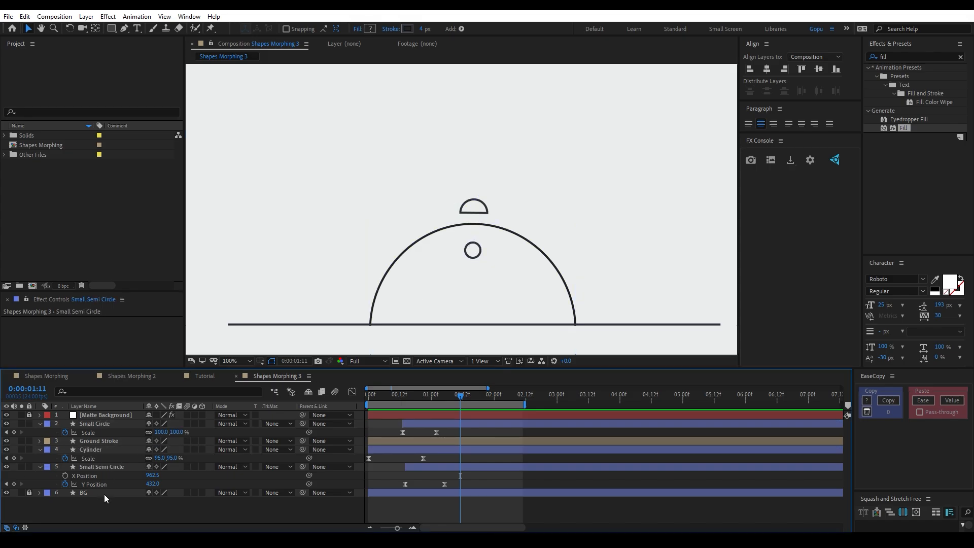
Step: Split the Cylinder layer at its ending Scale keyframe, at 0:00:00:21
click(403, 255)
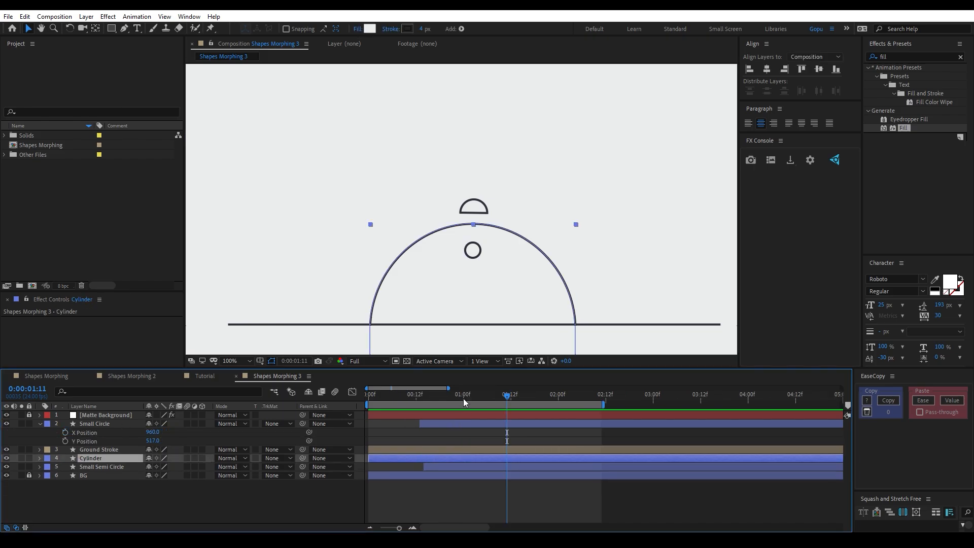
drag(463, 399, 491, 399)
key(u)
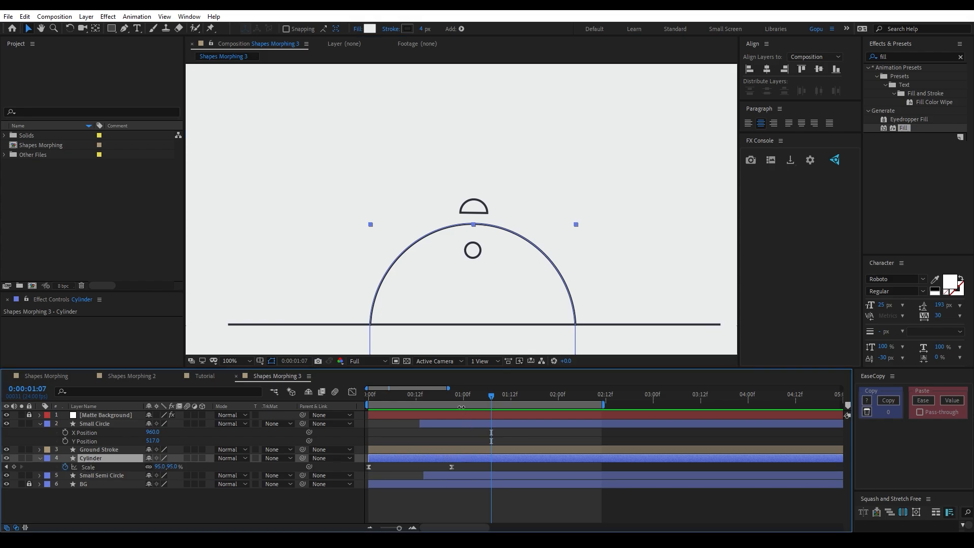
drag(461, 397, 455, 398)
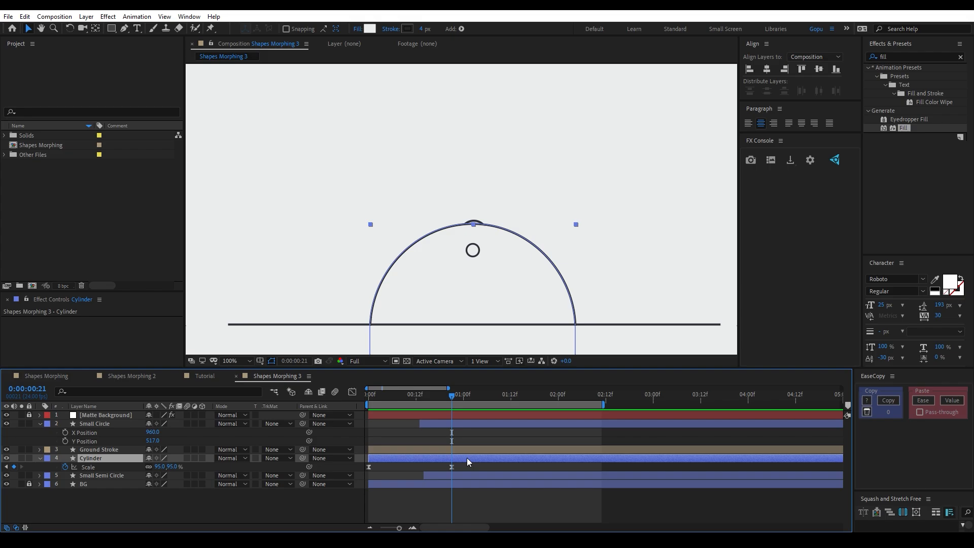
key(ctrl+shift+d)
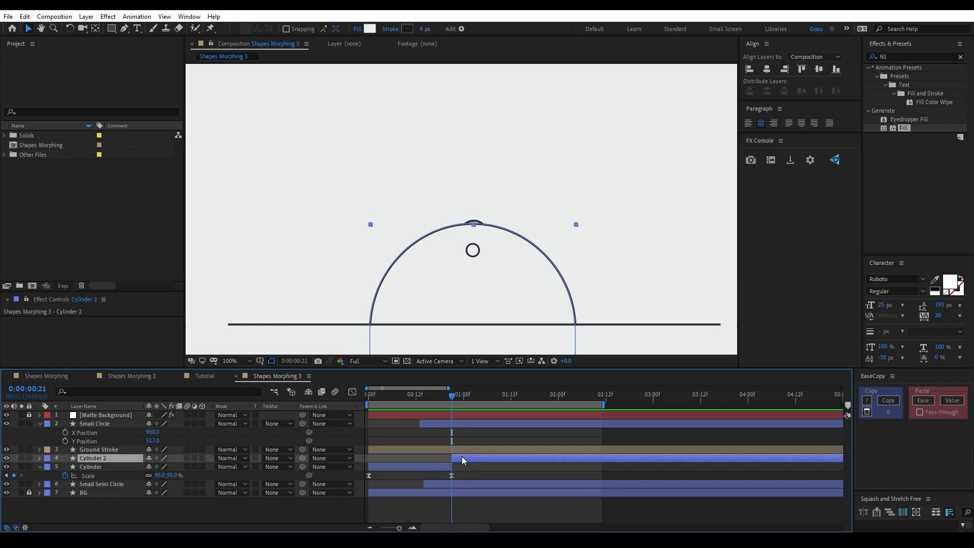
Step: Generate control nulls for Cylinder 2's Rectangle 1 path at 0:00:01:09, using Points Follow Nulls from the Create Nulls From Paths script
drag(461, 398, 499, 399)
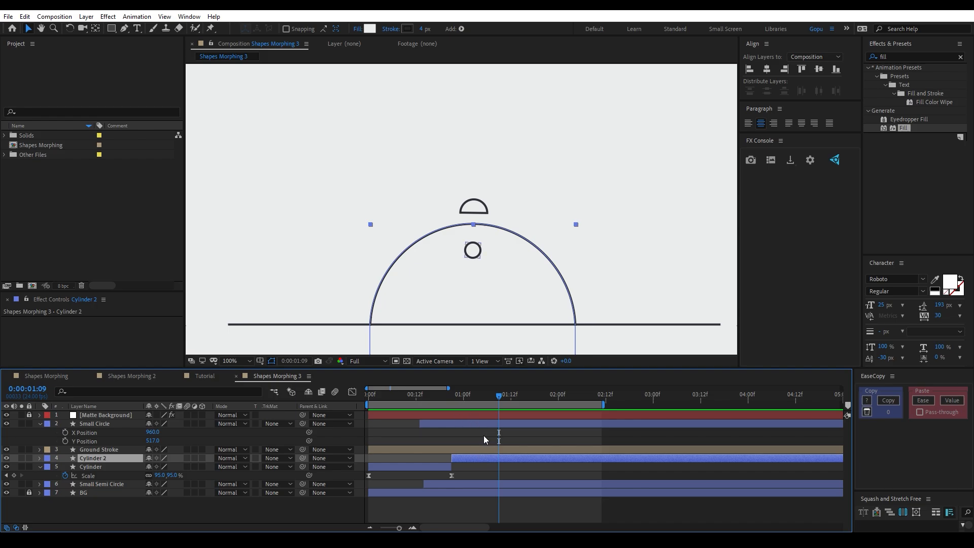
click(96, 465)
click(95, 458)
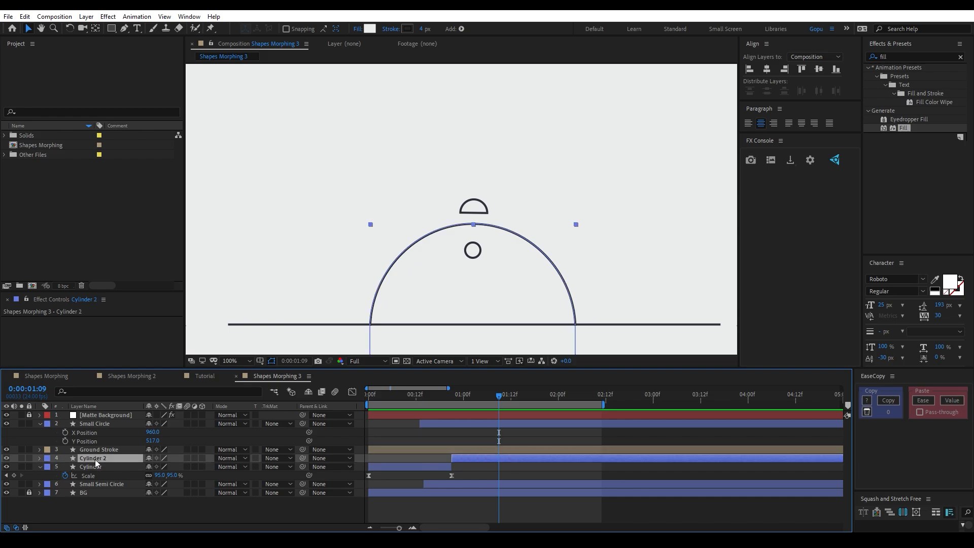
click(40, 458)
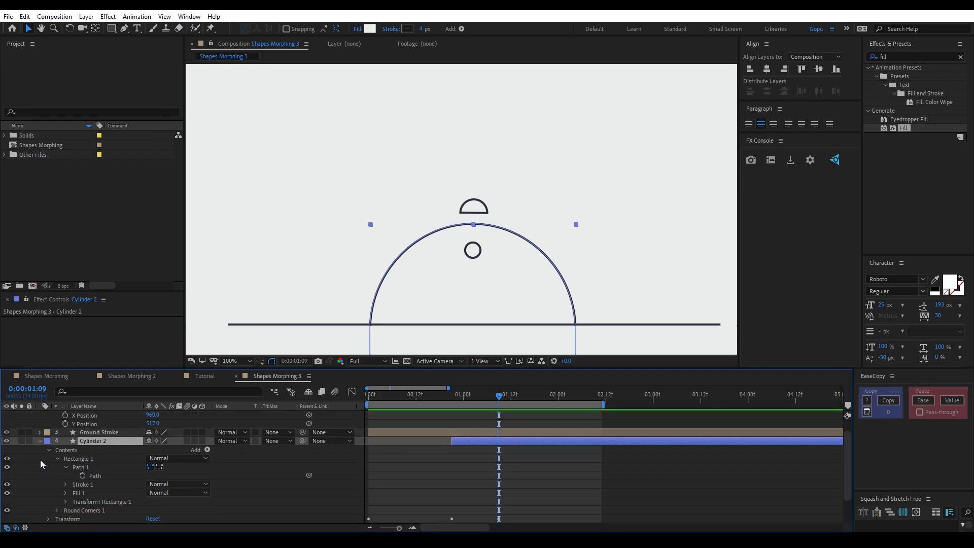
click(83, 467)
click(92, 476)
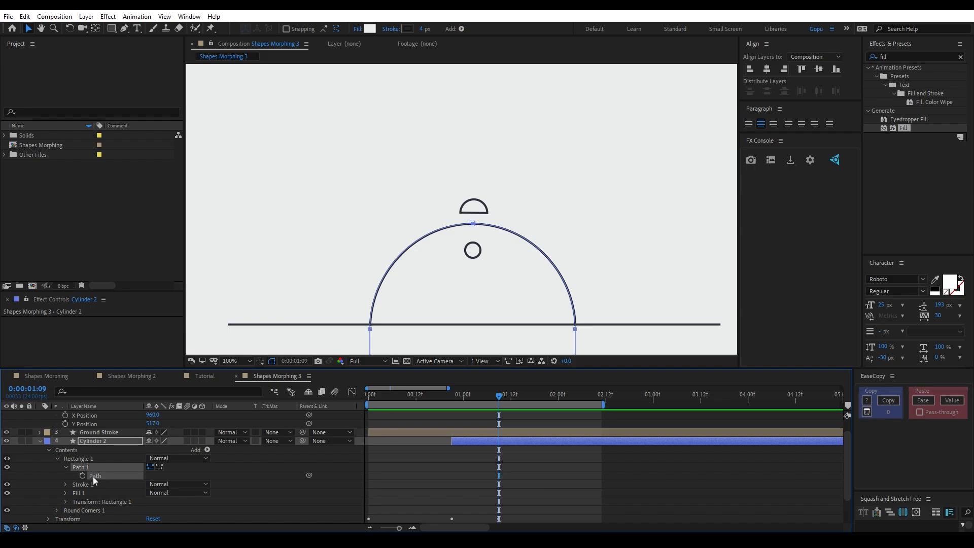
click(193, 19)
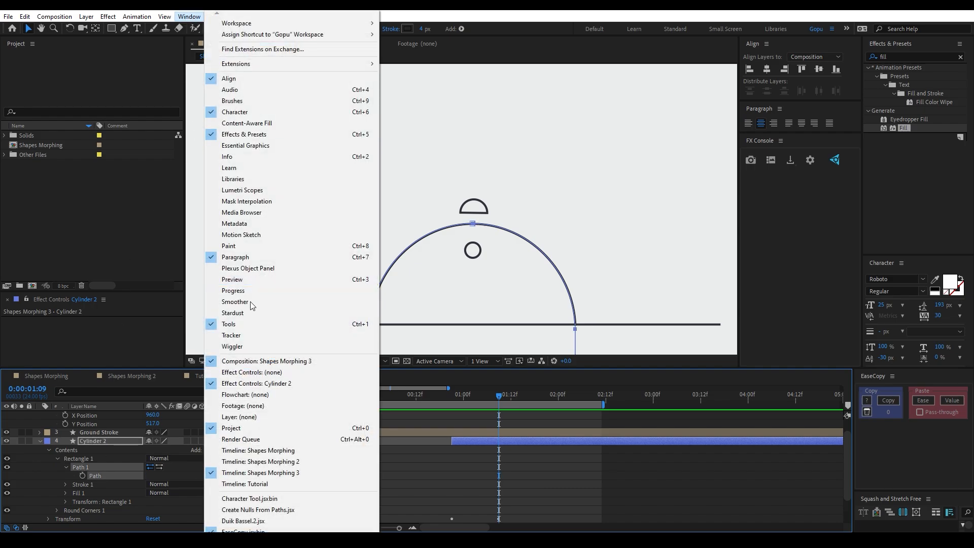
click(249, 510)
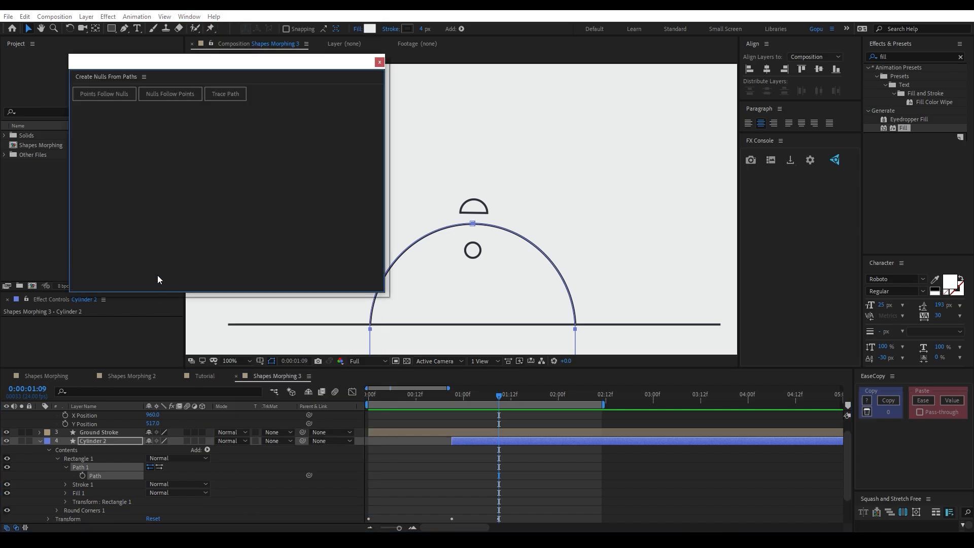
click(105, 96)
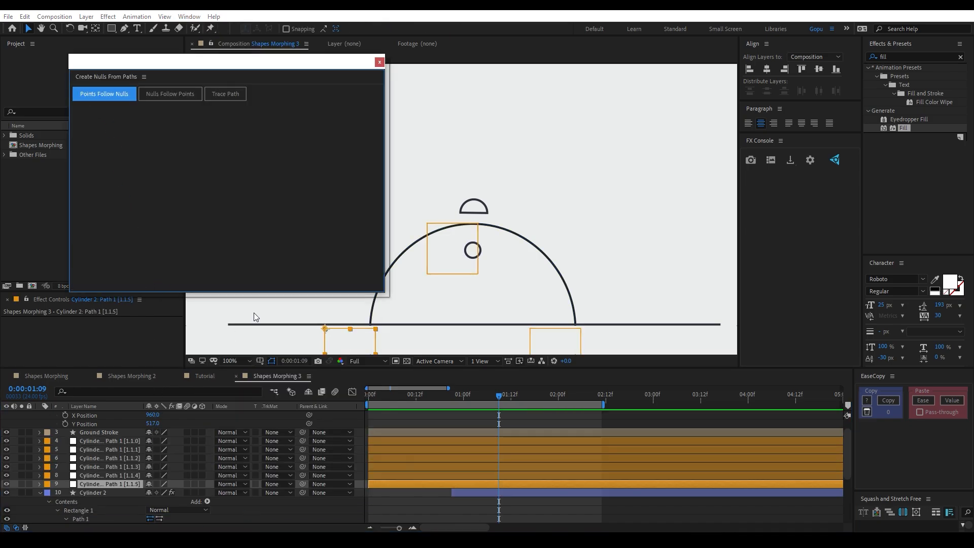
click(378, 62)
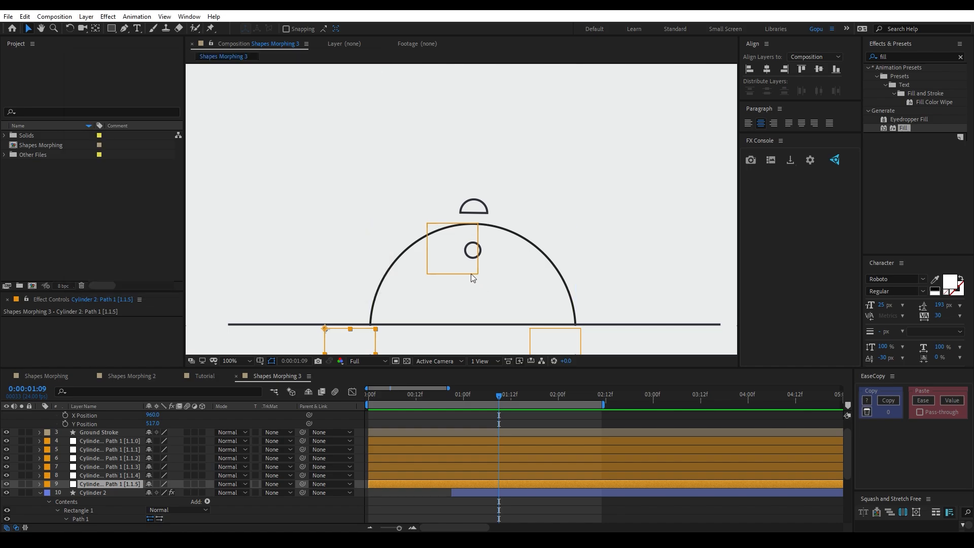
Step: Test the null for the arc's top point (Path 1 [1.1.0]) by shifting its Position, and undo the last move back to 910.2, 469.0
click(479, 229)
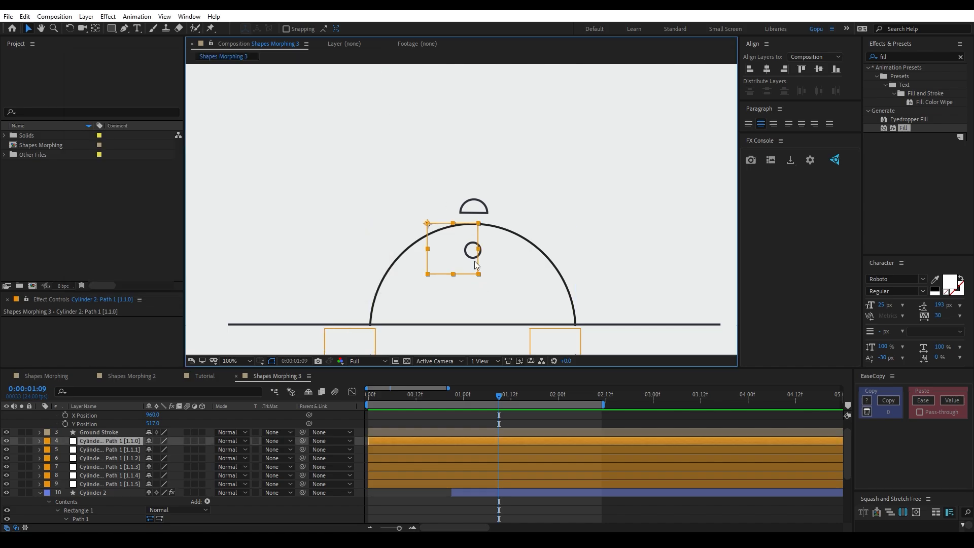
click(114, 443)
key(p)
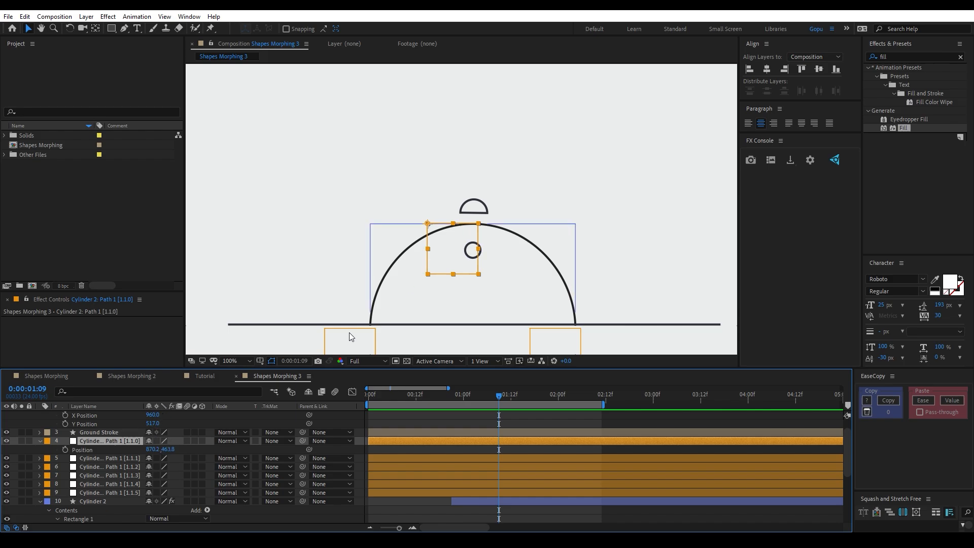
drag(152, 449, 184, 450)
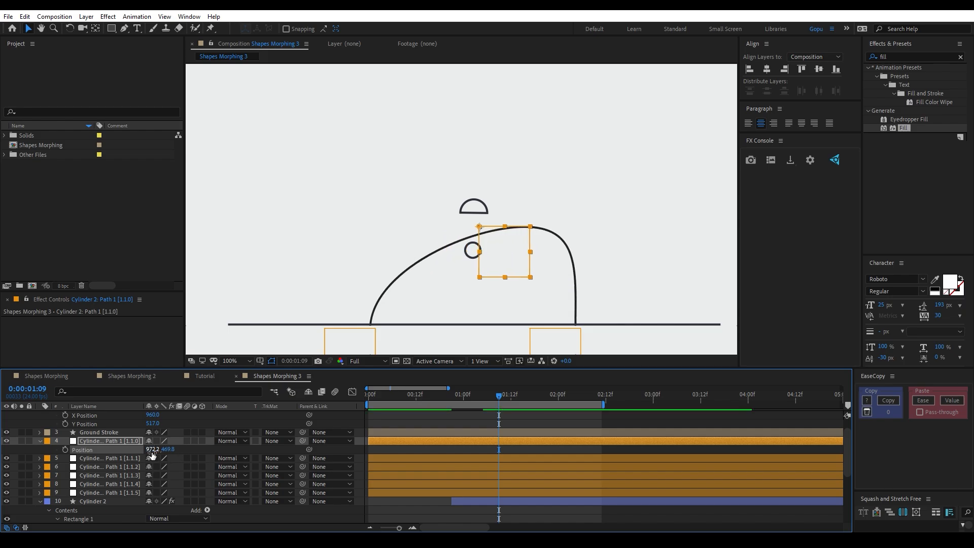
key(ctrl+z)
Step: Mark the nulls Path 1 [1.1.1] to [1.1.5] as shy, hide shy layers, and collapse Cylinder 2's properties
click(89, 458)
shift+click(87, 492)
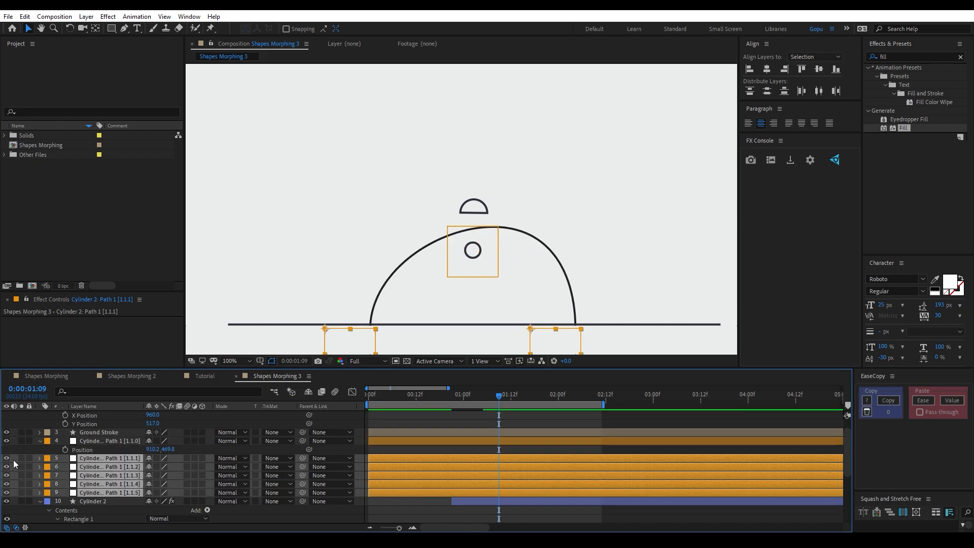
click(151, 457)
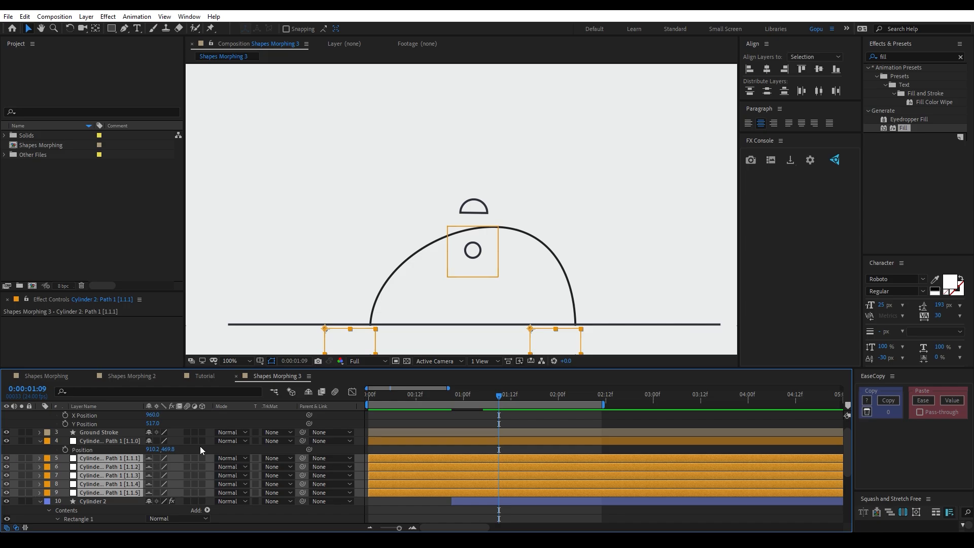
click(308, 392)
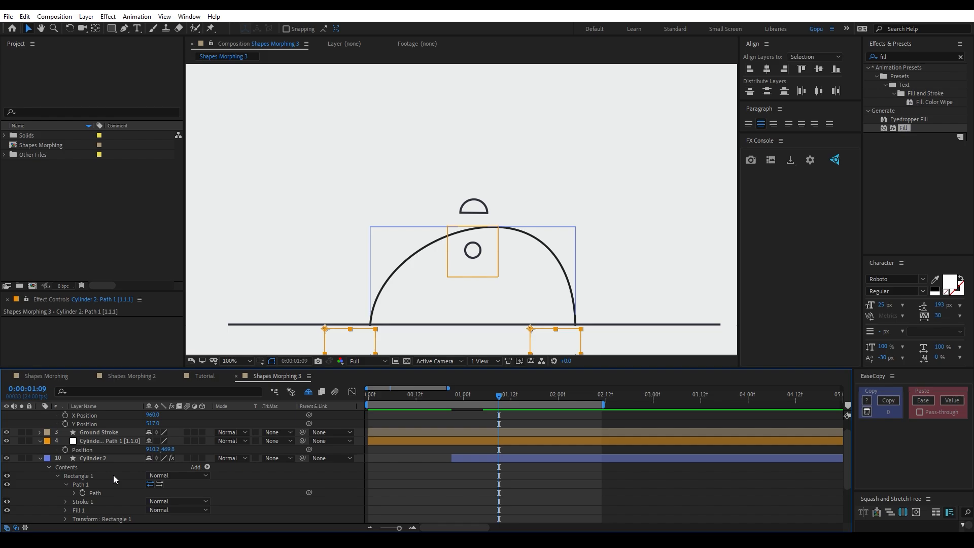
click(40, 458)
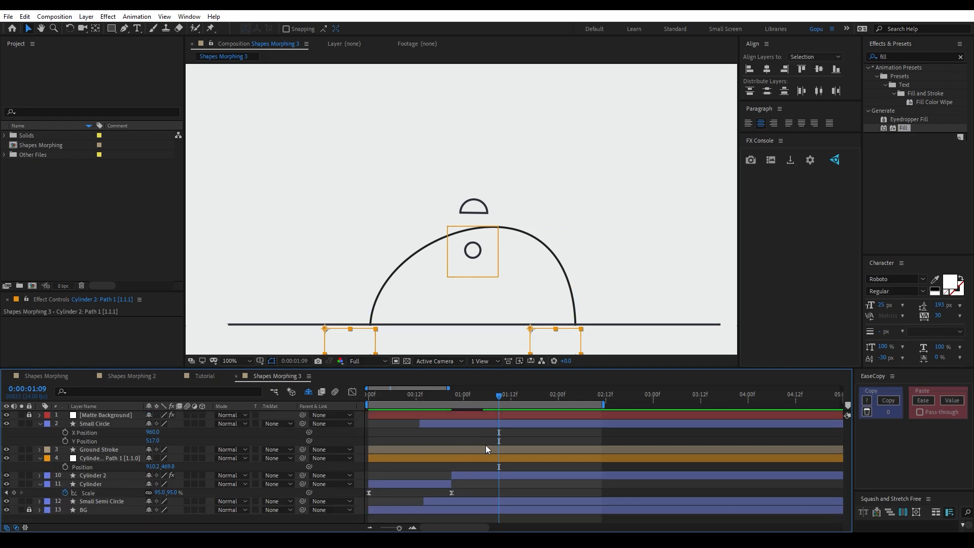
Step: Undo the shy marking and all test moves of the Path 1 [1.1.0] null, back to Position 870.2, 463.8
click(100, 458)
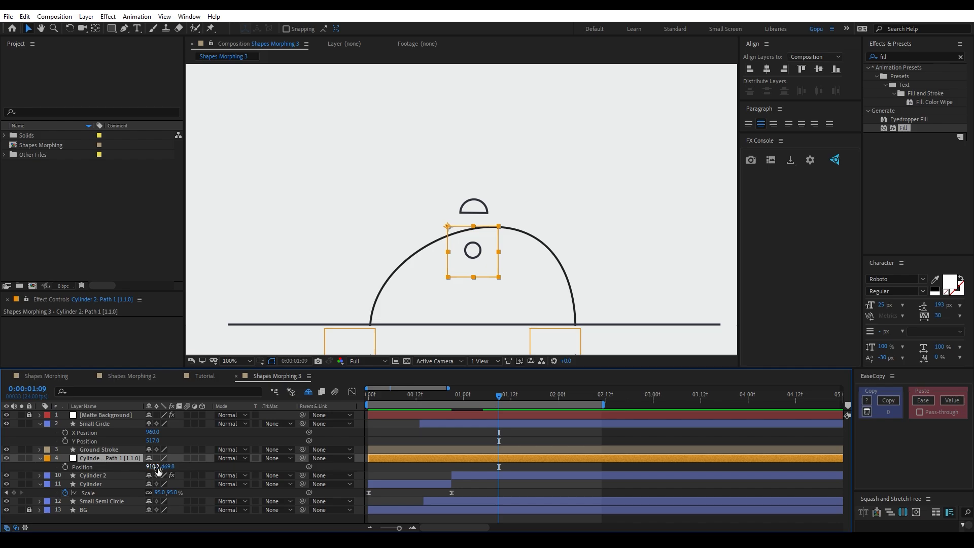
key(ctrl+z)
key(ctrl+z)
key(ctrl+z)
key(ctrl+z)
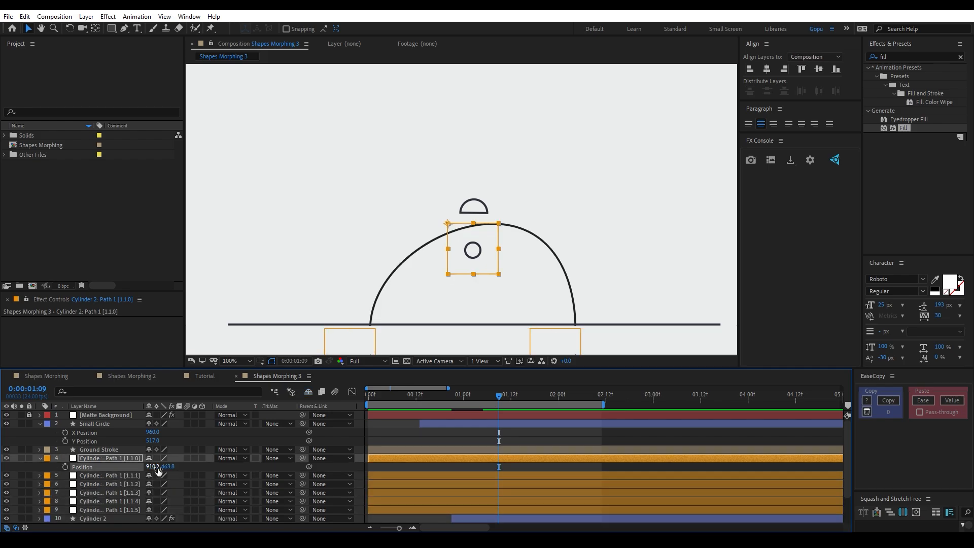
key(ctrl+z)
Step: Mark the nulls Path 1 [1.1.1] to [1.1.5] as shy, hide shy layers, and set the current time to 0:00:01:10
click(100, 475)
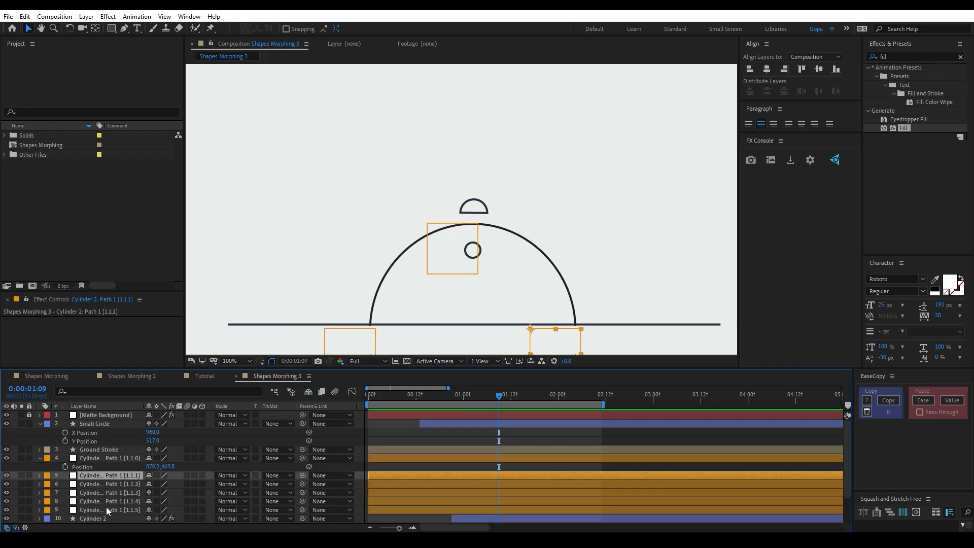
shift+click(105, 506)
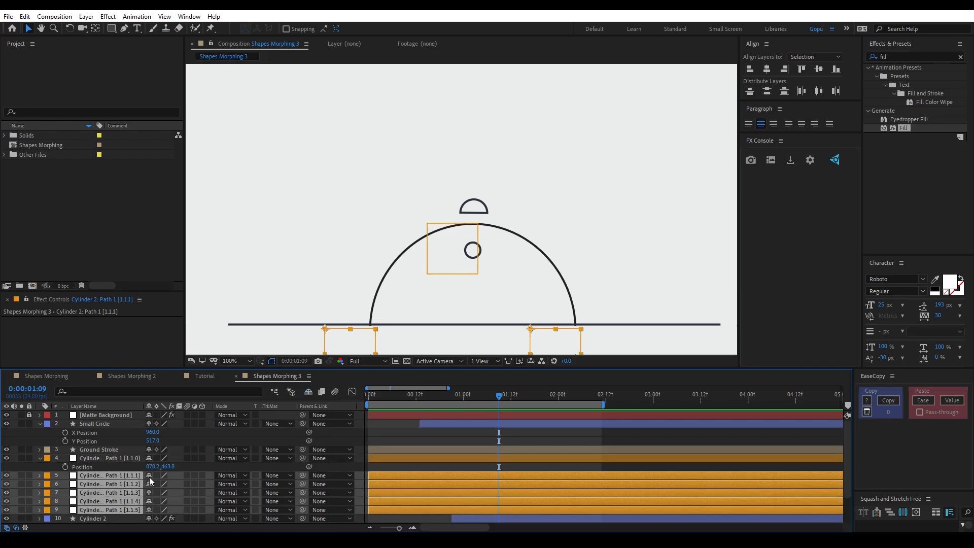
click(308, 393)
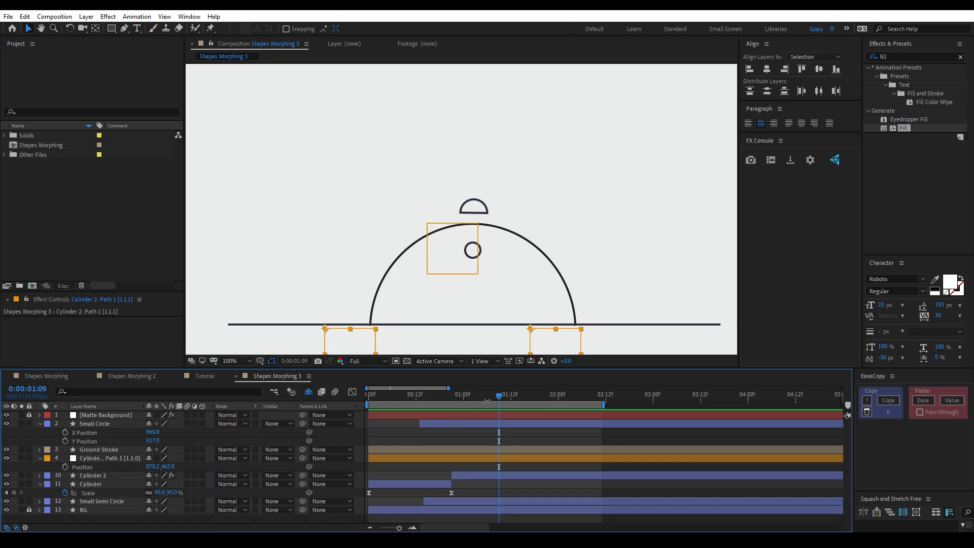
mouse_move(496, 403)
mouse_down()
mouse_move(458, 401)
mouse_move(428, 406)
mouse_move(476, 406)
mouse_move(408, 418)
mouse_move(503, 409)
mouse_up()
click(560, 290)
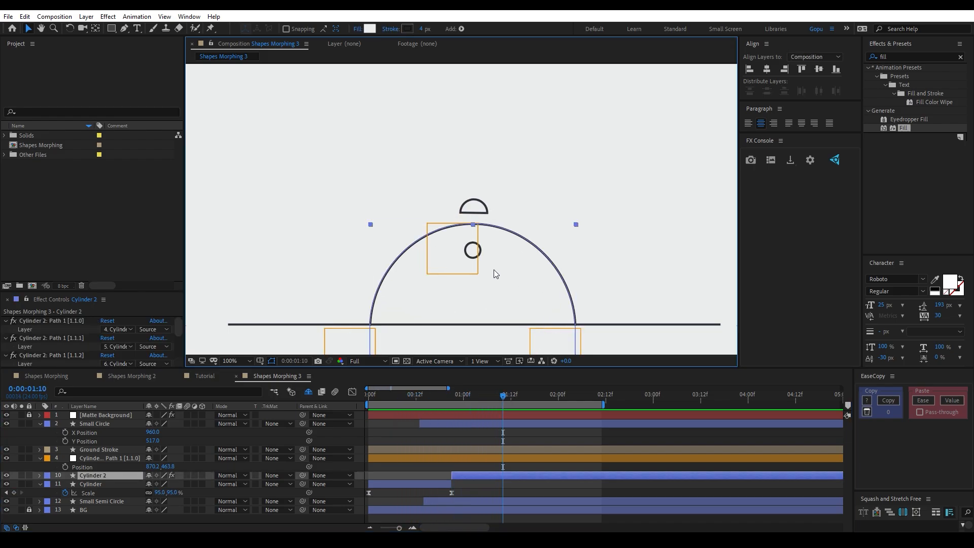
click(628, 339)
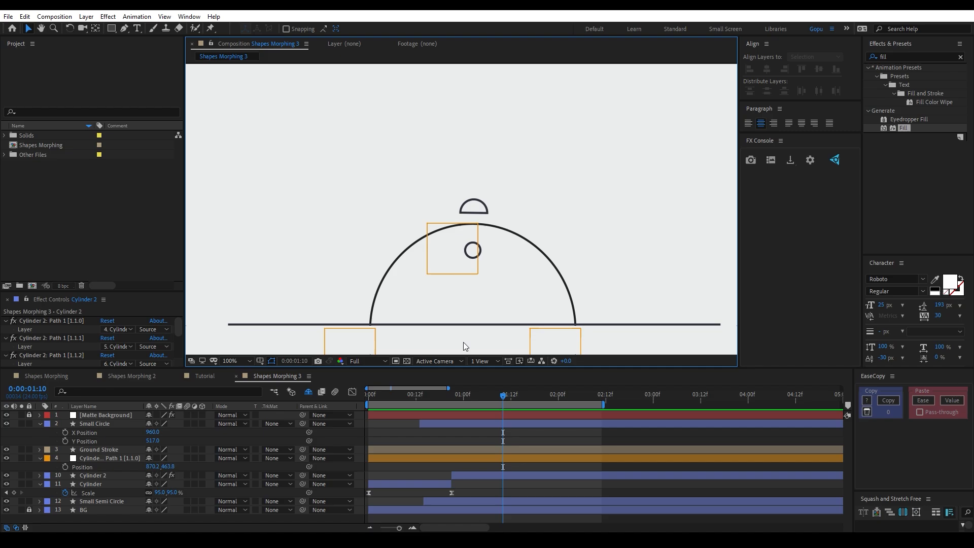
click(480, 257)
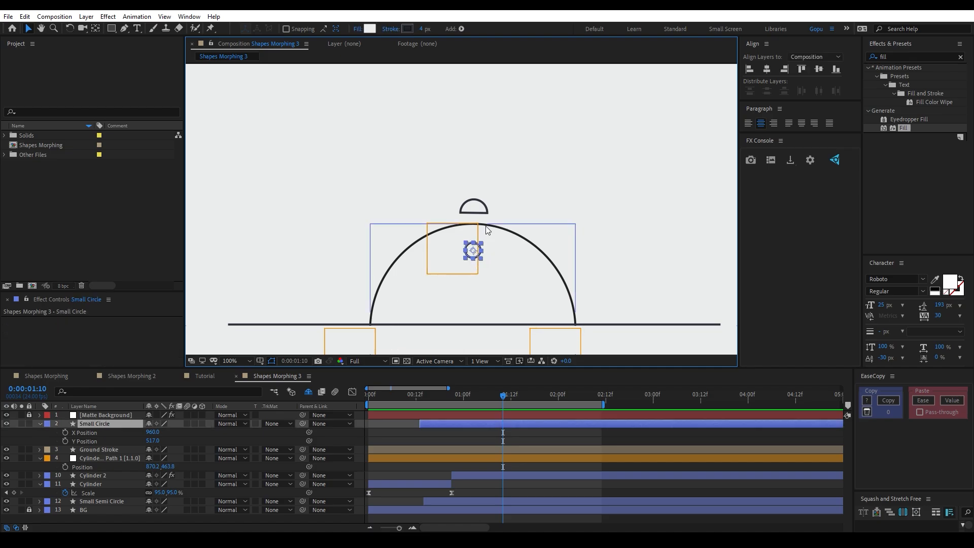
click(489, 229)
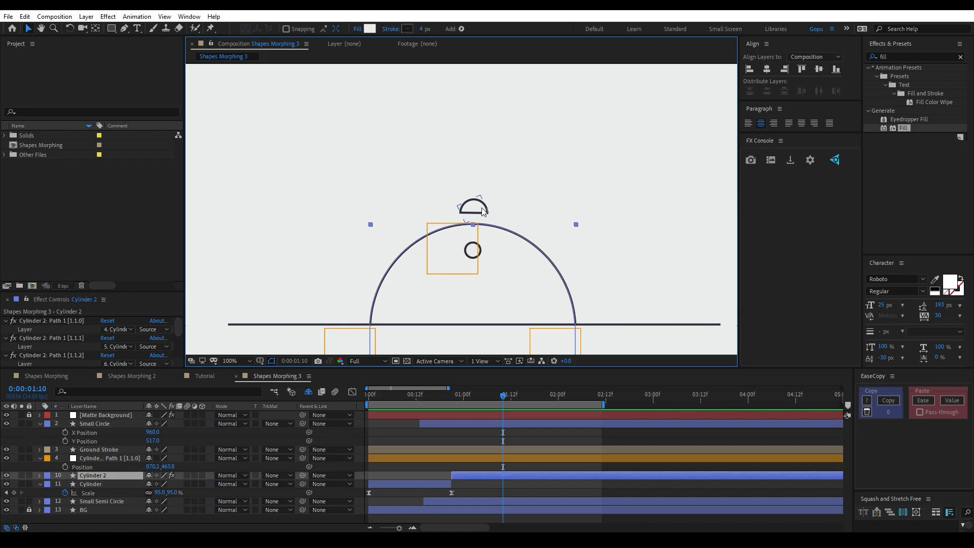
click(482, 209)
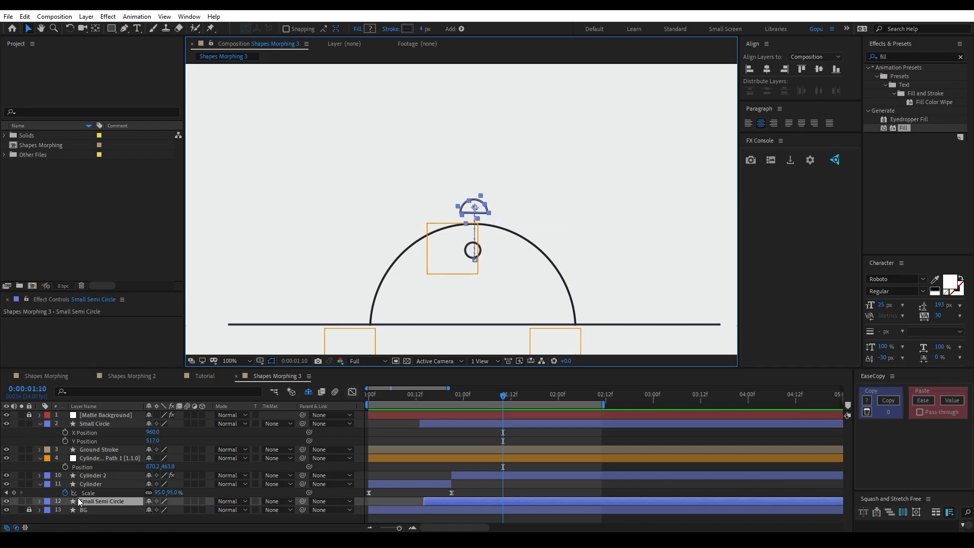
Step: Start keyframing Small Circle's Y Position at 0:00:01:10 and lower the circle to 527.0 at 0:00:01:12
click(481, 254)
click(115, 429)
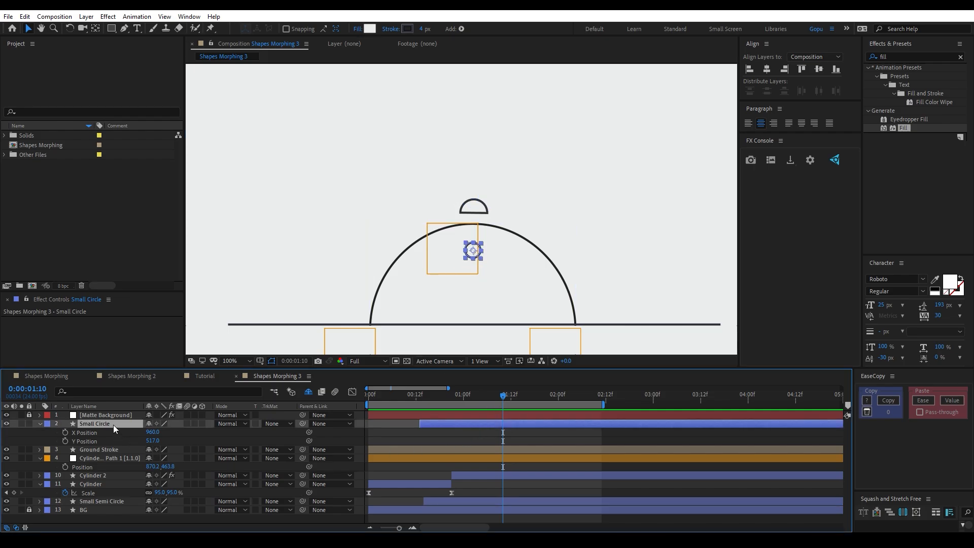
click(65, 441)
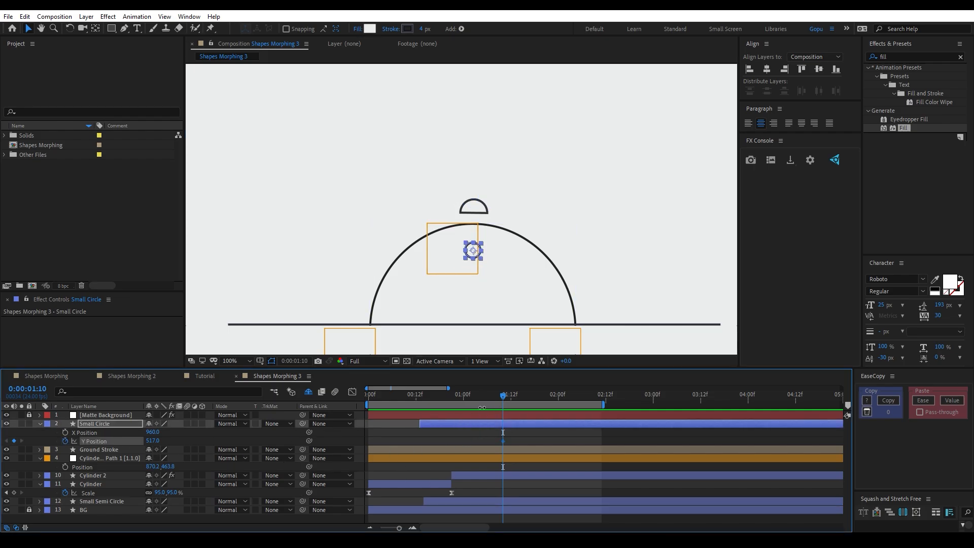
drag(505, 403, 512, 403)
key(shift+Down)
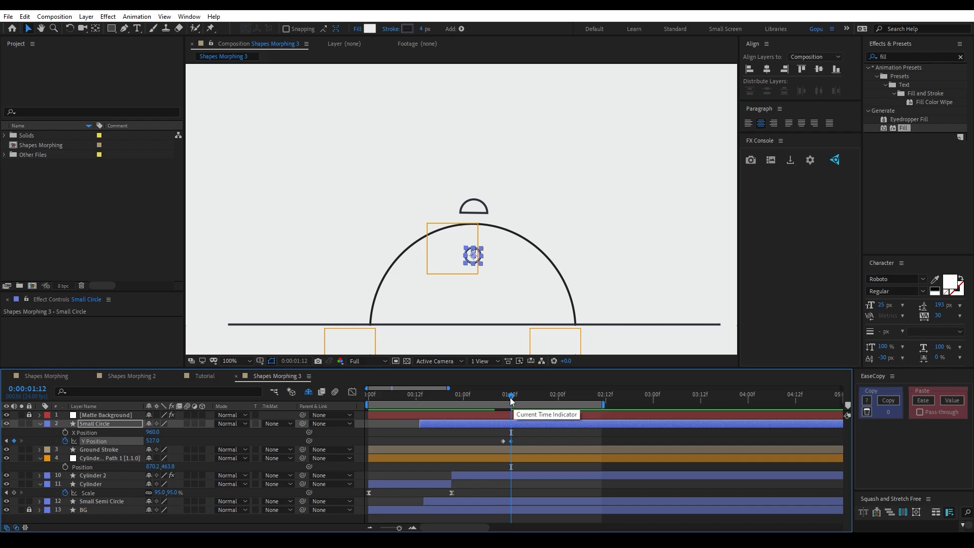
Step: Raise Small Circle to a Y Position of 477.0 at 0:00:01:20
drag(512, 401, 540, 397)
key(shift+Up)
key(shift+Up)
key(shift+Up)
key(shift+Up)
key(shift+Up)
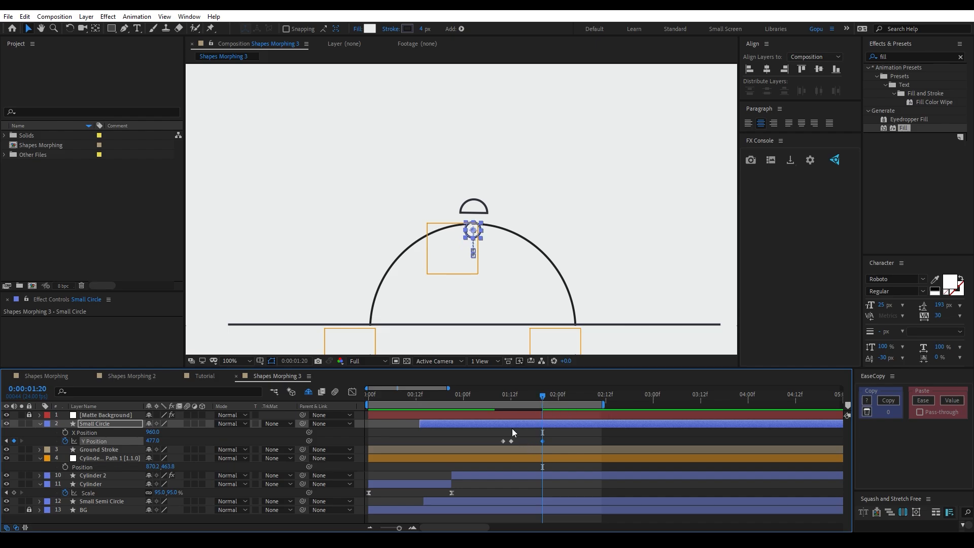
Step: Ease Small Circle's Y Position keyframes, checking the speed curve, and add a settling keyframe of 497.0
drag(484, 436, 561, 449)
click(352, 391)
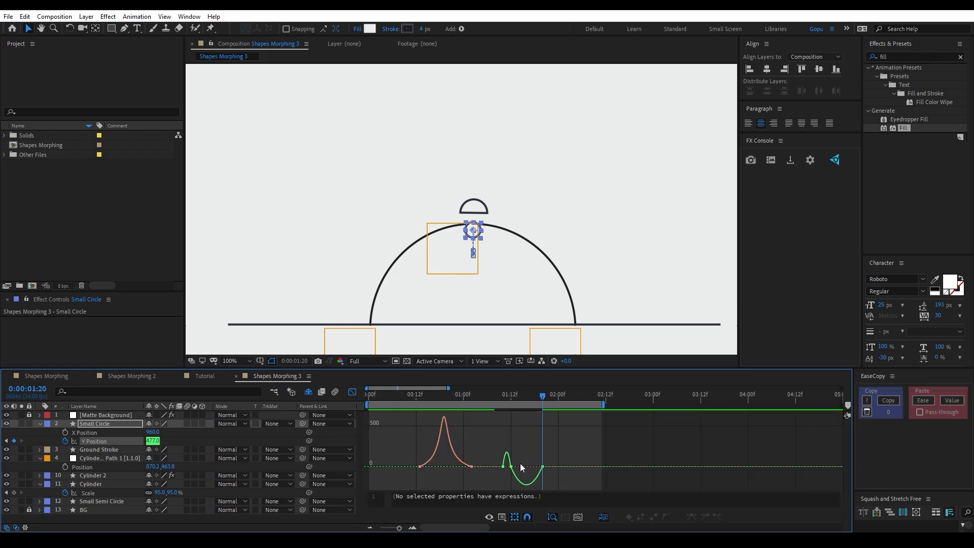
scroll(479, 461, up, 2)
drag(479, 460, 632, 454)
scroll(506, 470, up, 1)
click(503, 458)
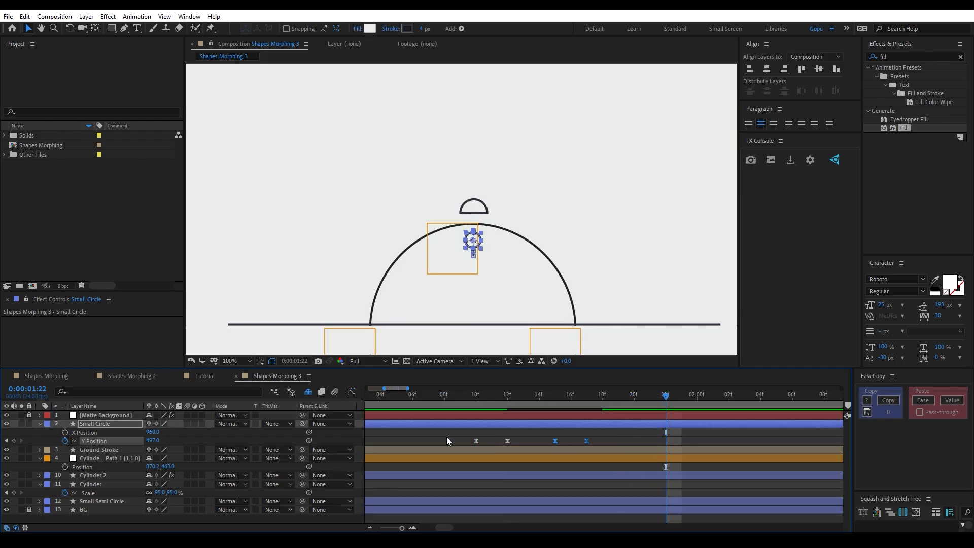
Step: Shift Small Circle's last two Y Position keyframes to 0:00:01:16 and 0:00:01:18, and preview the bounce
key(shift+F3)
click(478, 446)
click(384, 395)
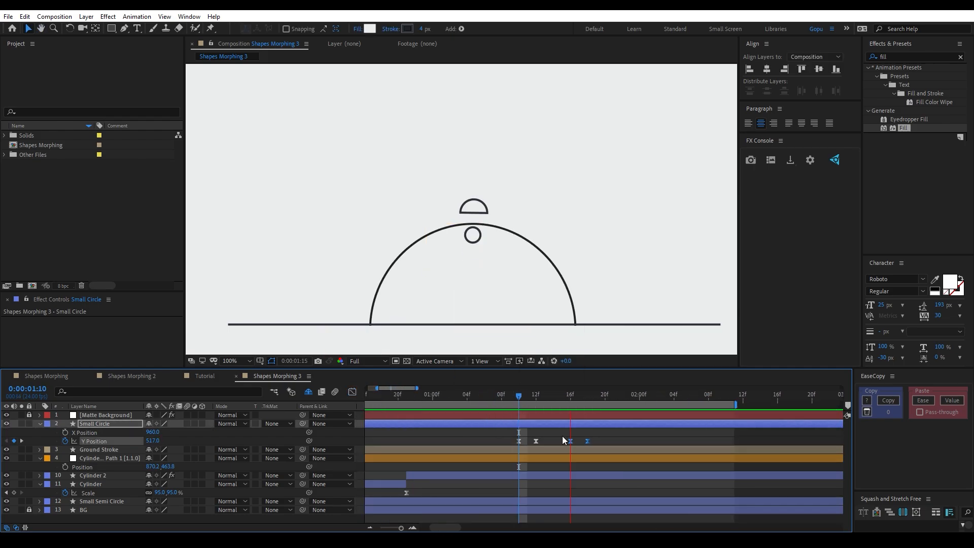
key(space)
Step: Set Small Semi Circle's ending Y Position keyframe to 442.0
mouse_move(518, 395)
mouse_down()
mouse_move(476, 396)
mouse_move(563, 400)
mouse_move(506, 399)
mouse_move(519, 393)
mouse_up()
click(476, 501)
key(u)
click(475, 520)
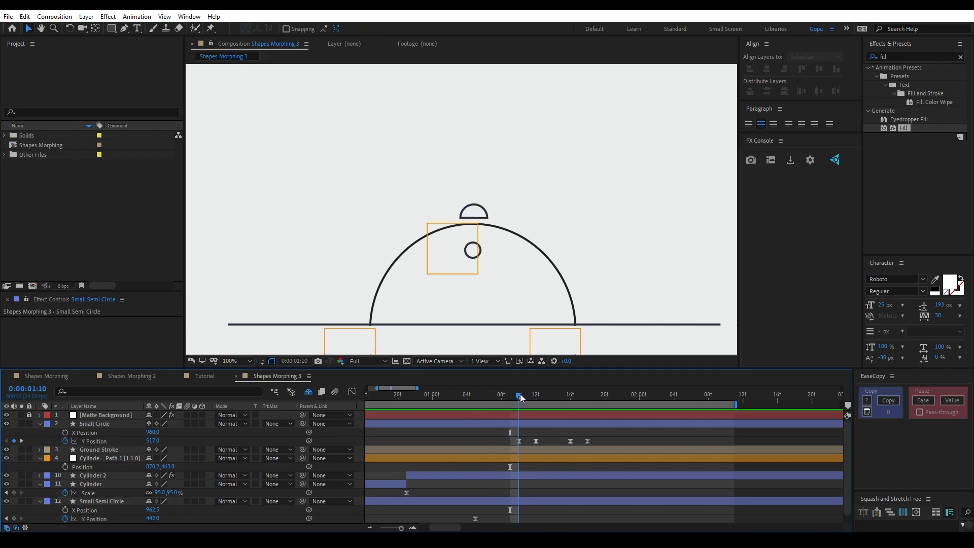
Step: Reveal Cylinder 2's Position and separate the Position dimensions of the Path 1 [1.1.0] null
click(495, 229)
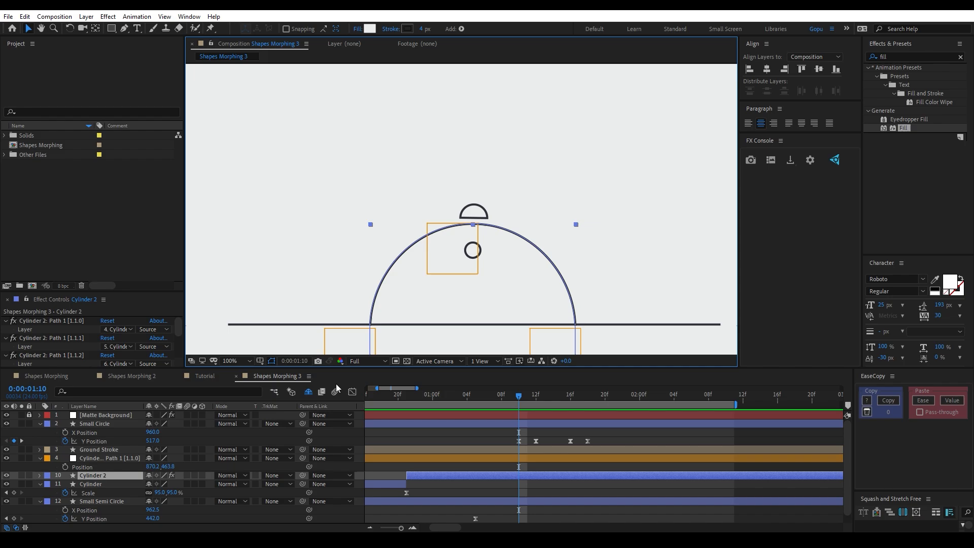
click(92, 475)
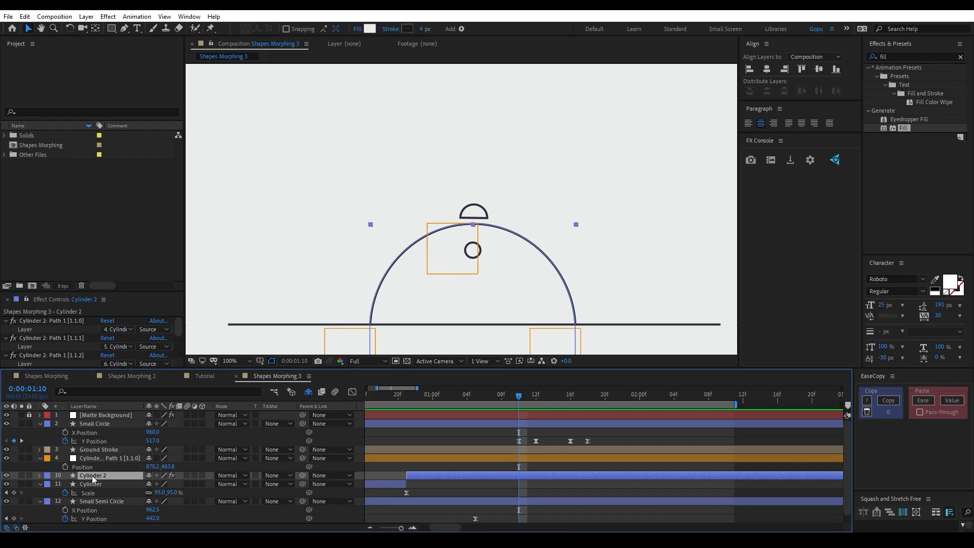
key(p)
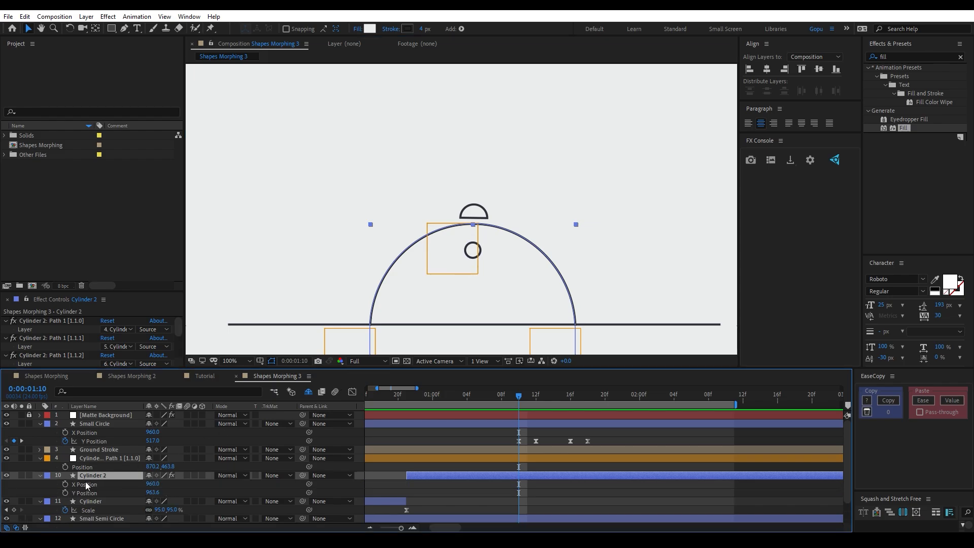
click(89, 458)
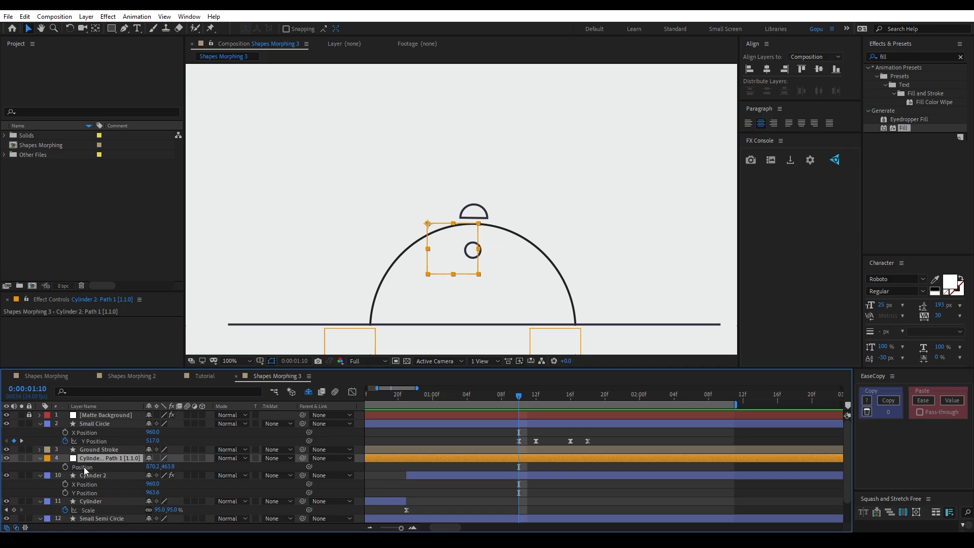
right_click(84, 467)
click(124, 363)
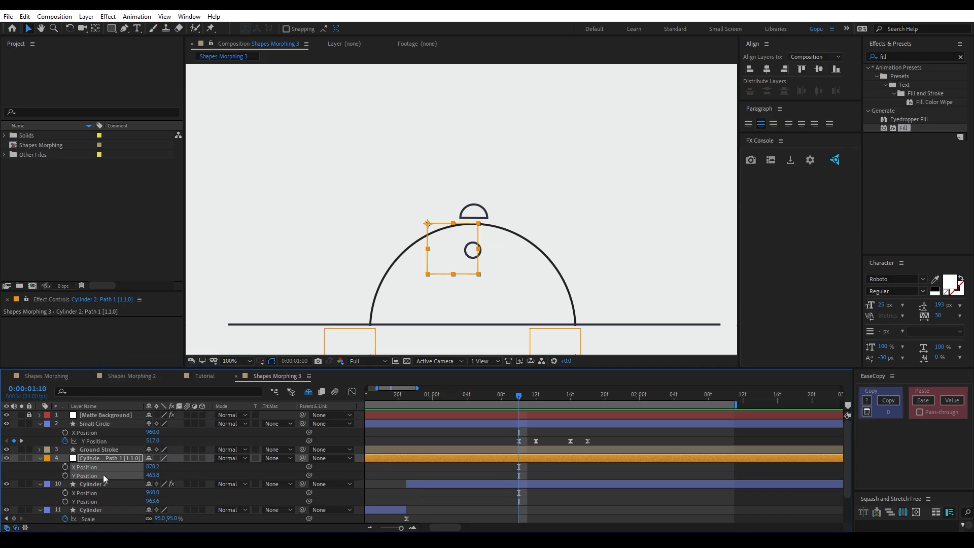
click(46, 470)
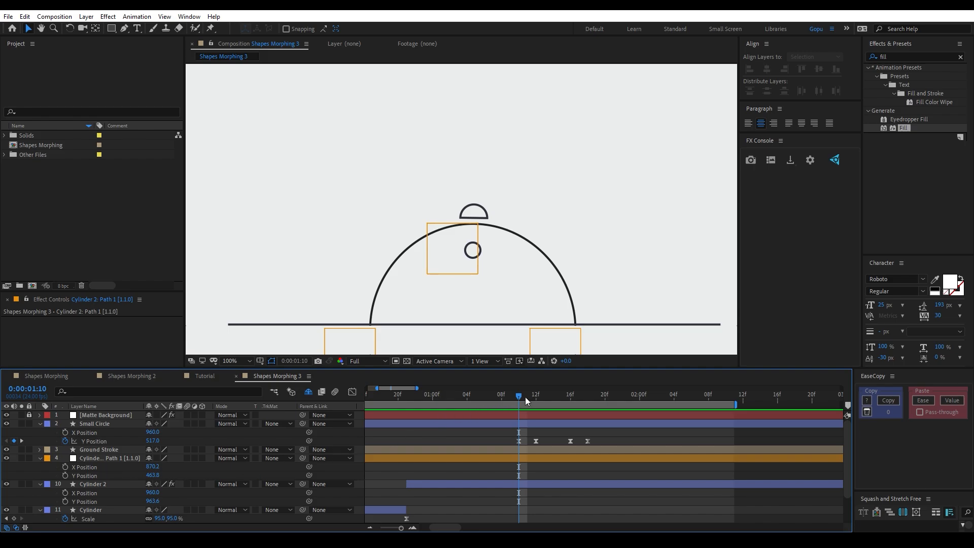
Step: Start keyframing the Path 1 [1.1.0] null's Y Position, with its first keyframe at 0:00:01:12
drag(525, 396, 456, 406)
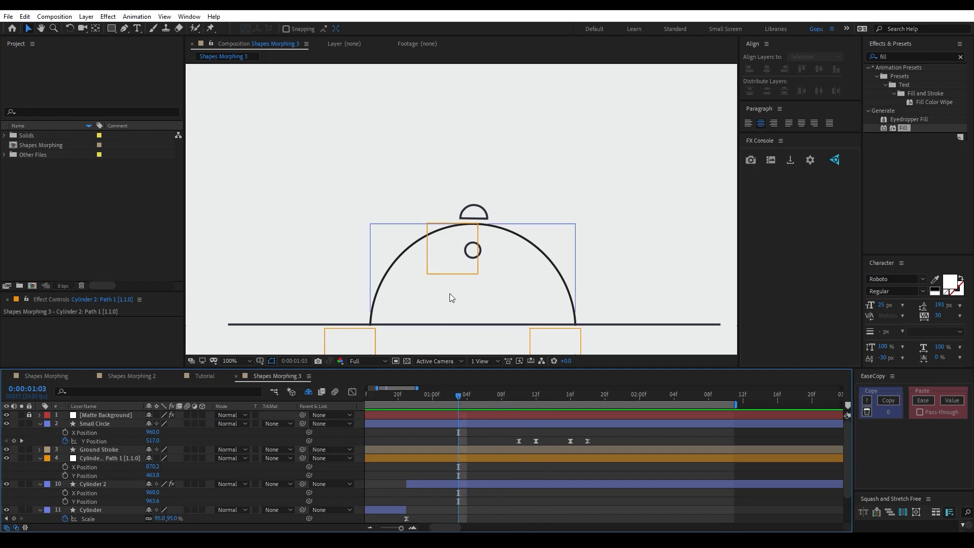
click(65, 475)
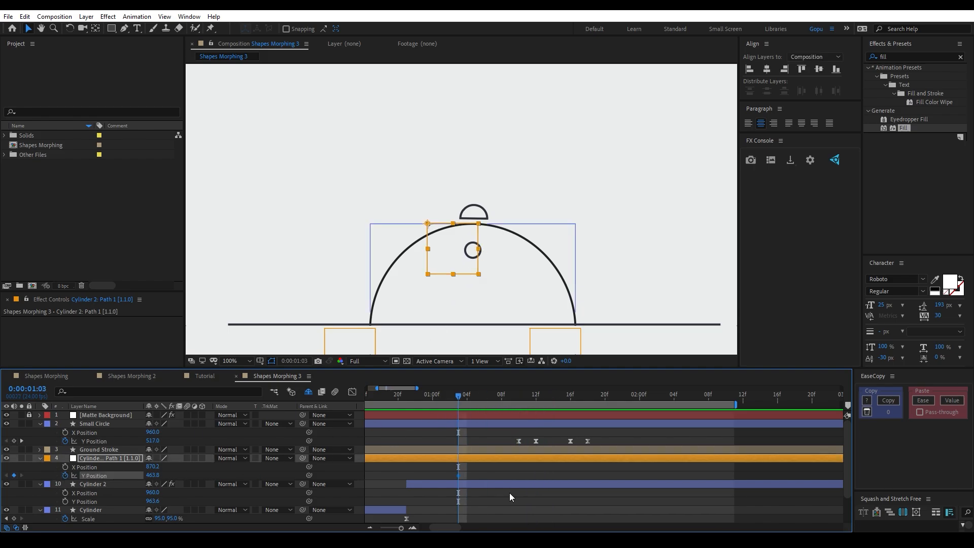
drag(457, 475, 569, 472)
click(535, 397)
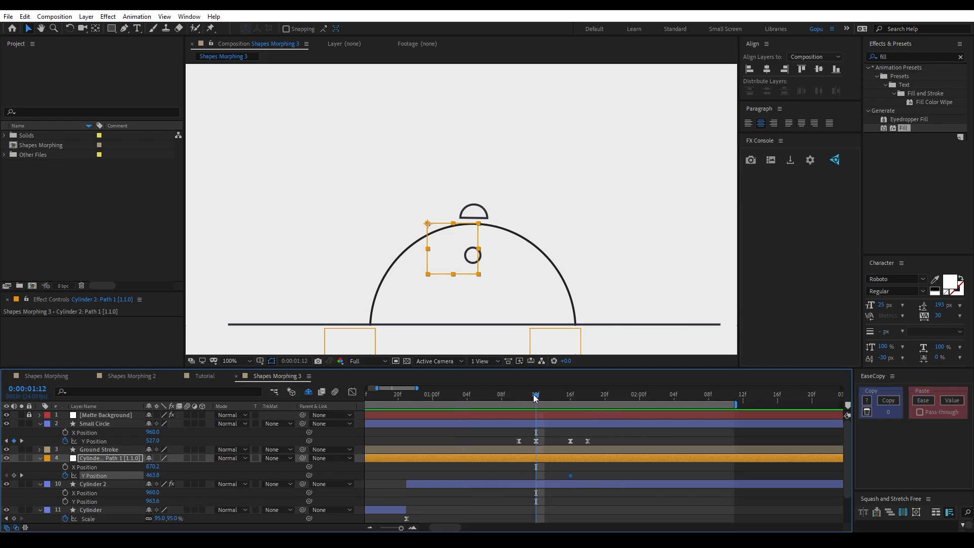
drag(571, 475, 549, 476)
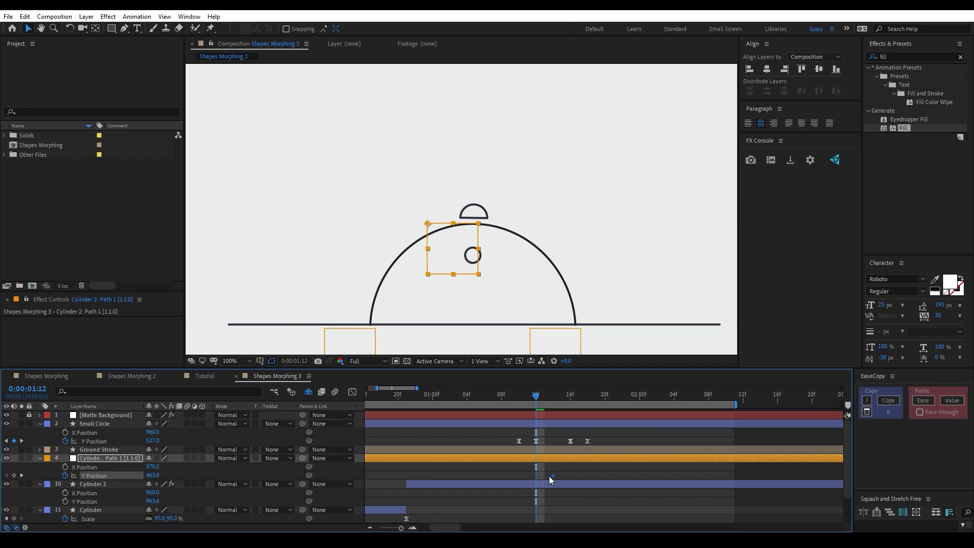
Step: Raise the Path 1 [1.1.0] null to a Y Position of 455.8 at 0:00:01:16
click(569, 396)
key(shift+Up)
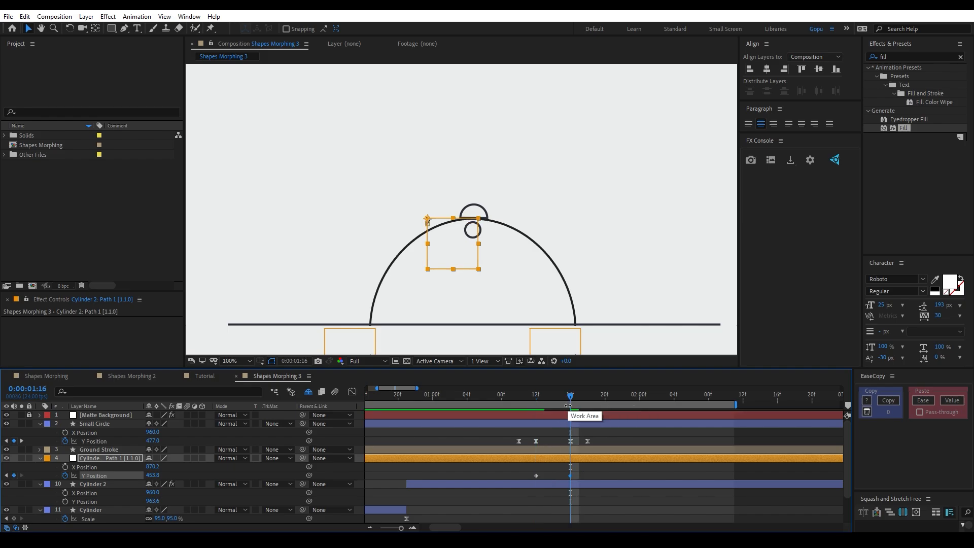
key(Down)
key(Down)
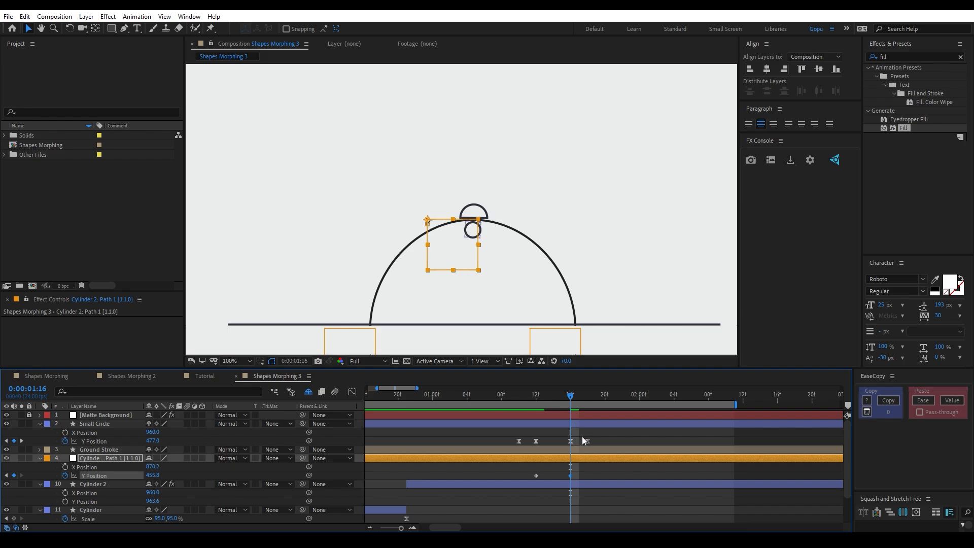
Step: Copy the null's first Y Position keyframe to 0:00:01:18 so the arc returns to 463.8
key(Page_Down)
key(Page_Down)
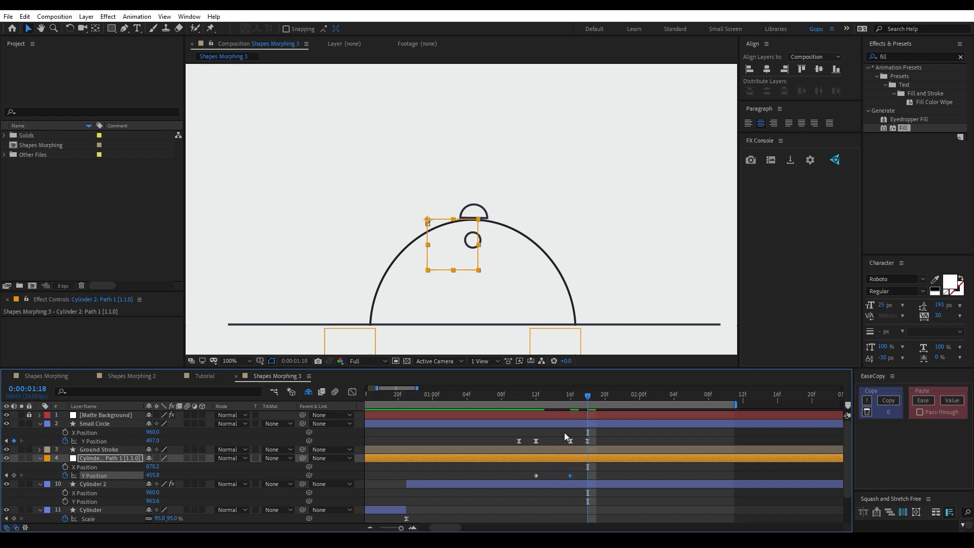
click(535, 476)
key(ctrl+c)
key(ctrl+v)
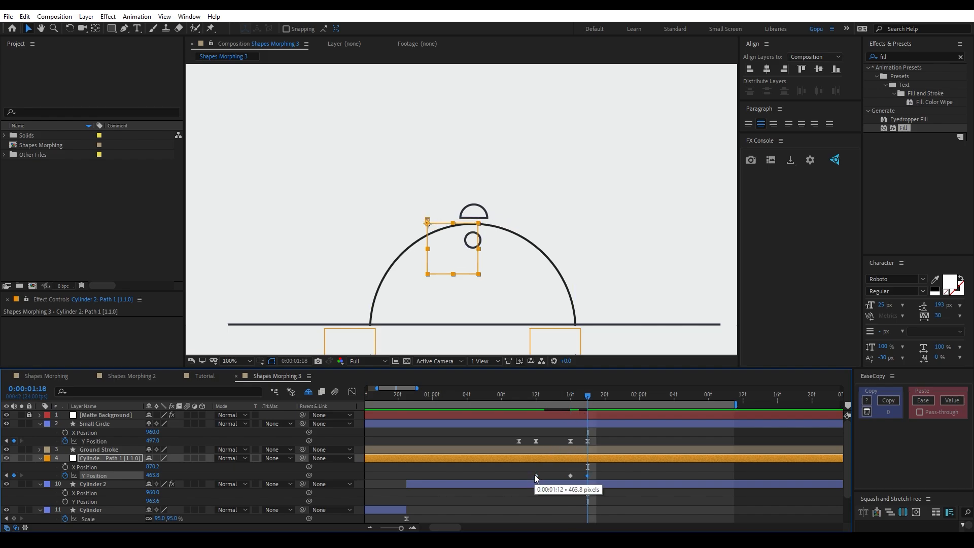
Step: Apply Easy Ease to the null's three Y Position keyframes and check their curve in the Graph Editor
drag(514, 472, 607, 483)
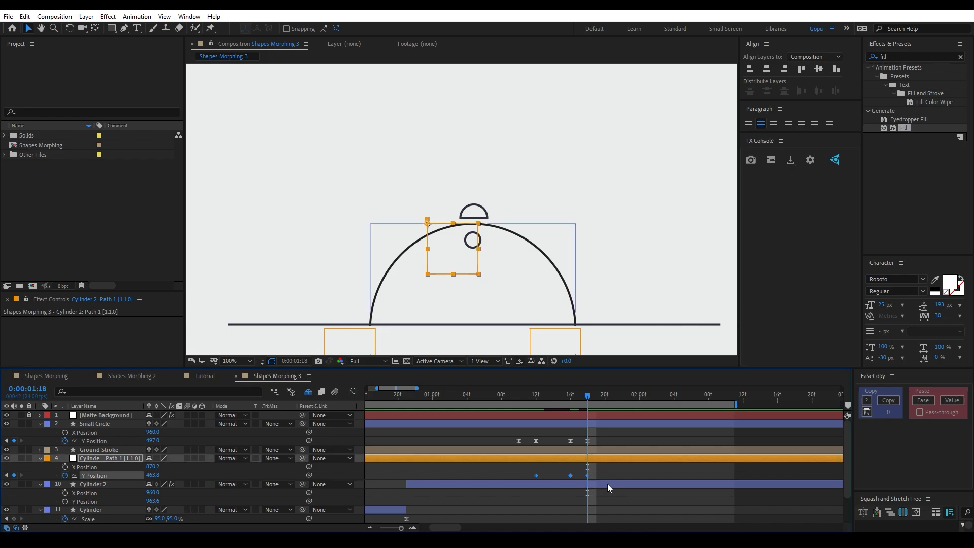
key(F9)
click(351, 392)
drag(522, 478, 568, 416)
click(571, 485)
drag(558, 484, 543, 486)
click(352, 392)
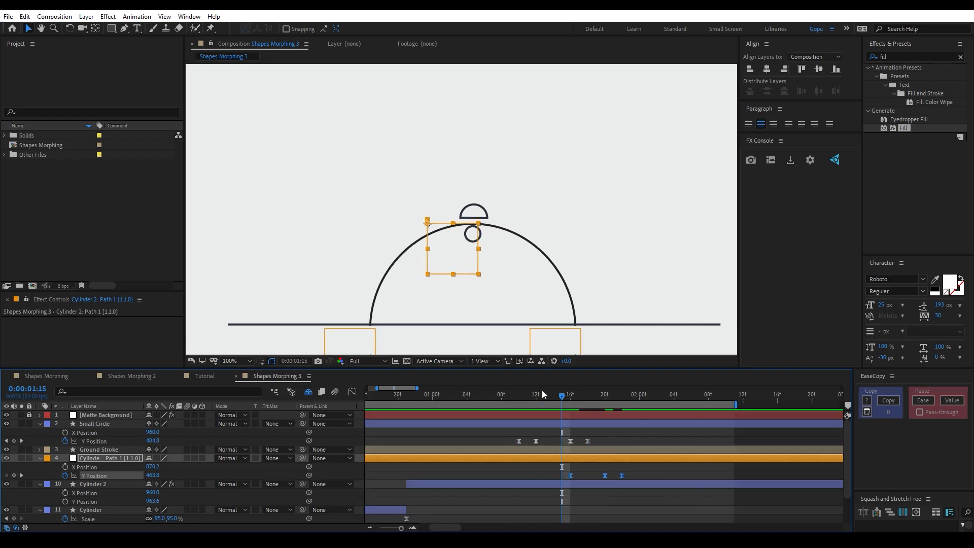
Step: Undo the shift of the null's Y Position keyframes and move only the first keyframe to 0:00:01:15
drag(543, 394, 570, 396)
key(ctrl+z)
drag(569, 396, 561, 396)
drag(536, 476, 562, 476)
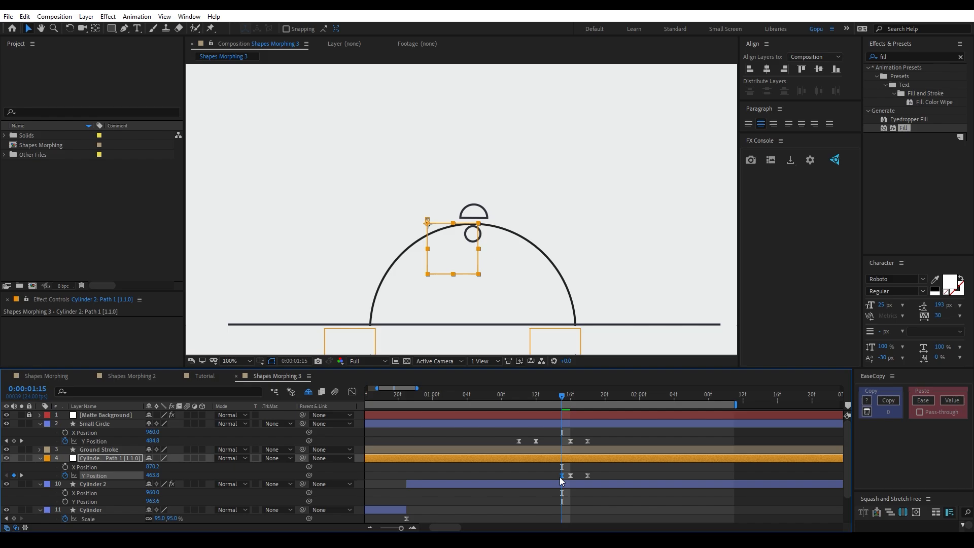
Step: Play back the small circle's bounce against the cylinder arc from 0:00:01:04 to check its timing
drag(562, 396, 570, 440)
click(570, 441)
drag(570, 397, 467, 397)
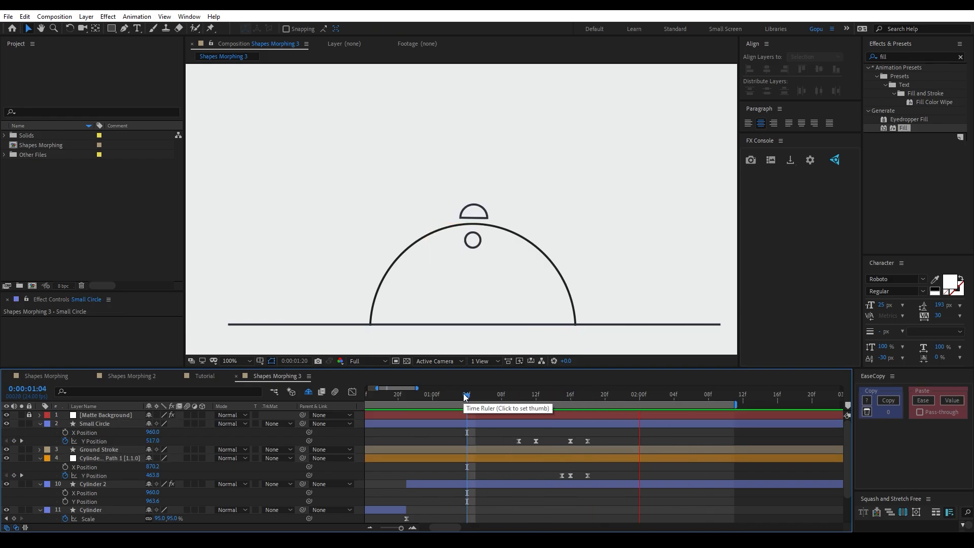
key(space)
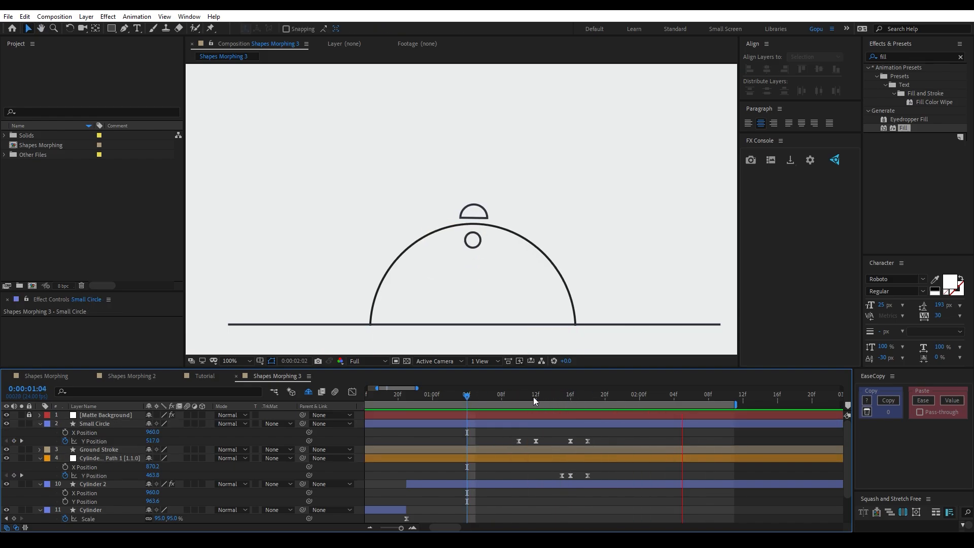
Step: Split the Small Semi Circle layer at 0:00:01:16, the frame where the circle hits the arc
drag(533, 397, 571, 405)
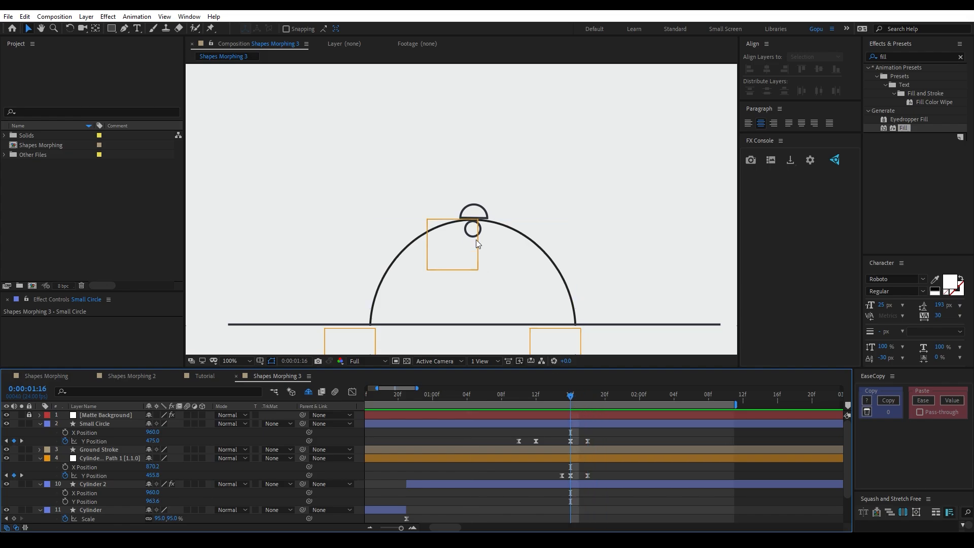
click(488, 212)
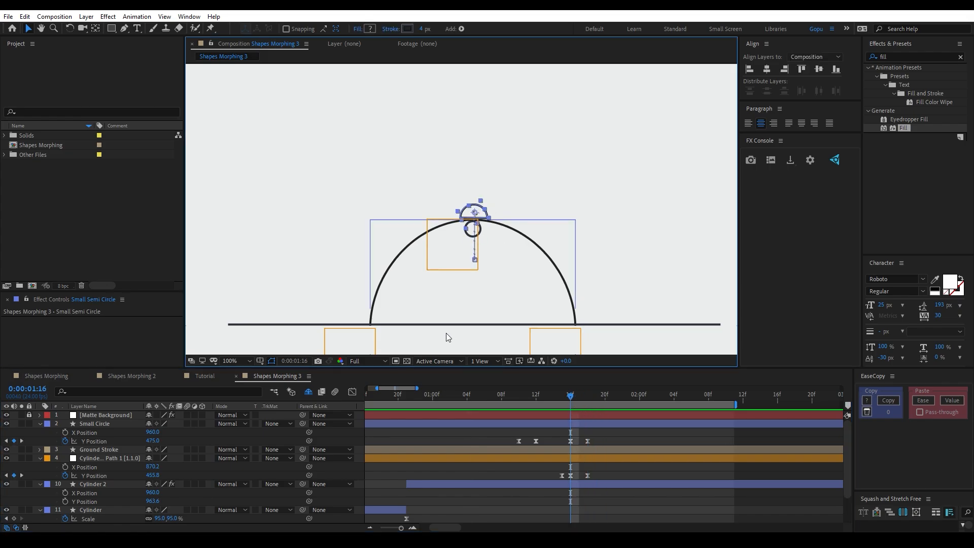
click(96, 450)
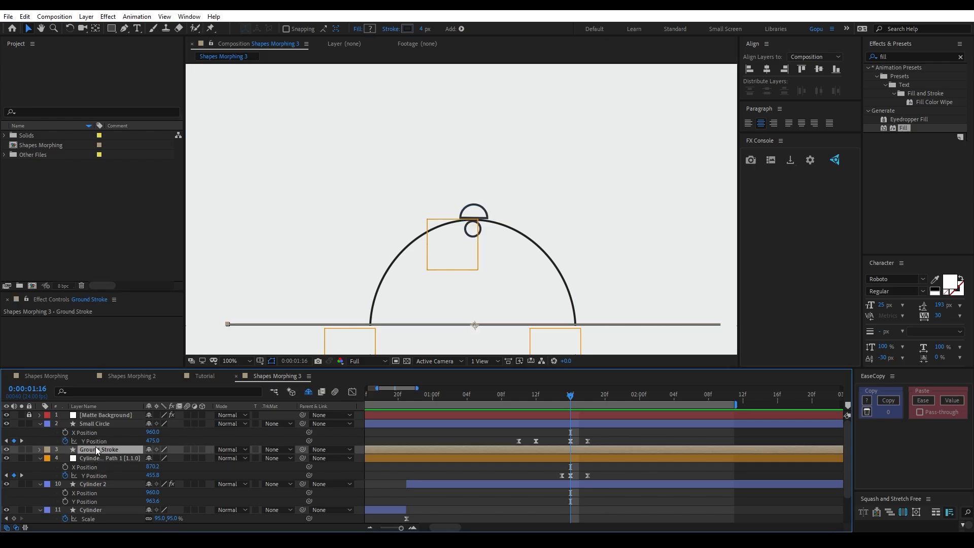
click(477, 212)
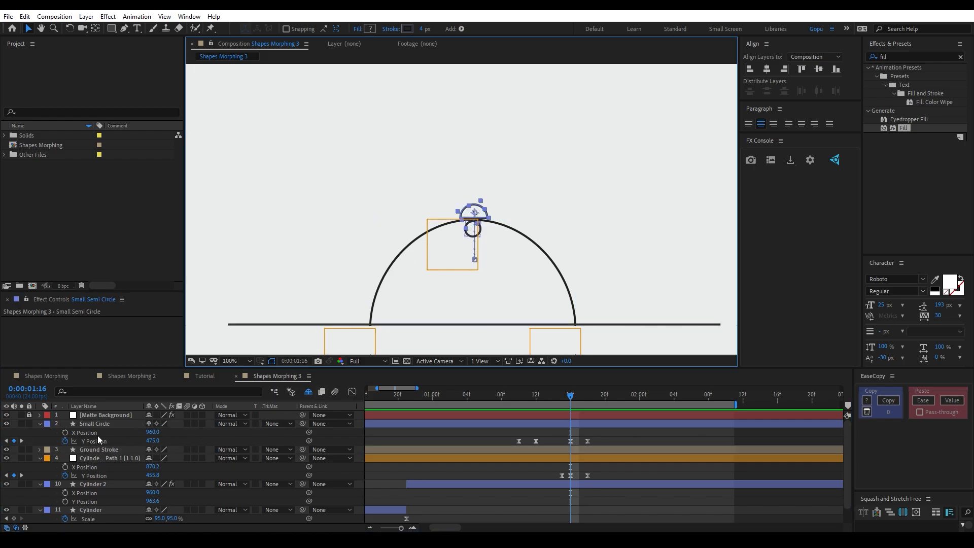
scroll(98, 459, down, 2)
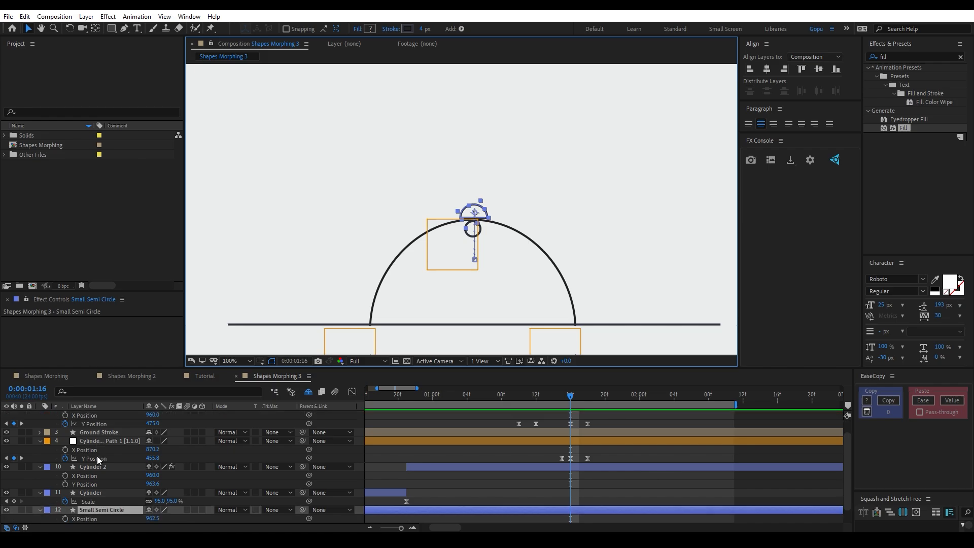
click(105, 507)
scroll(131, 475, down, 2)
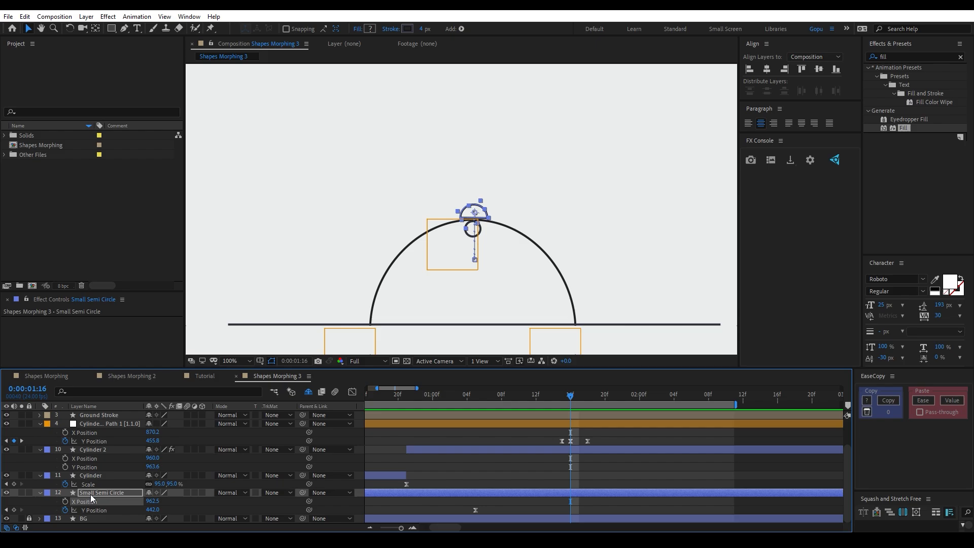
drag(567, 399, 570, 399)
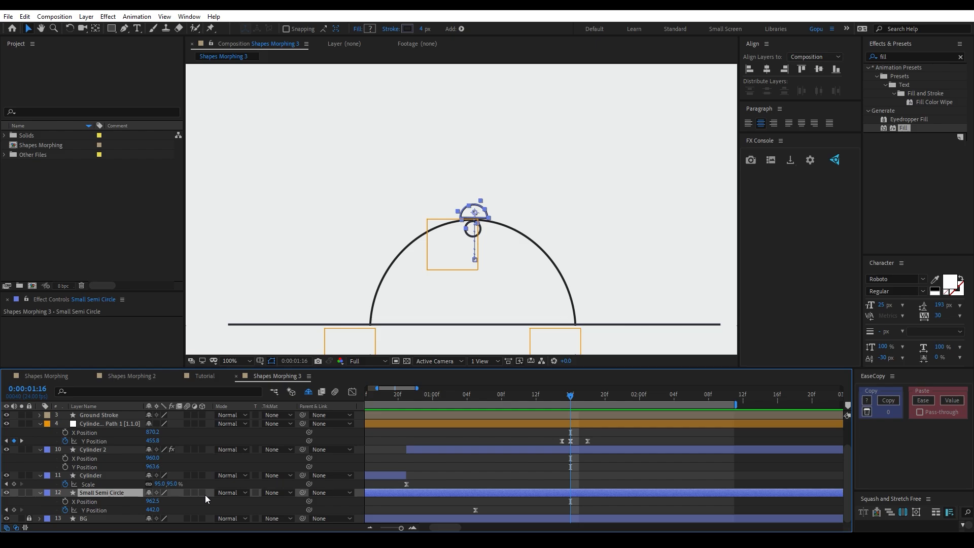
key(ctrl+shift+d)
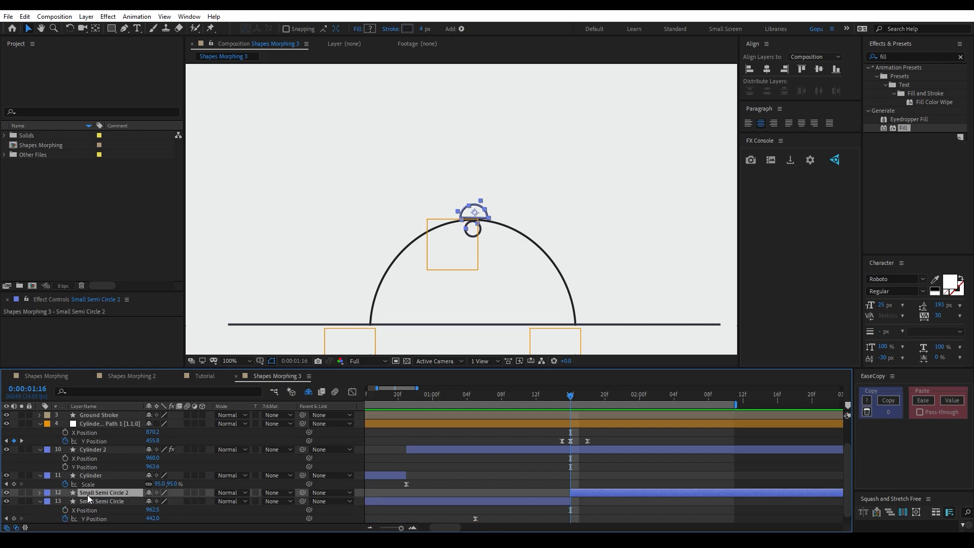
Step: Clear the existing Y Position keyframes of Small Semi Circle 2 and set a fresh one at 0:00:01:16
key(p)
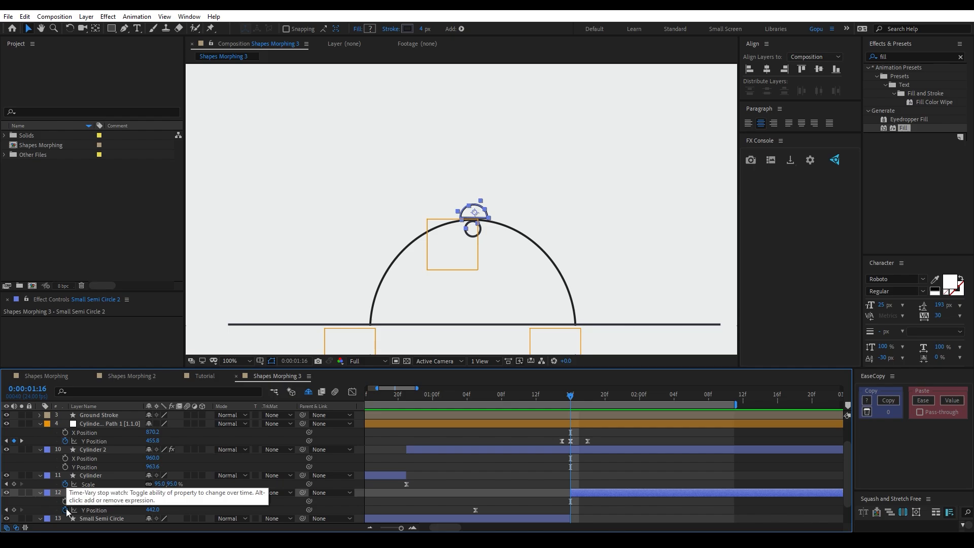
click(65, 510)
click(98, 493)
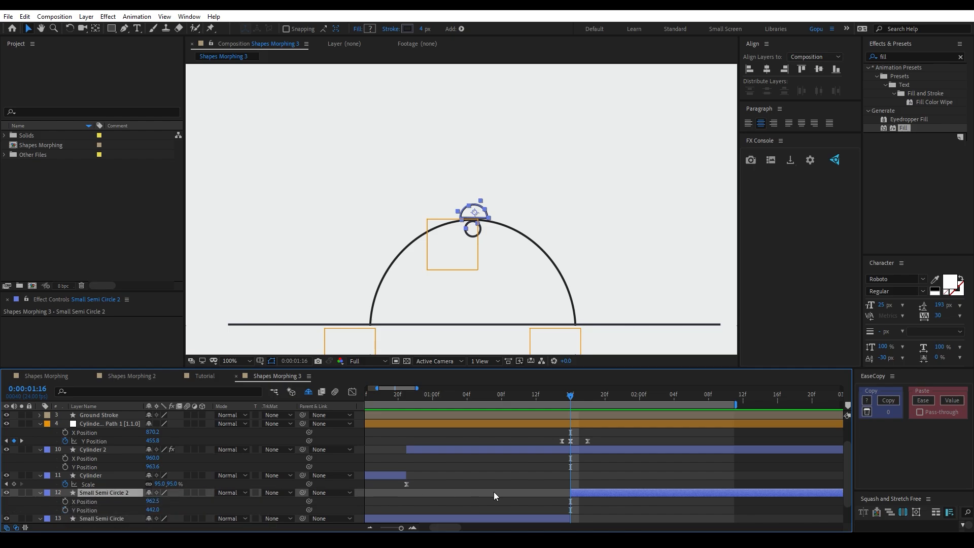
click(43, 506)
click(95, 495)
click(64, 509)
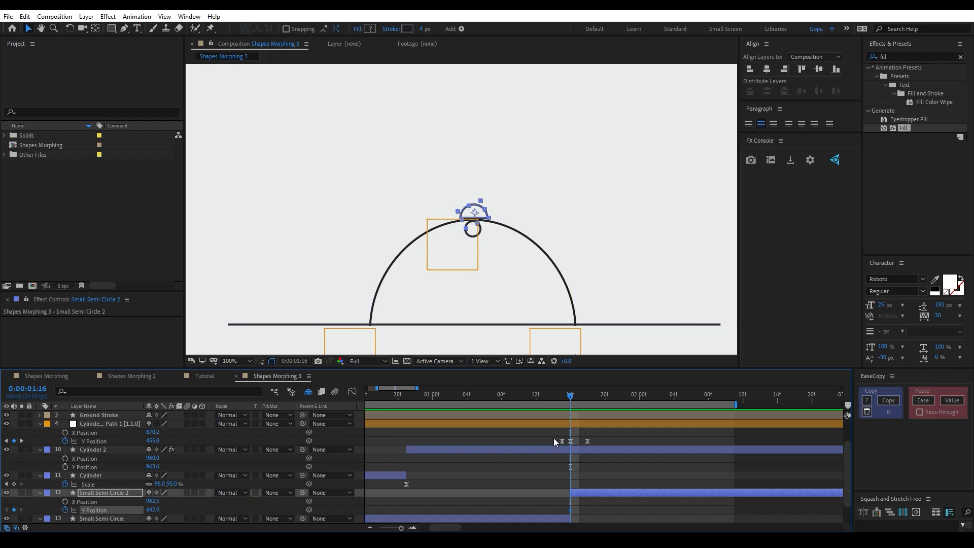
Step: Keyframe Small Semi Circle 2's Y Position at 396.0 on 0:00:01:20 and 696.0 on 0:00:02:02
drag(580, 397, 604, 397)
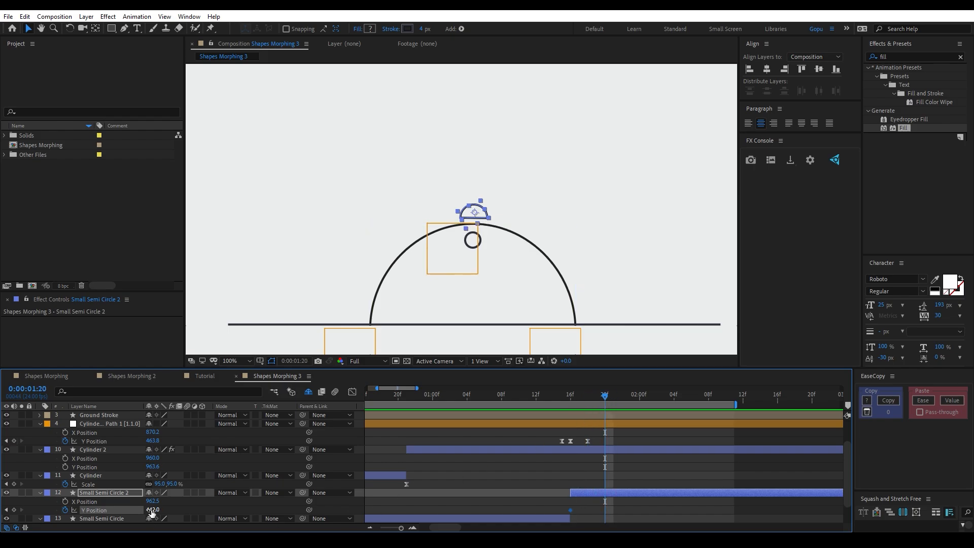
drag(151, 512, 126, 509)
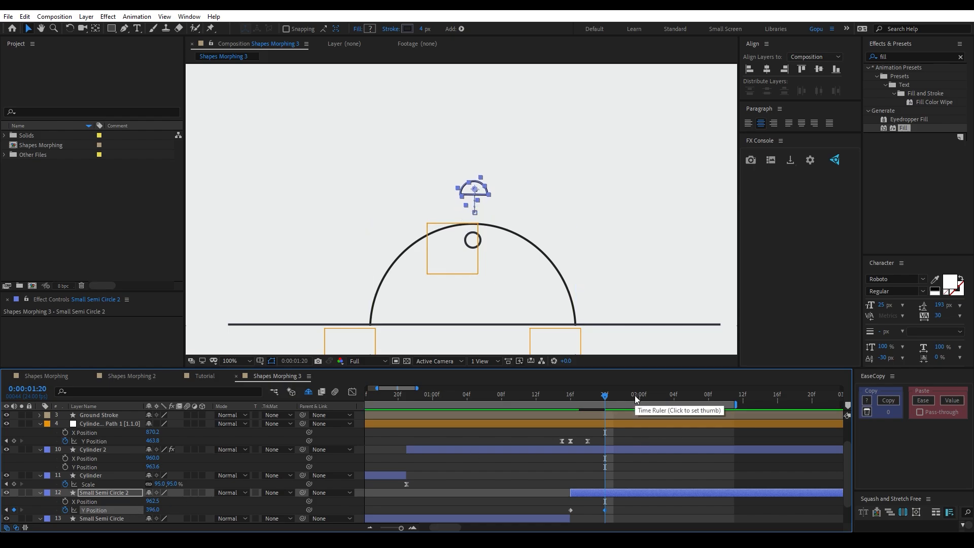
click(655, 396)
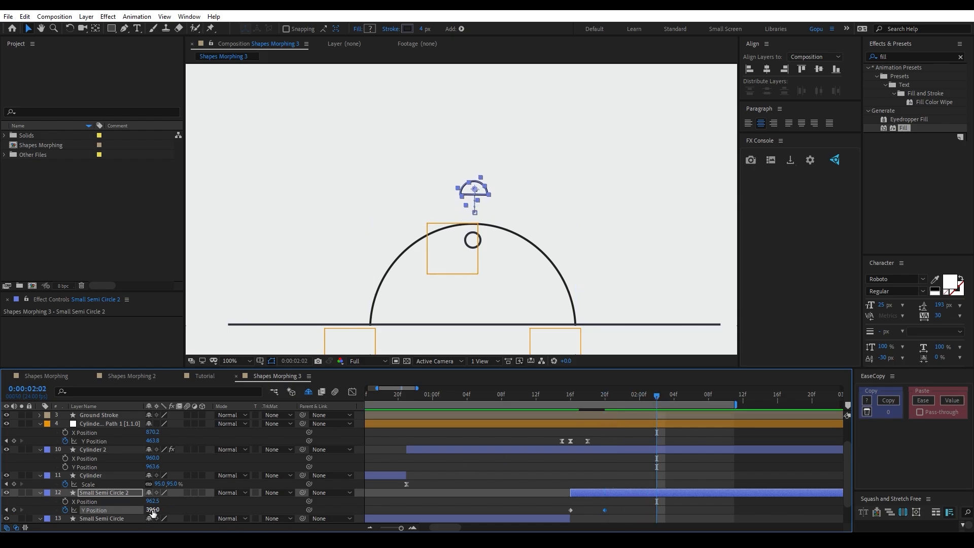
drag(152, 509, 294, 503)
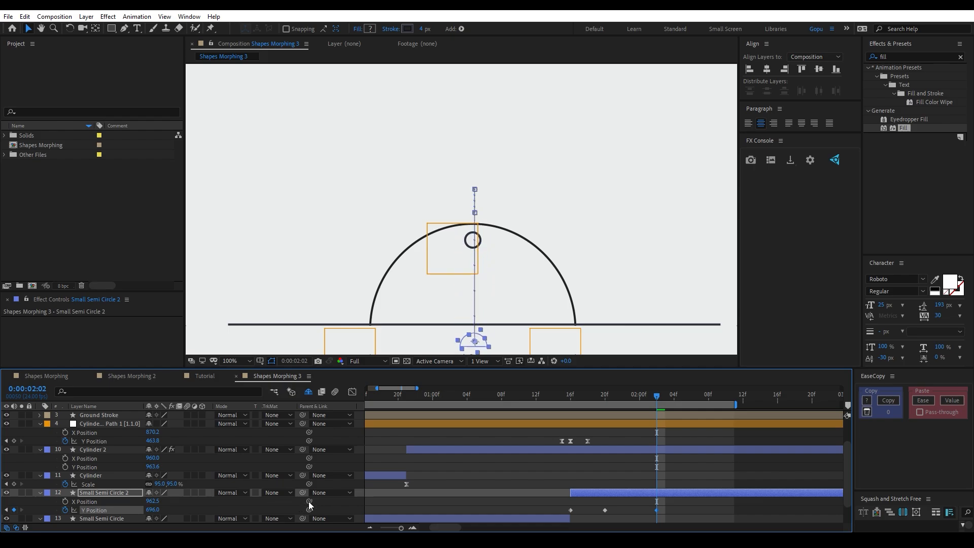
Step: Keyframe Small Semi Circle 2's X Position from 962.5 at 0:00:01:16 to 1250.5 at 0:00:02:02
click(64, 501)
drag(656, 500, 570, 501)
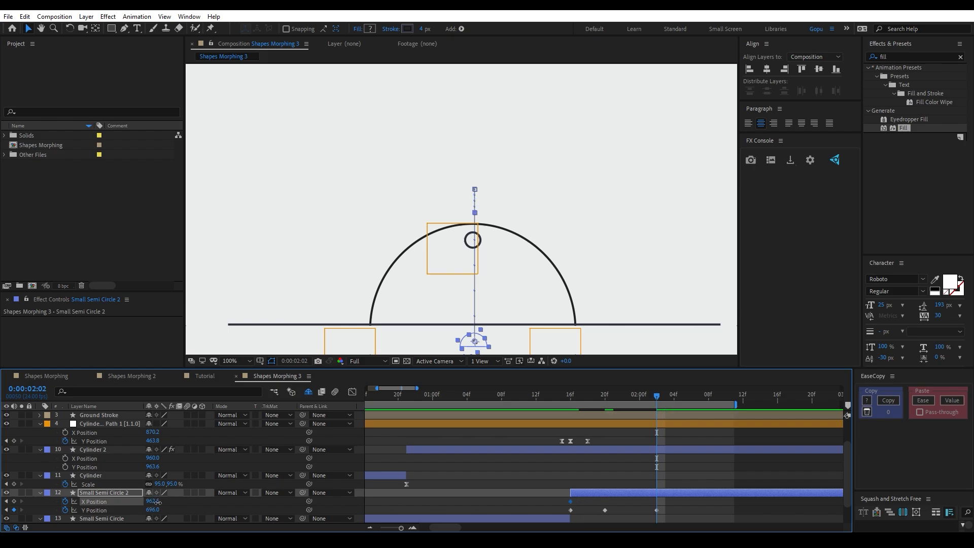
drag(152, 501, 298, 501)
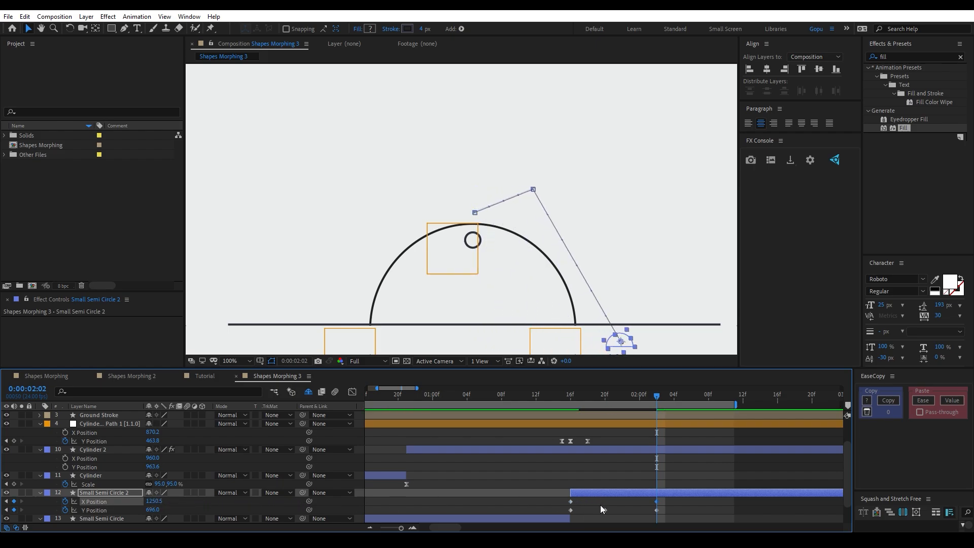
Step: Apply Easy Ease to Small Semi Circle 2's middle Y Position keyframe and save the project
drag(601, 504, 614, 516)
key(F9)
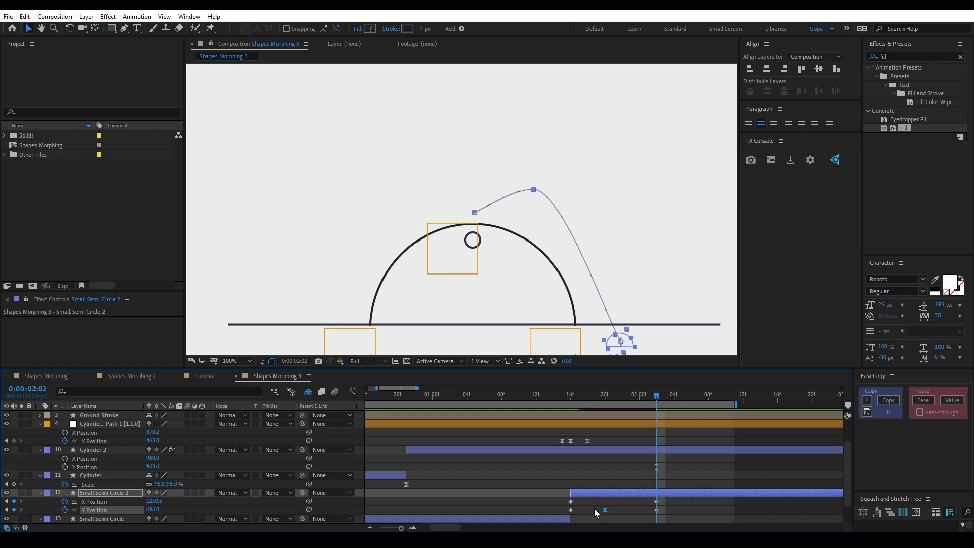
drag(537, 505, 673, 522)
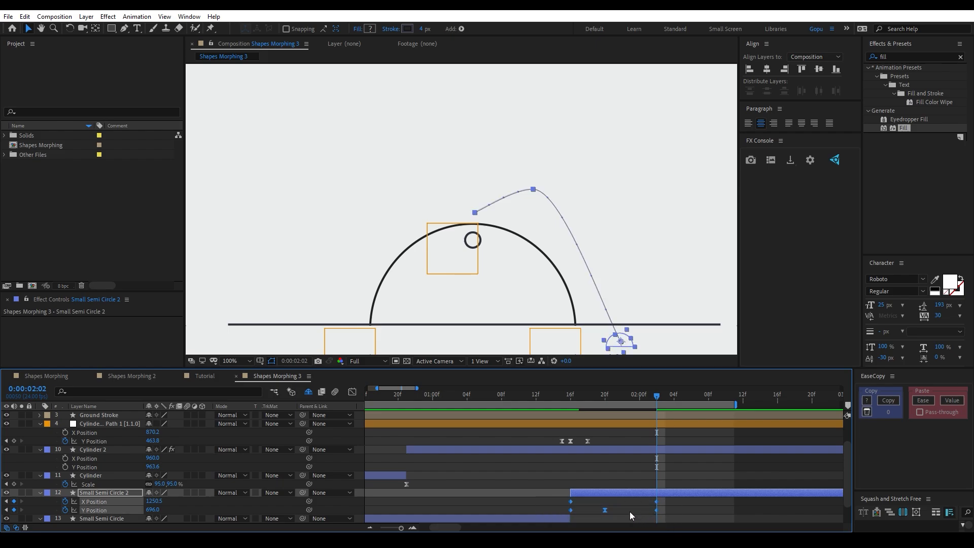
drag(574, 397, 570, 402)
mouse_move(656, 510)
mouse_down()
mouse_move(629, 513)
mouse_move(656, 510)
mouse_up()
click(604, 397)
key(ctrl+s)
drag(604, 397, 570, 408)
Step: Shift the peak of Small Semi Circle 2's motion path closer to its start at 0:00:01:19 and adjust its curve in the Graph Editor
click(596, 398)
drag(518, 189, 509, 187)
key(shift+F3)
drag(616, 485, 577, 484)
key(shift+F3)
Step: Play back and scrub the semicircle's flight from 0:00:01:16 to check the arc
click(570, 398)
key(space)
key(space)
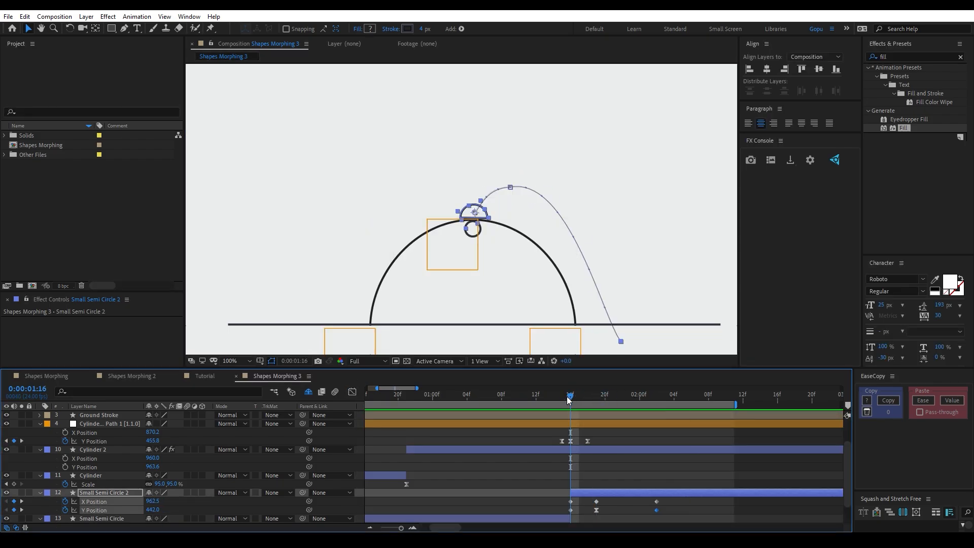
drag(570, 399, 601, 404)
click(656, 510)
key(F9)
key(ctrl+z)
Step: Apply Easy Ease to the final X Position keyframe and shift the middle and final position keyframes one frame later
click(656, 501)
key(F9)
drag(596, 510, 665, 510)
click(555, 397)
Step: Keyframe Small Semi Circle 2's Rotation from -25.0° at 0:00:01:16 to 71.0° at 0:00:02:03
click(119, 493)
key(shift+r)
click(65, 519)
drag(573, 398, 665, 398)
Step: Check the semicircle's curves in the Graph Editor and apply Easy Ease to its Rotation keyframes
key(shift+F3)
right_click(504, 455)
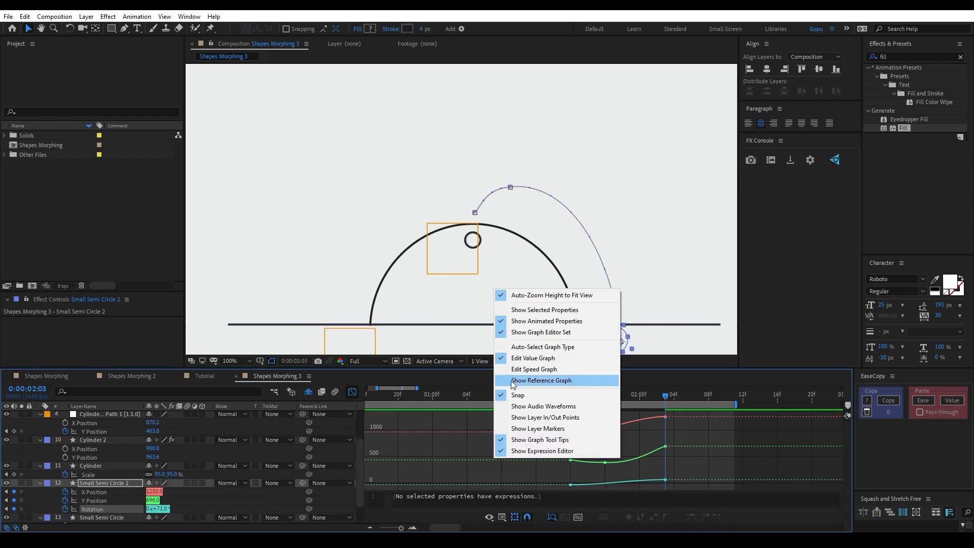
key(shift+F3)
click(548, 399)
key(F9)
Step: Slow the semicircle's flight by moving its final keyframes to 0:00:02:06 and its middle position keyframes to 0:00:01:22
key(space)
drag(625, 500, 712, 501)
drag(652, 501, 643, 500)
key(space)
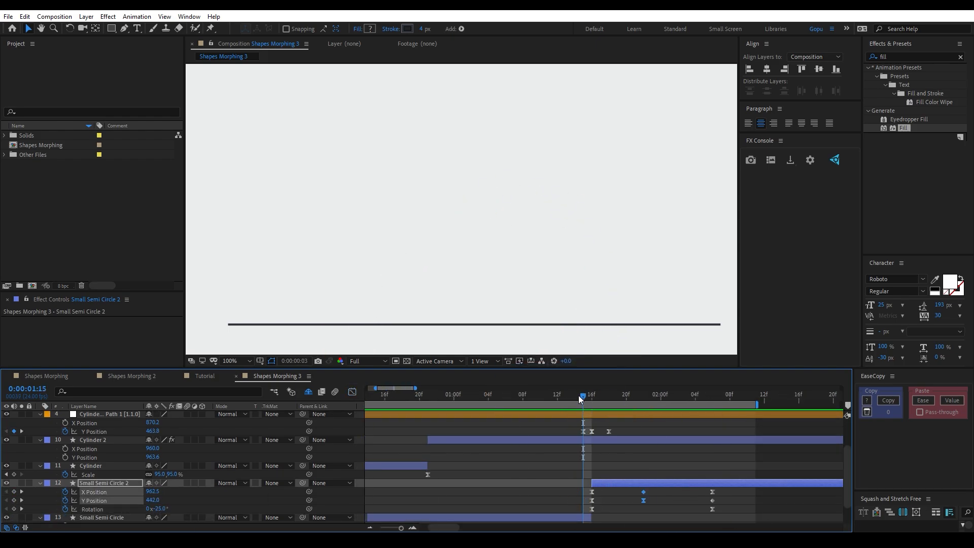
Step: Try the middle X Position keyframe at 0:00:01:21 and play back the semicircle's flight from 0:00:01:13
click(566, 396)
click(591, 492)
drag(565, 397, 643, 397)
click(643, 492)
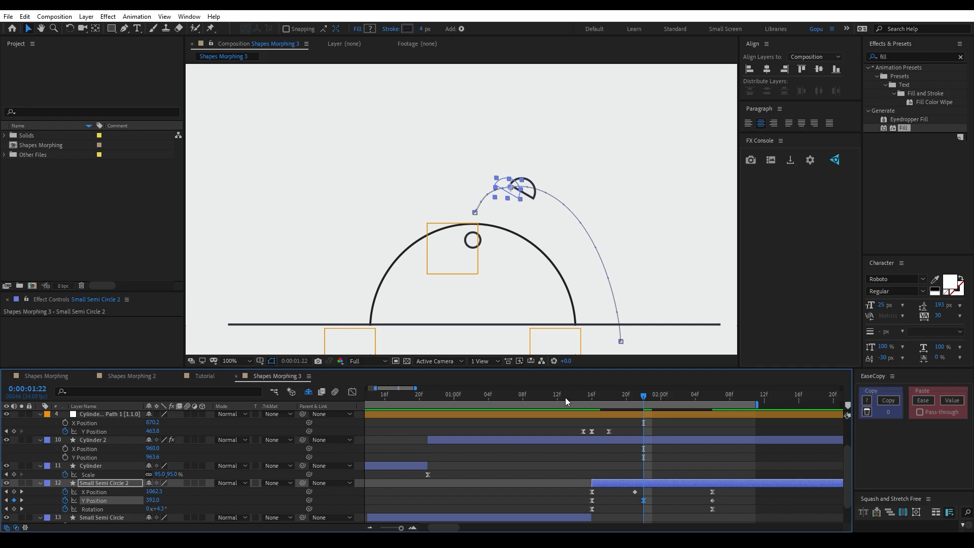
click(566, 397)
key(space)
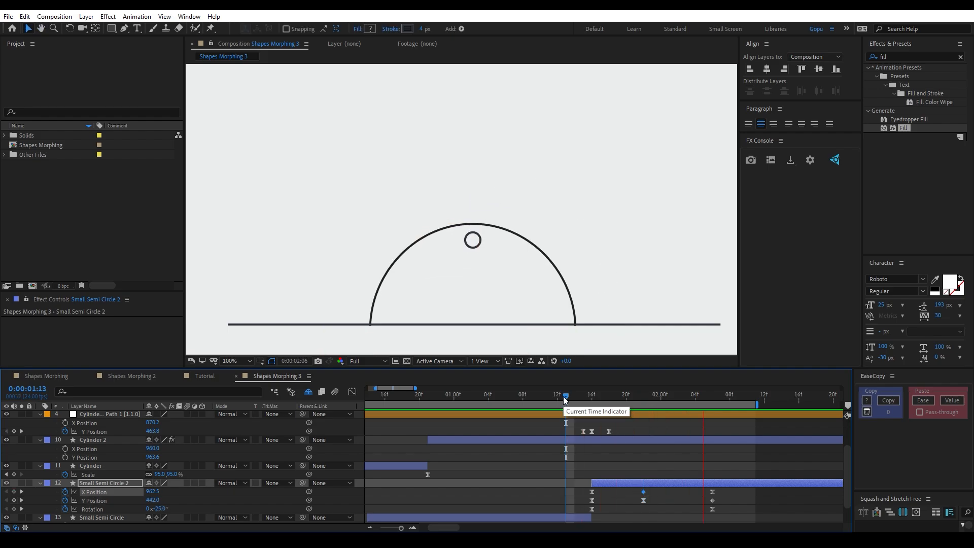
Step: Play the whole animation with the composition fitted to the viewer and extend the work area's end to about 0:00:04:19
key(space)
scroll(491, 425, down, 4)
key(space)
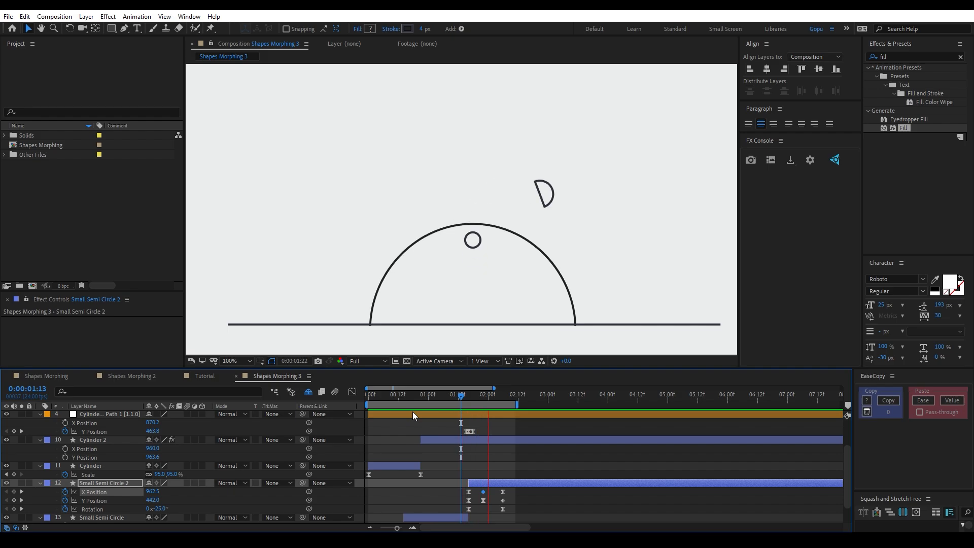
click(237, 360)
click(244, 279)
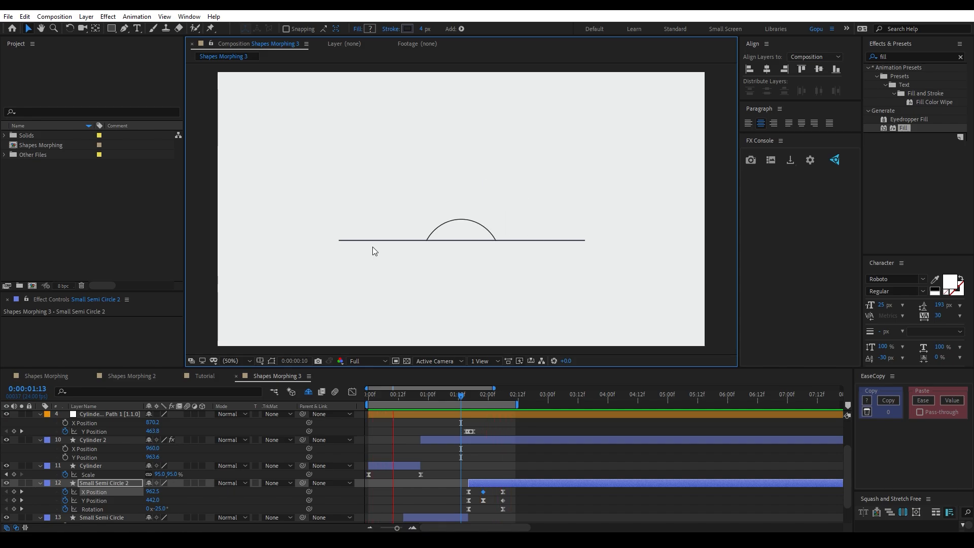
drag(517, 405, 656, 405)
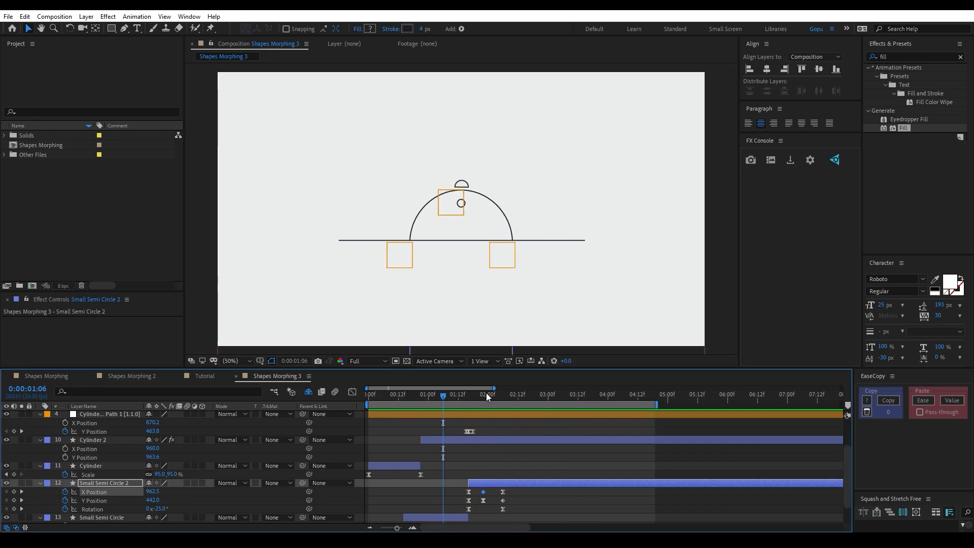
drag(489, 393, 559, 394)
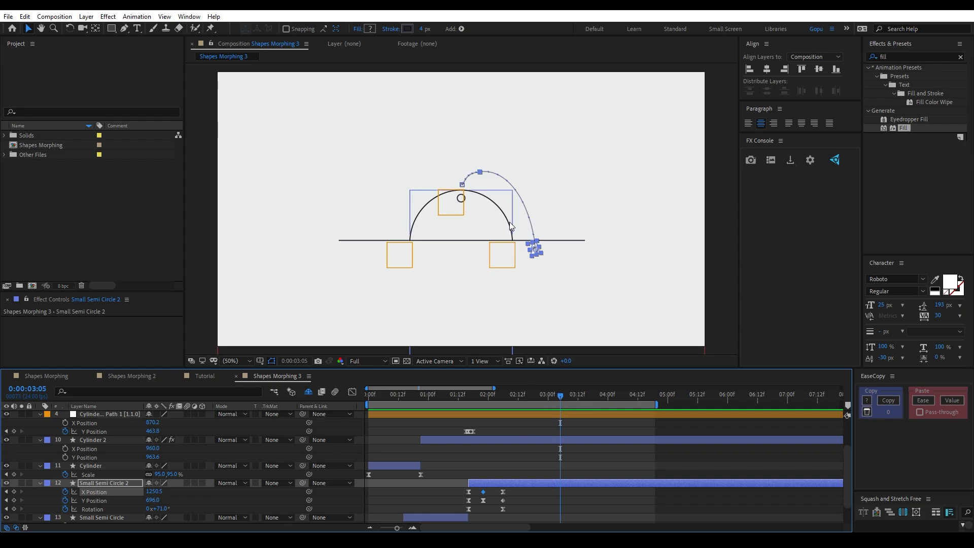
Step: Duplicate the Cylinder layer, place the copy above Cylinder 2 and shift it to start at about 0:00:02:19
click(91, 466)
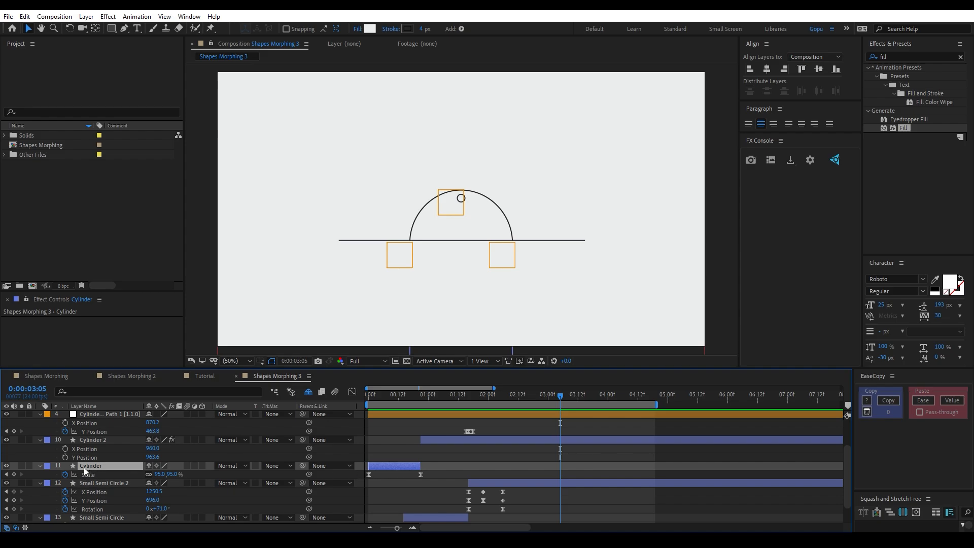
key(ctrl+d)
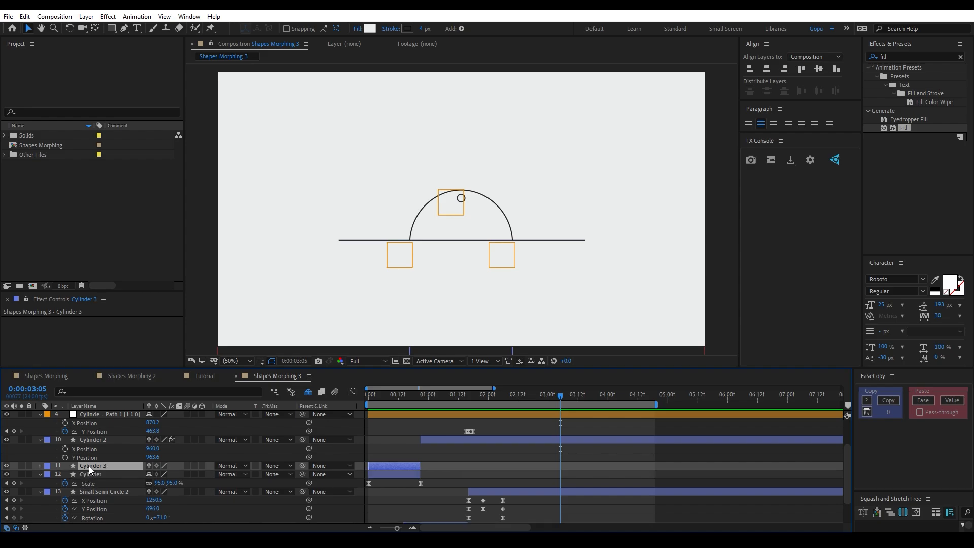
drag(89, 467, 94, 436)
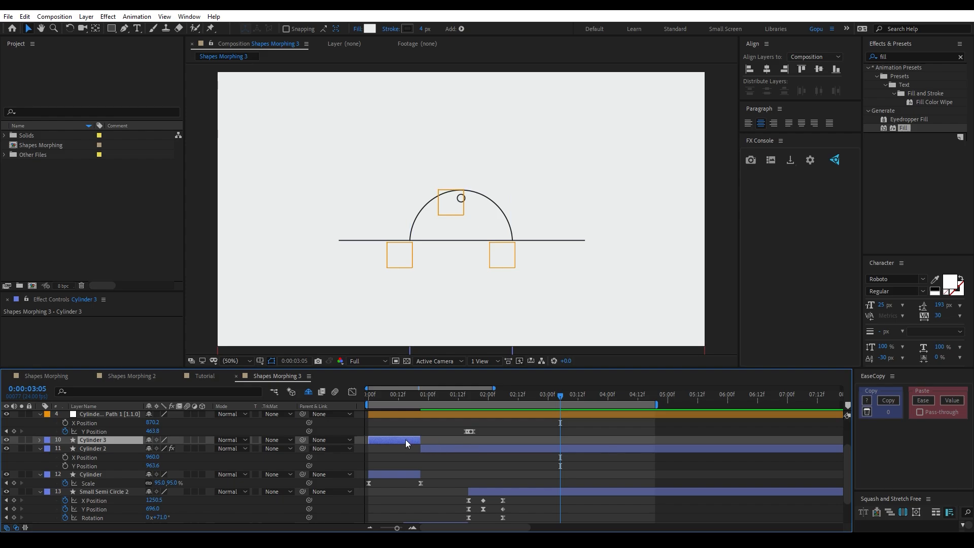
drag(405, 439, 572, 439)
Step: Trim the end of the Cylinder 2 layer to 0:00:02:06
click(524, 448)
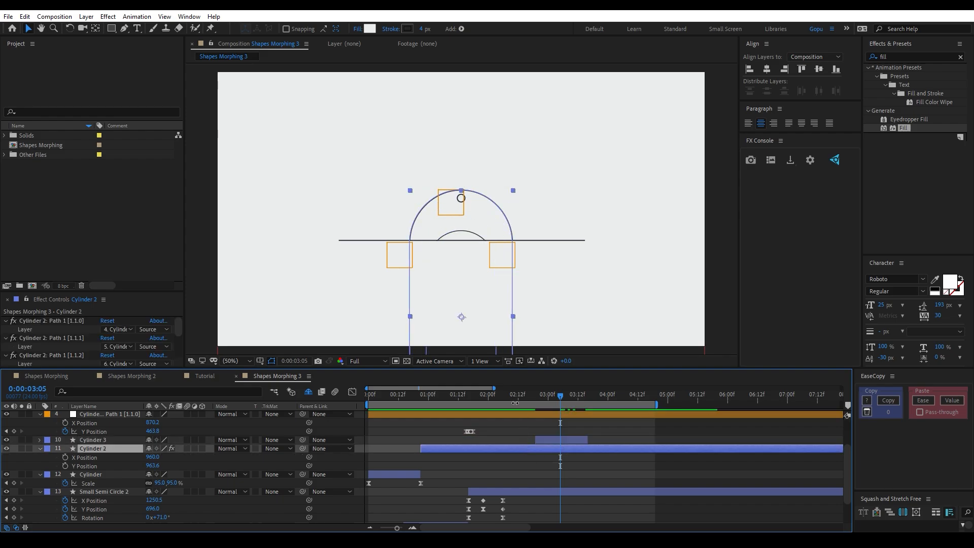
drag(512, 397, 509, 402)
key(alt+bracketright)
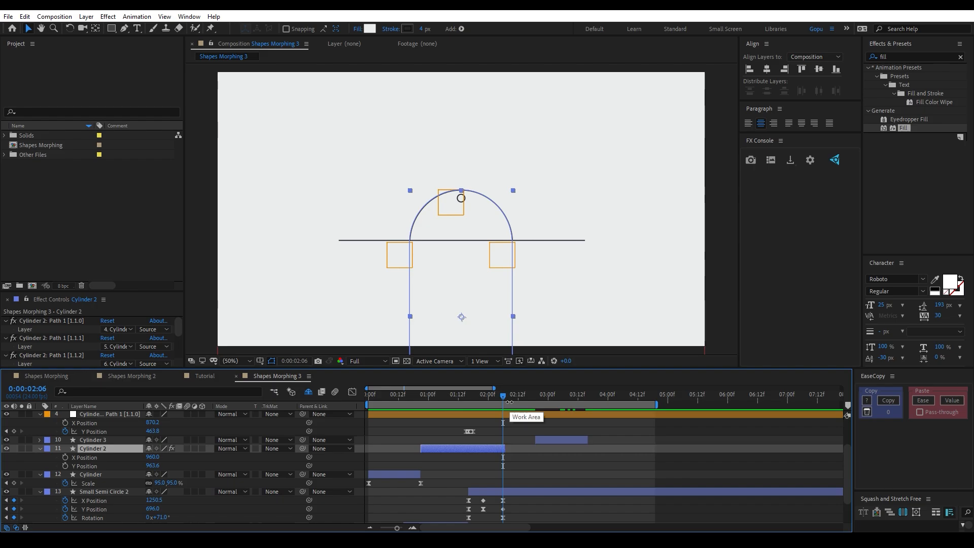
Step: Shift the Cylinder 3 layer to start at 0:00:02:07 and keyframe its Y Position and Scale at that start
drag(543, 439, 513, 441)
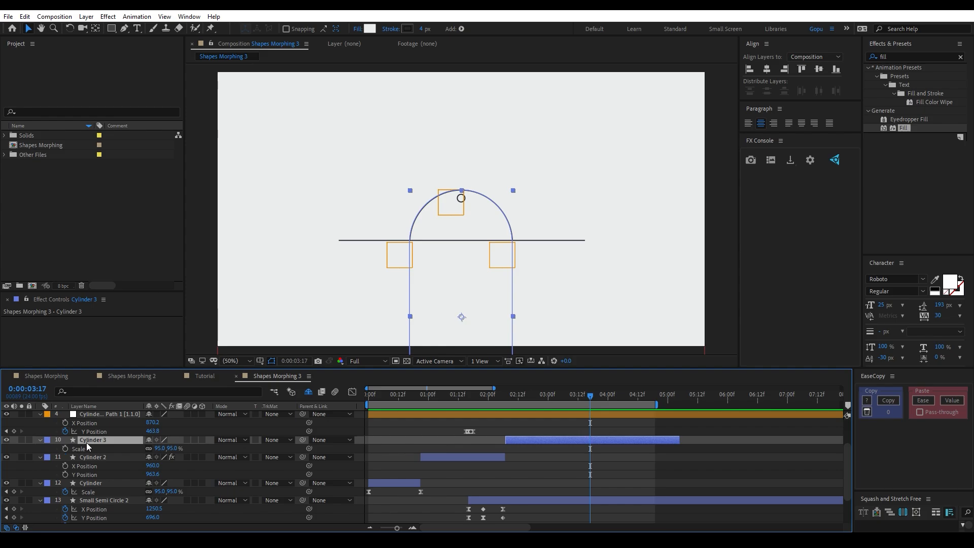
key(shift+p)
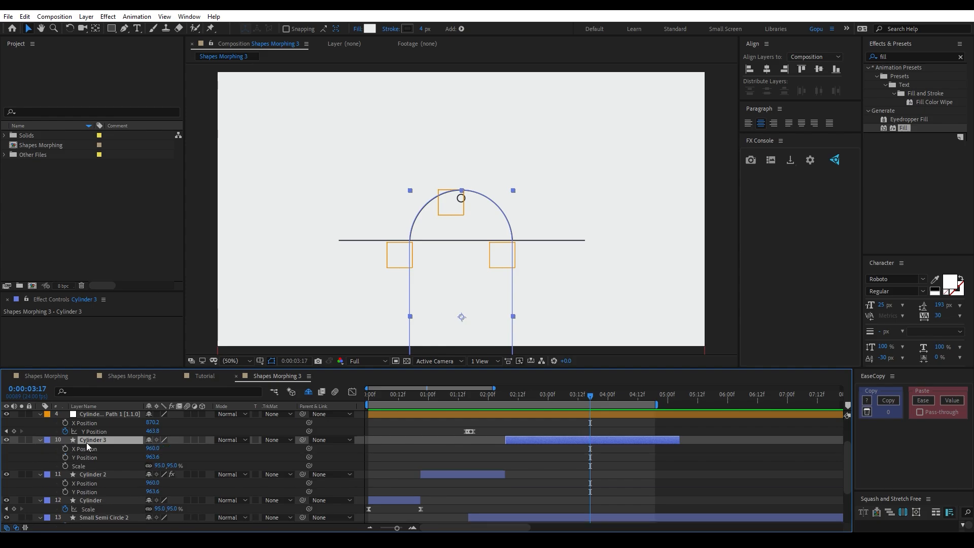
click(65, 466)
click(66, 457)
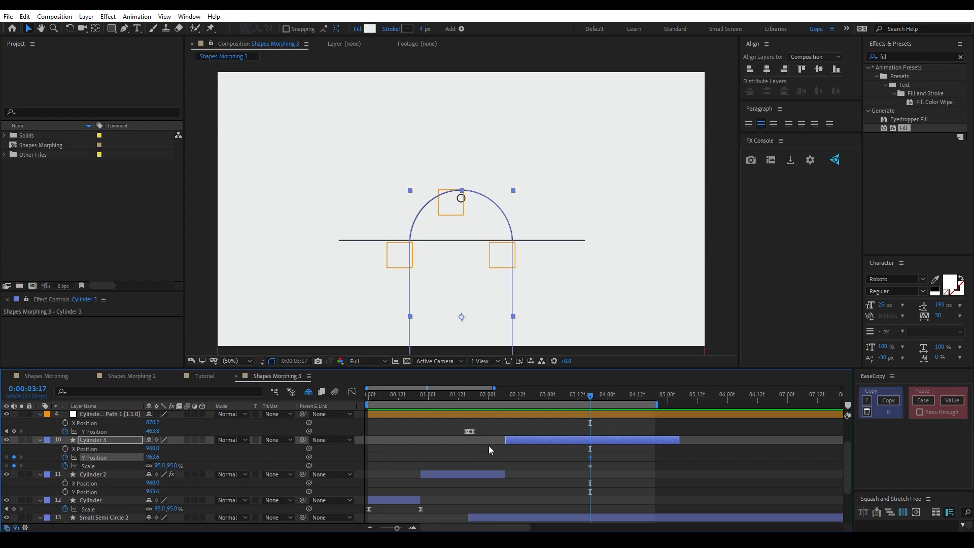
drag(580, 452, 510, 464)
Step: At 0:00:03:09, set Cylinder 3's Scale to 47% and its Y Position to 579.6
drag(576, 396, 570, 397)
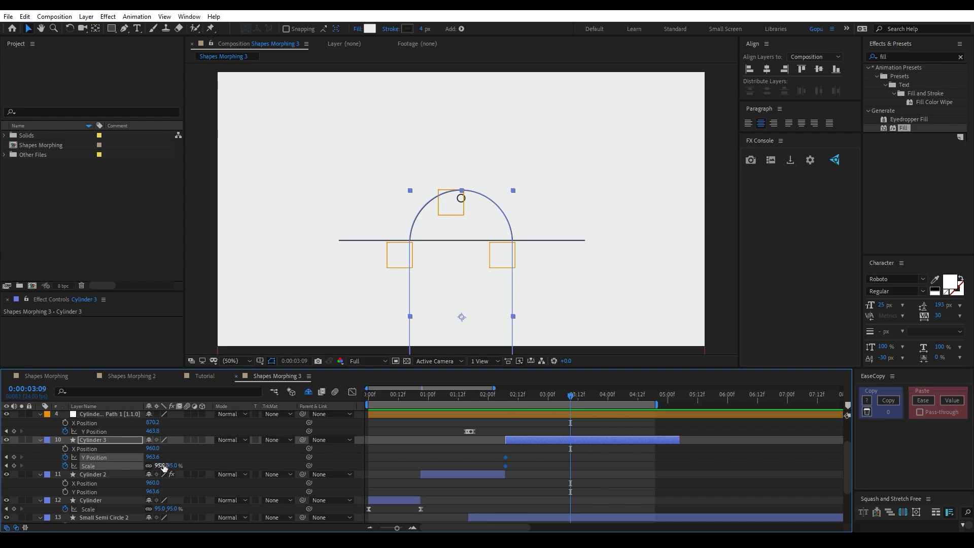
click(172, 466)
text(47)
key(Return)
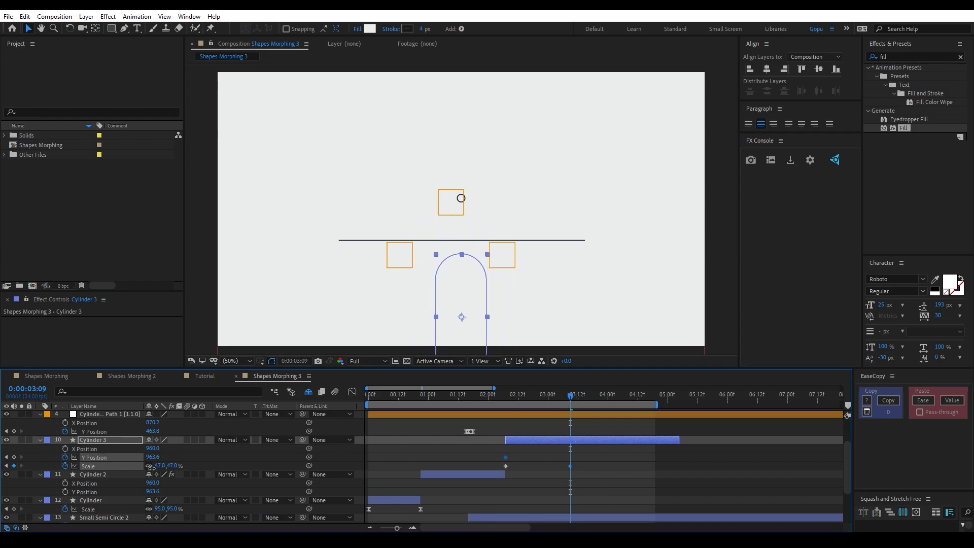
drag(152, 457, 2, 460)
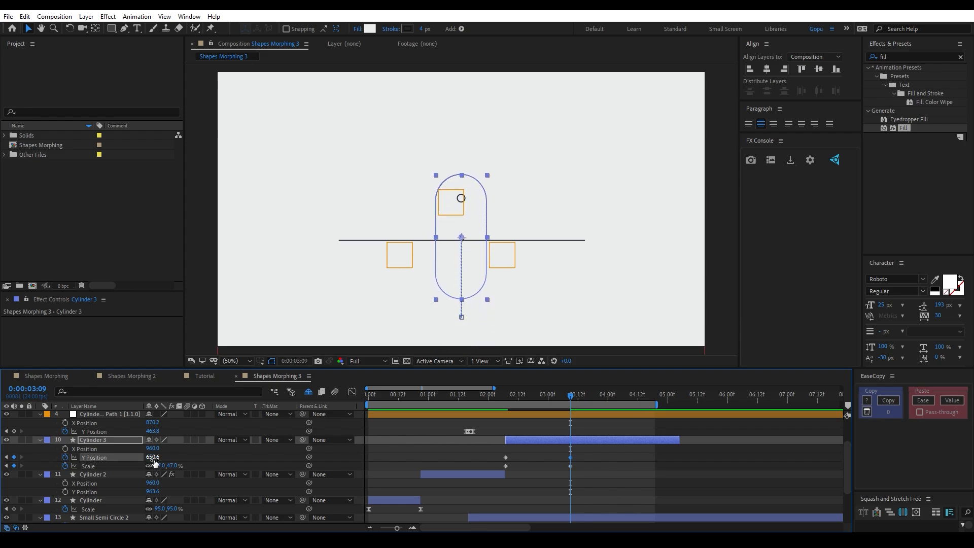
drag(133, 460, 504, 463)
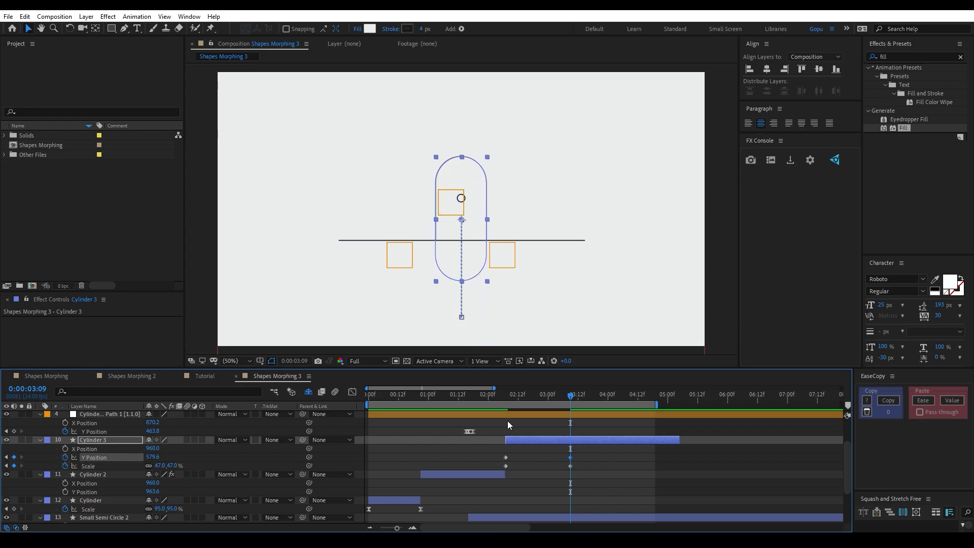
click(478, 453)
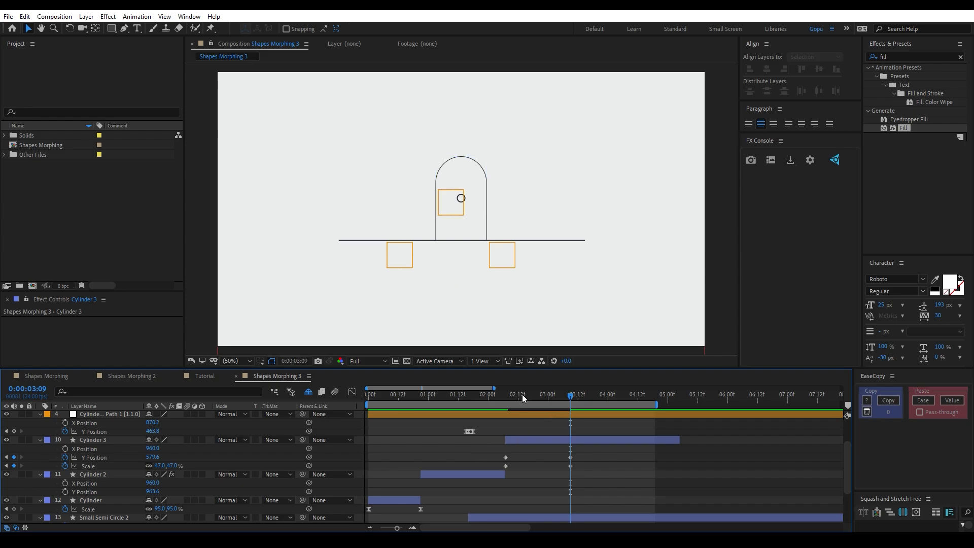
Step: Find Cylinder 3's Stroke Width, keyframe it at 0:00:02:07 and show only the layer's keyframed properties
drag(522, 394, 510, 397)
click(111, 439)
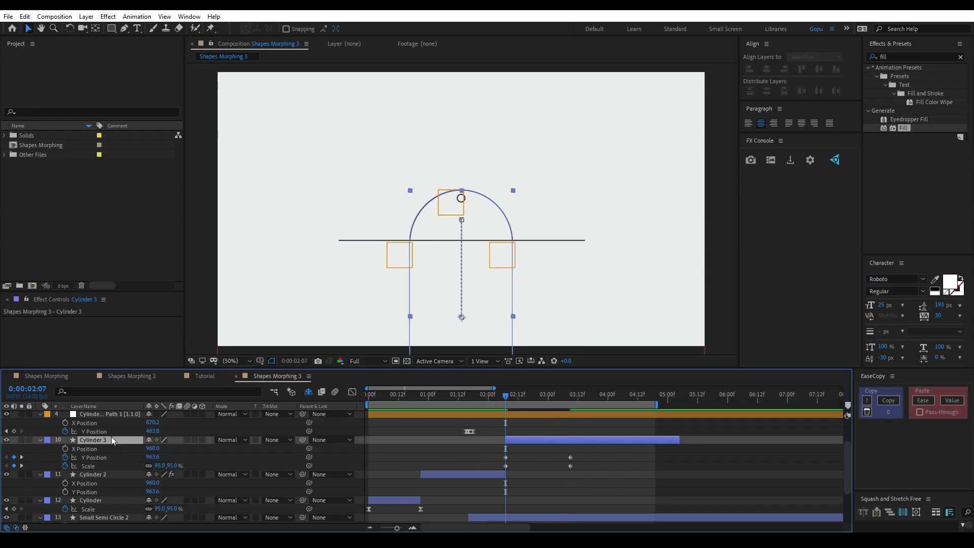
click(94, 391)
text(strok)
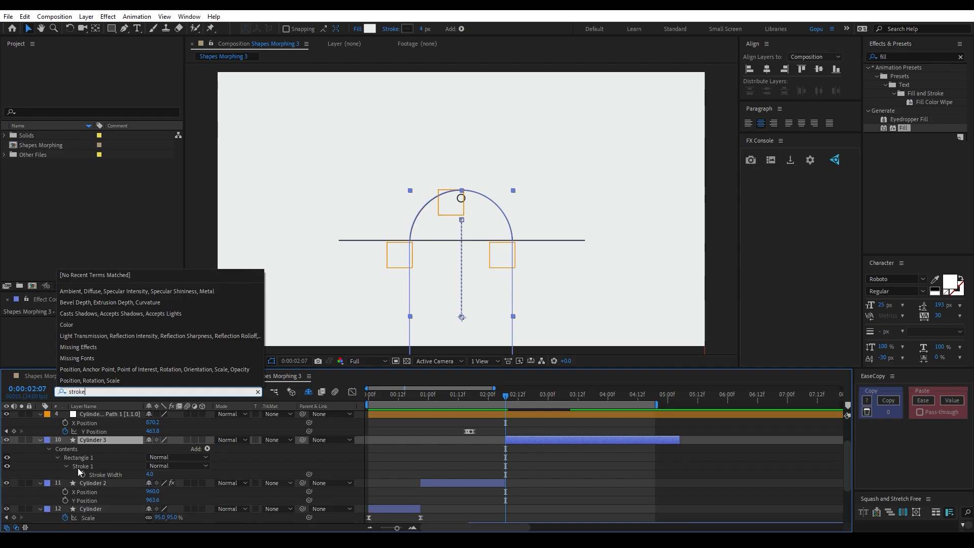
text(e)
click(81, 473)
click(81, 473)
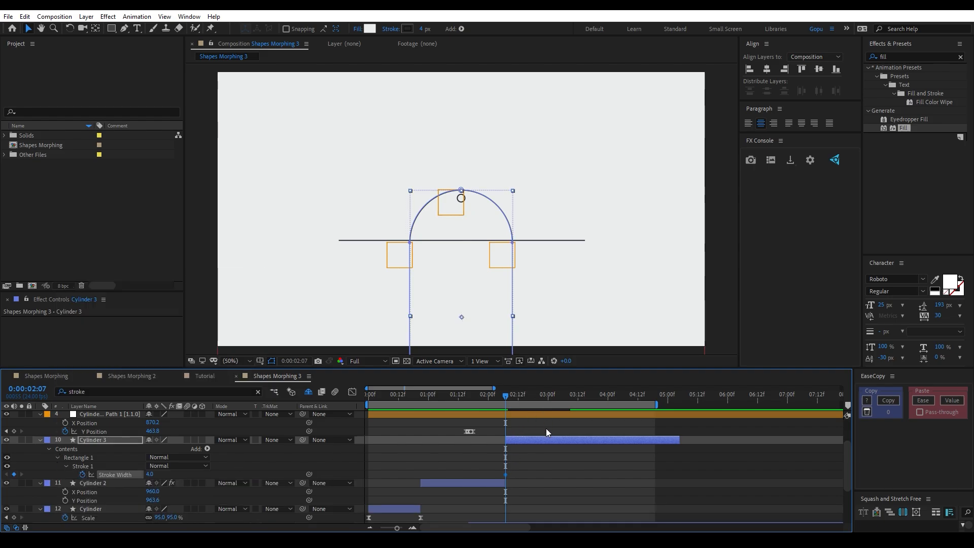
key(u)
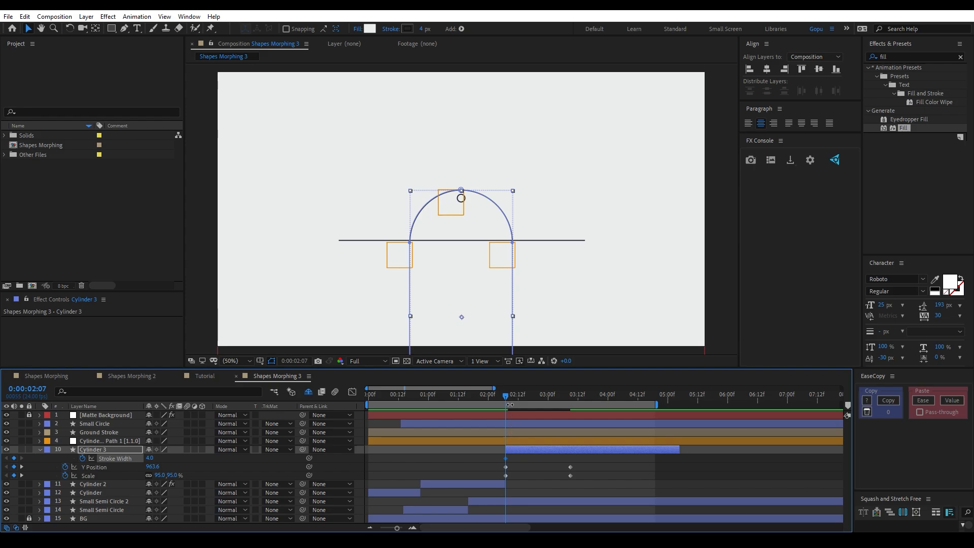
Step: At 0:00:03:09, try a Stroke Width of 6 on Cylinder 3, scrub through the morph and set the width to 7
drag(506, 398, 570, 400)
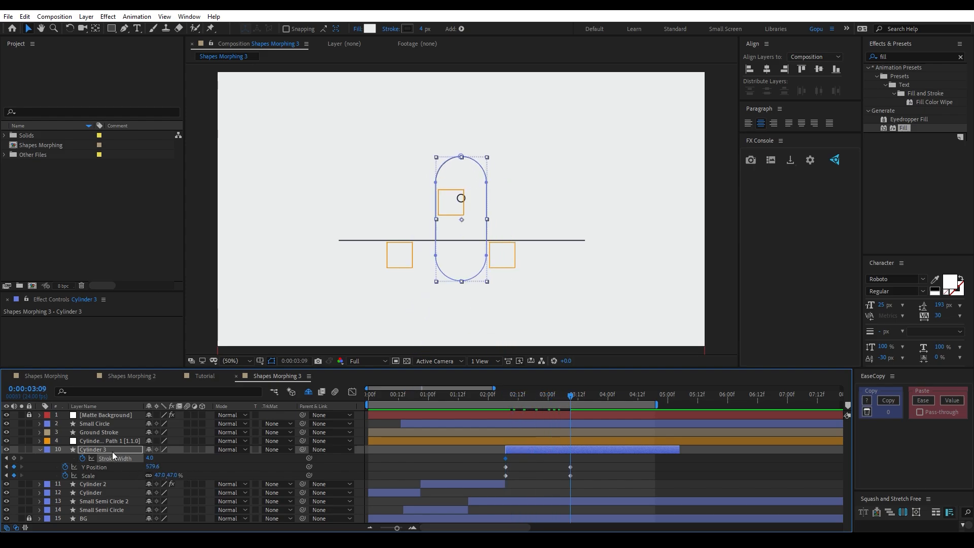
text(6)
key(Return)
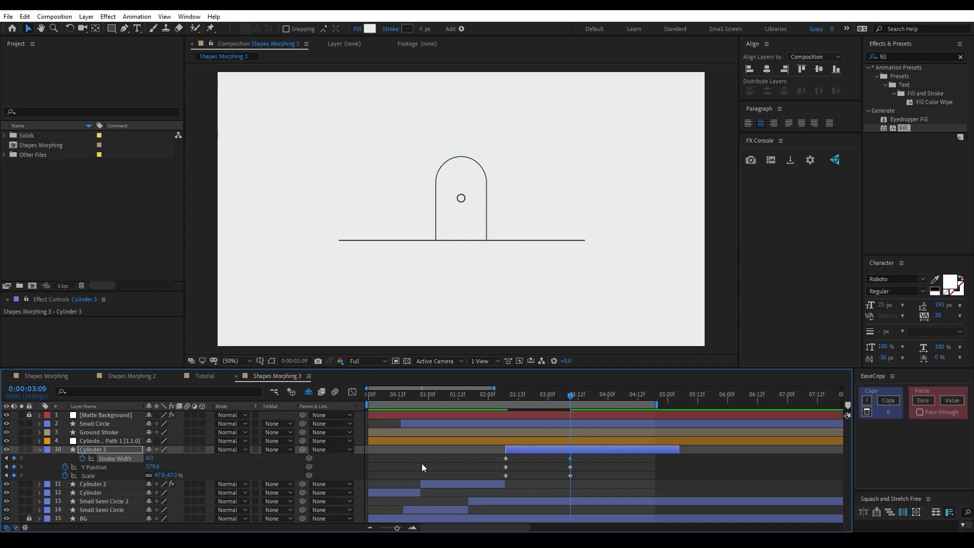
click(499, 397)
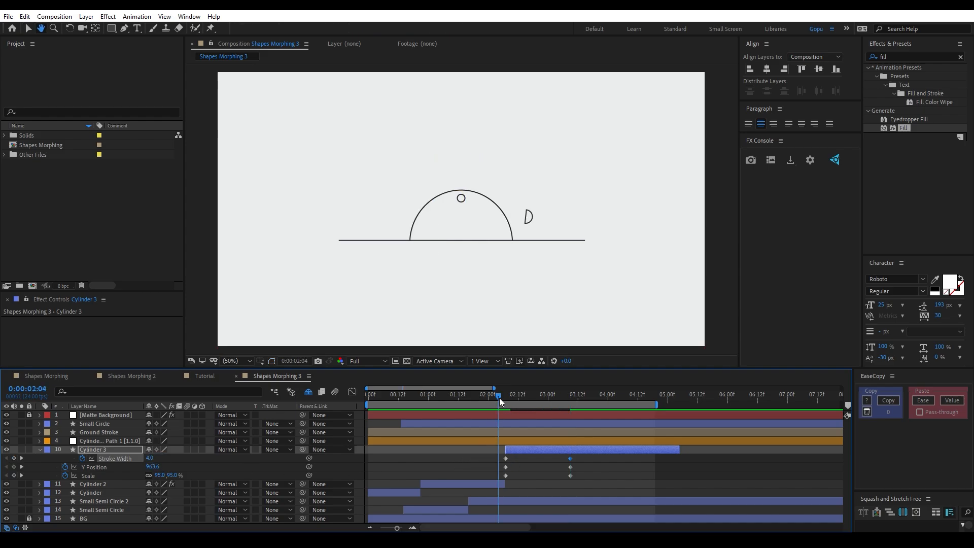
drag(499, 398, 574, 403)
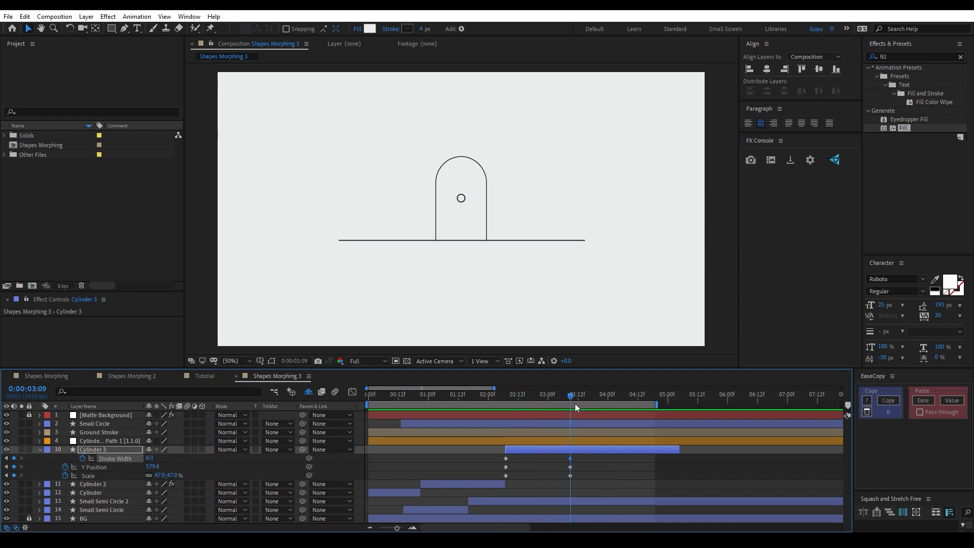
click(151, 458)
text(7)
key(Return)
Step: Easy-ease all of Cylinder 3's keyframes, sharpen their speed curves toward a central peak and play back from 0:00:02:02
drag(491, 463, 577, 475)
key(F9)
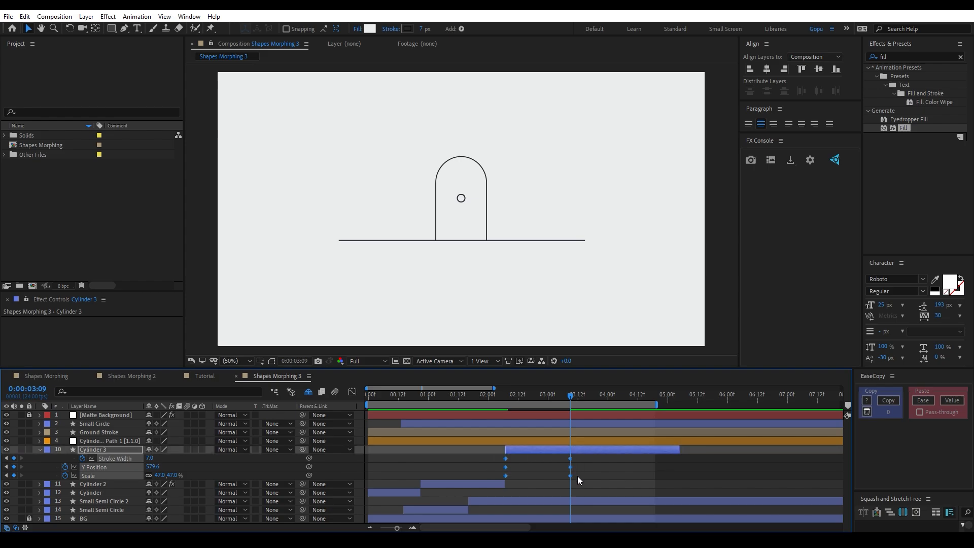
click(349, 391)
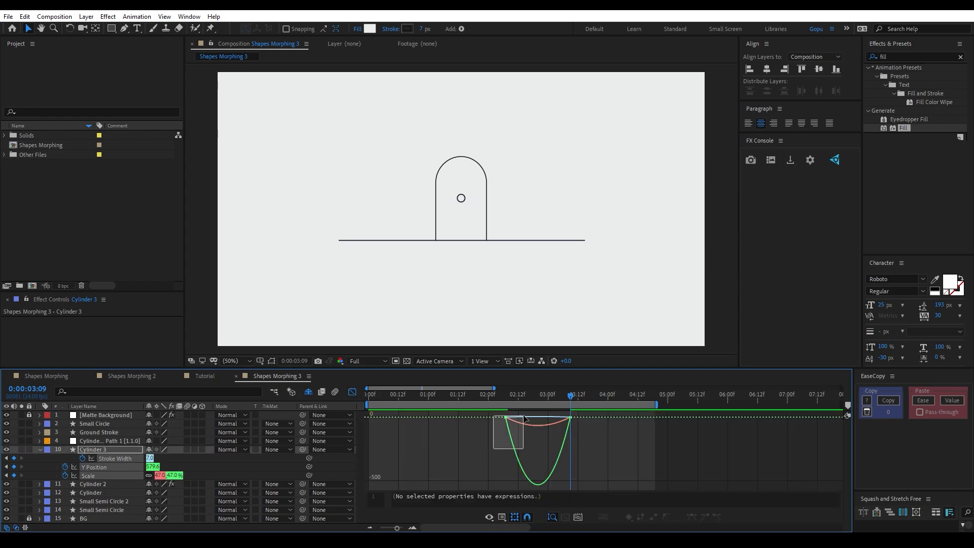
drag(523, 415, 547, 419)
drag(596, 452, 547, 420)
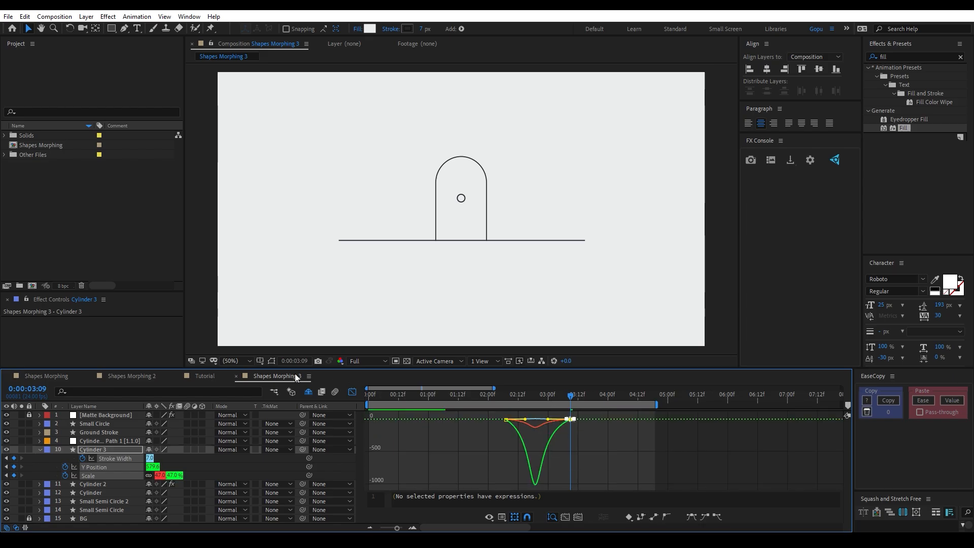
click(352, 392)
click(493, 394)
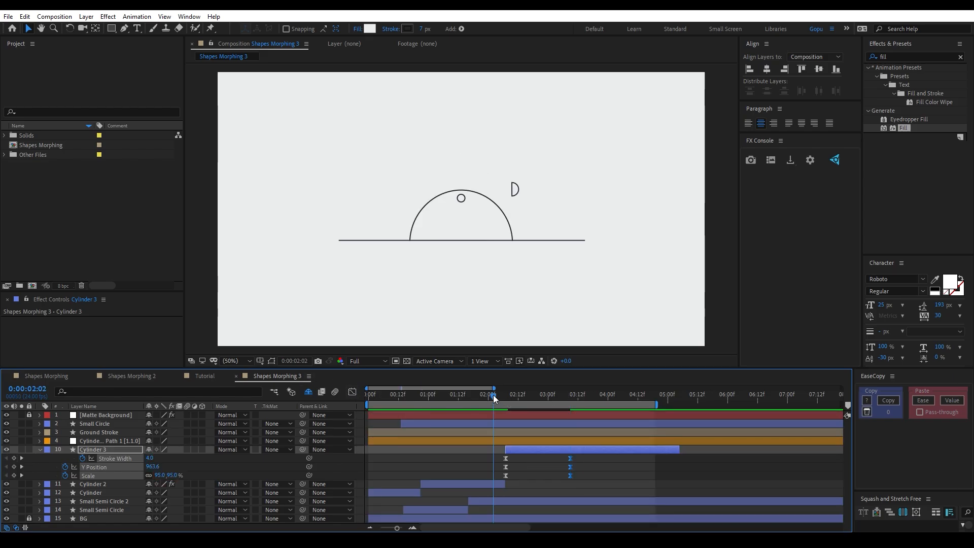
key(space)
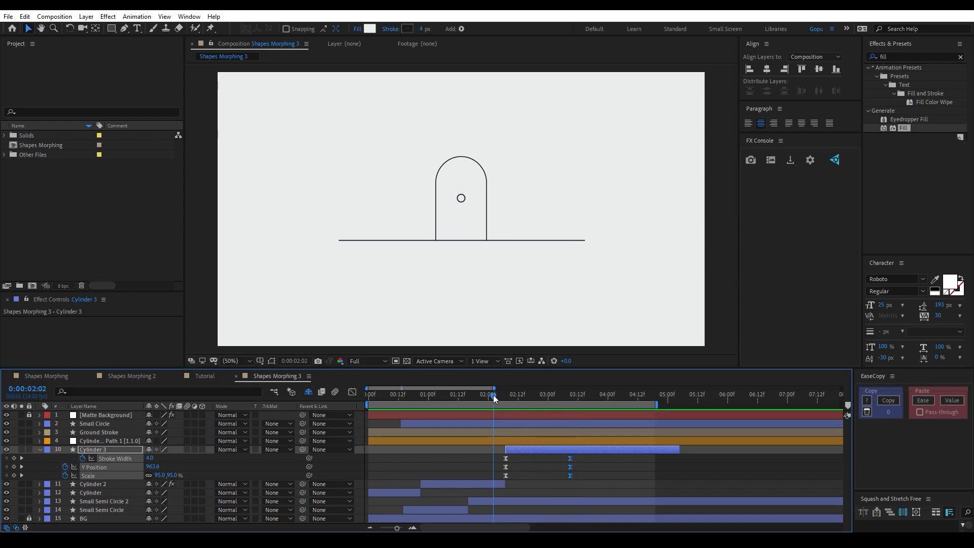
Step: Move Cylinder 3's ending keyframes to 0:00:03:00 and replay the morph from 0:00:01:15, 0:00:01:22 and 0:00:01:21
mouse_move(537, 454)
mouse_down()
mouse_move(576, 481)
mouse_move(547, 458)
mouse_up()
click(481, 397)
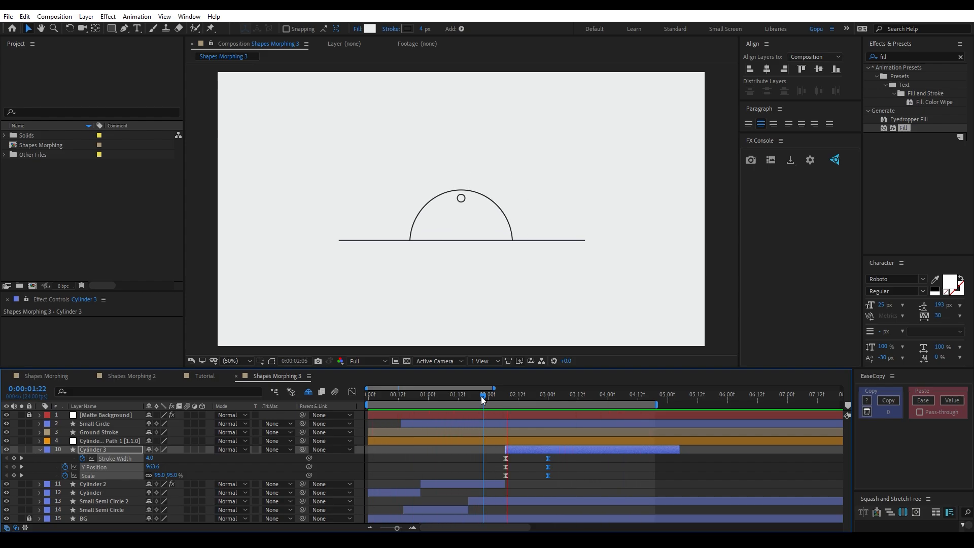
drag(481, 397, 479, 399)
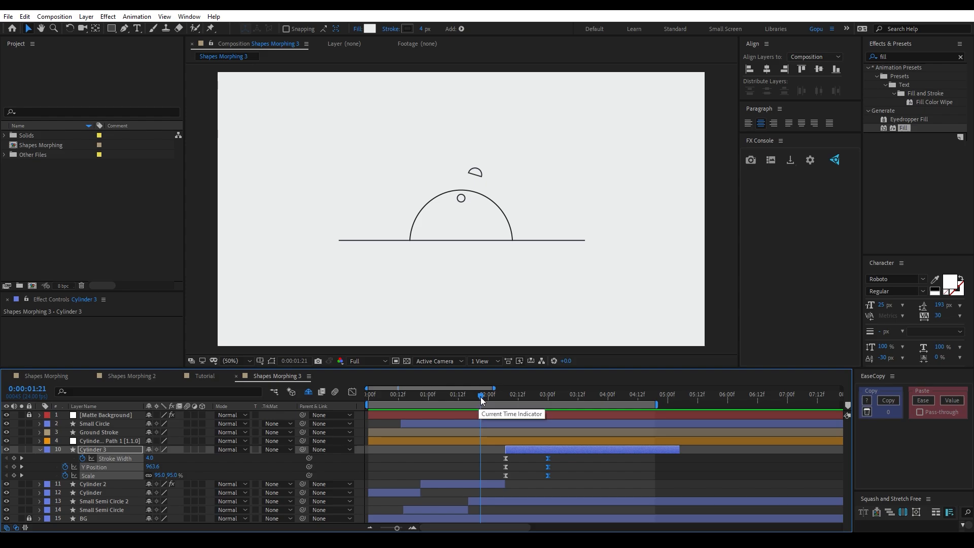
drag(480, 396, 467, 400)
key(space)
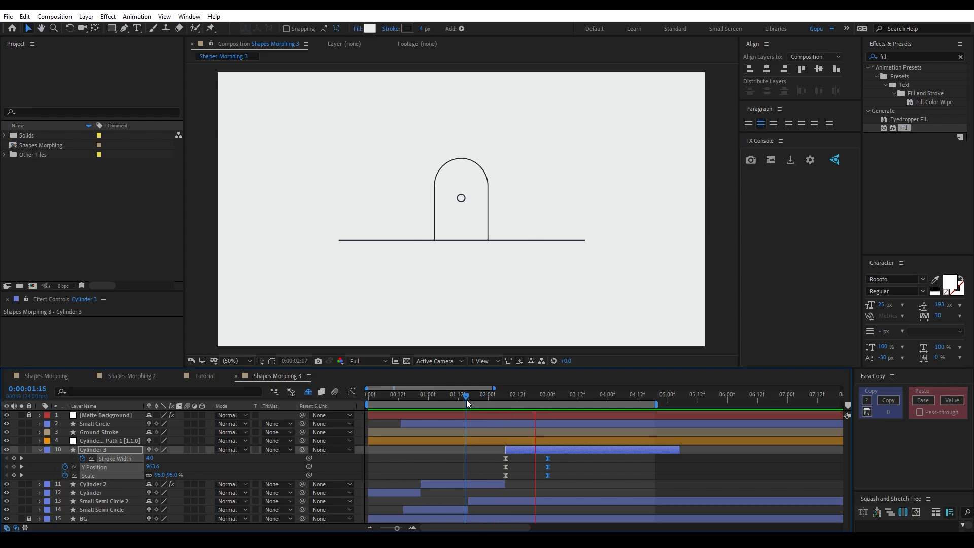
drag(481, 395, 476, 398)
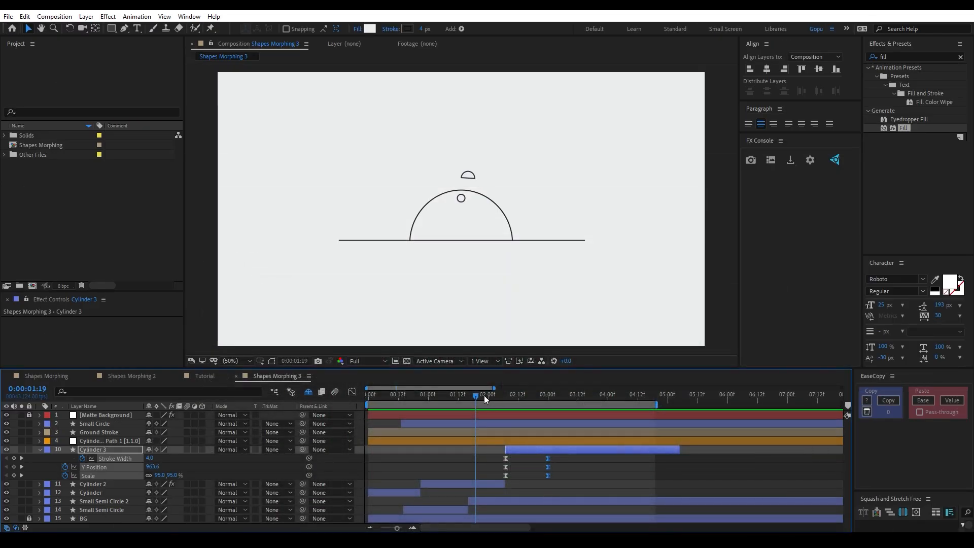
click(484, 394)
key(space)
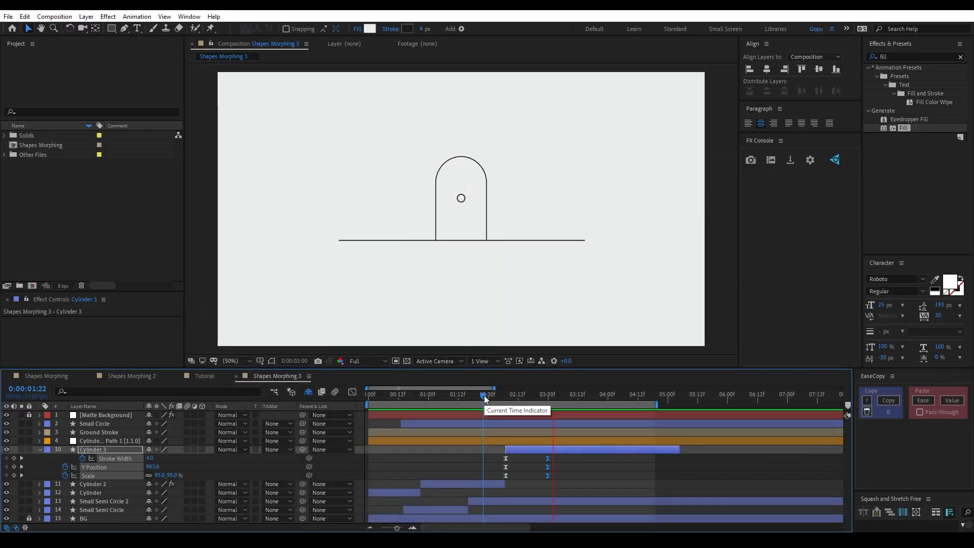
mouse_move(483, 395)
mouse_down()
mouse_move(566, 397)
mouse_move(481, 406)
mouse_up()
key(space)
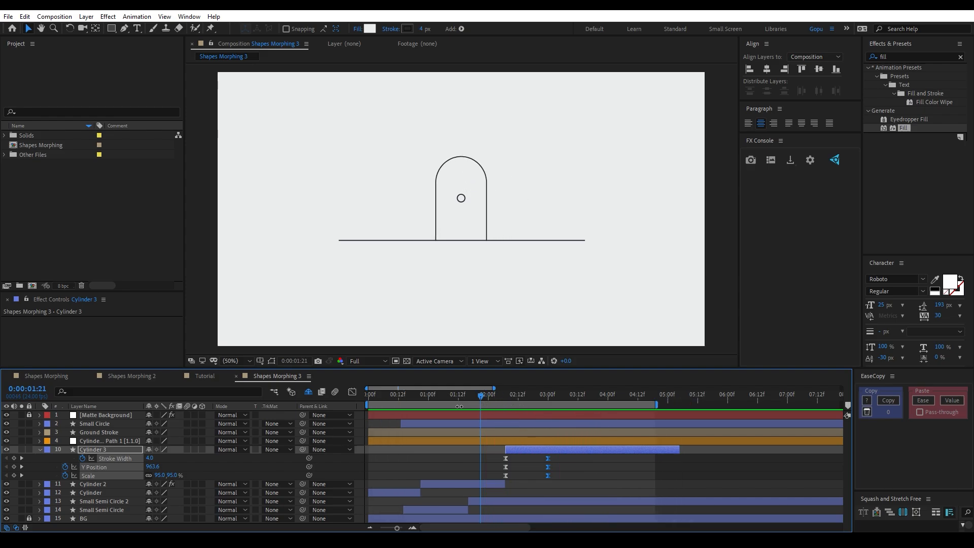
key(space)
Step: Set Cylinder 3's Stroke Width to 8 at 0:00:03:00 and play back from 0:00:02:05
click(546, 397)
click(540, 454)
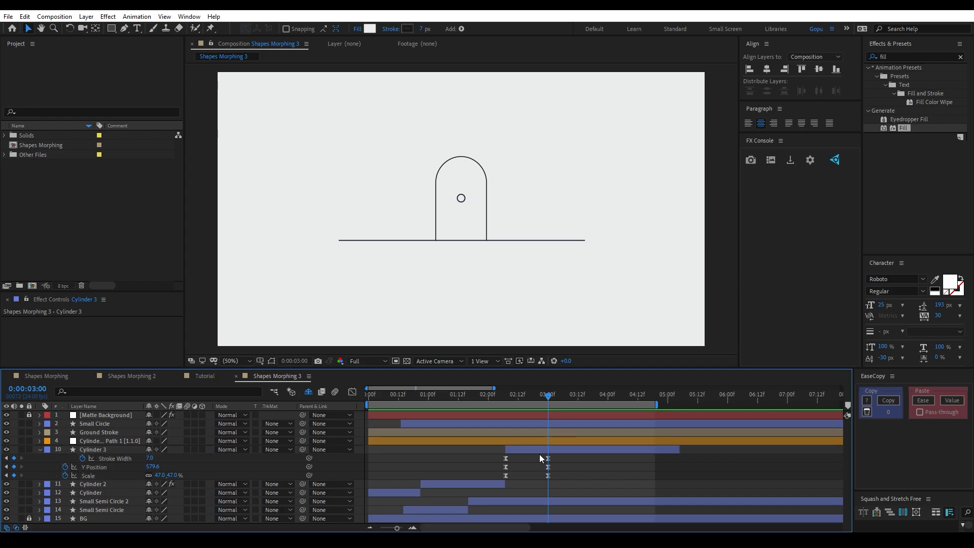
click(150, 458)
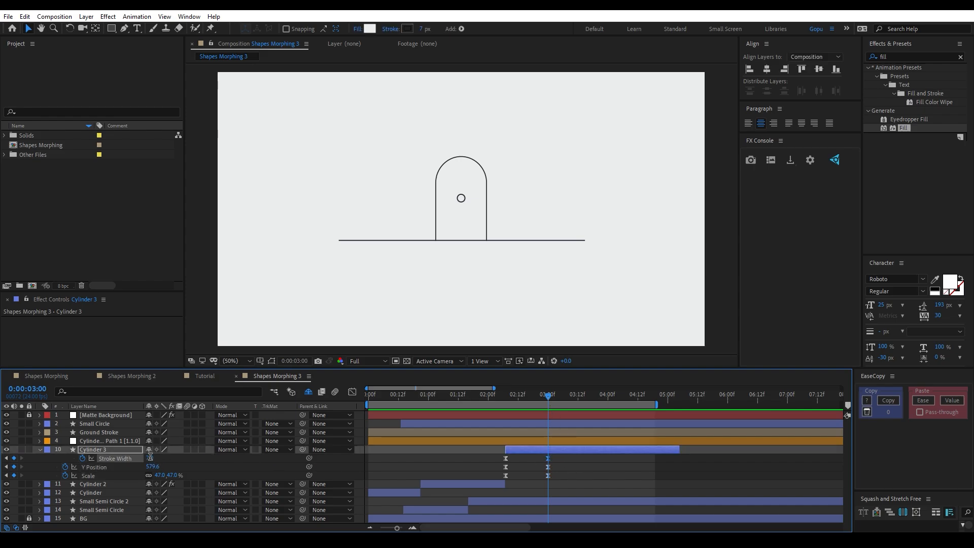
text(8)
key(Return)
click(500, 398)
key(space)
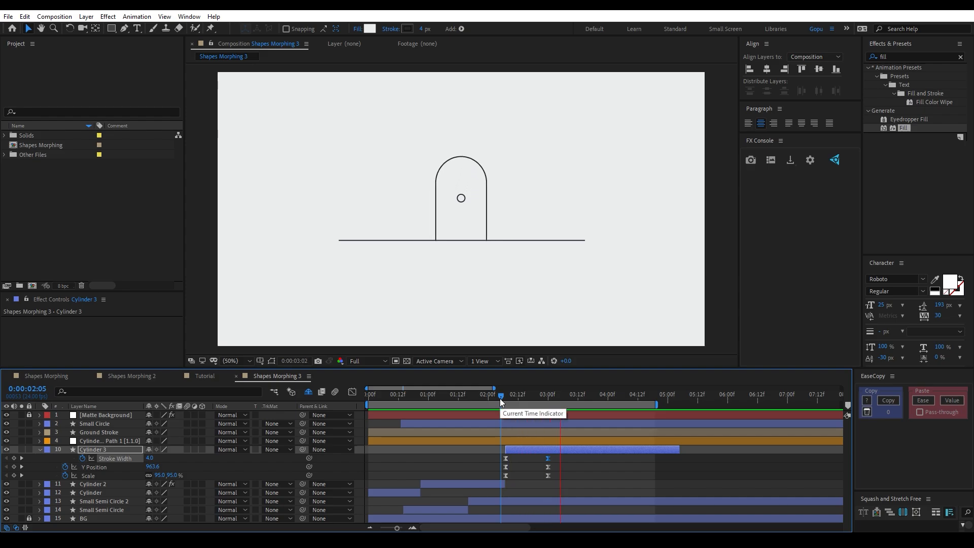
Step: Move Cylinder 3's ending keyframes to about 0:00:02:23 and preview the faster morph
drag(500, 398, 473, 399)
mouse_move(531, 457)
mouse_down()
mouse_move(552, 478)
mouse_move(538, 462)
mouse_up()
key(space)
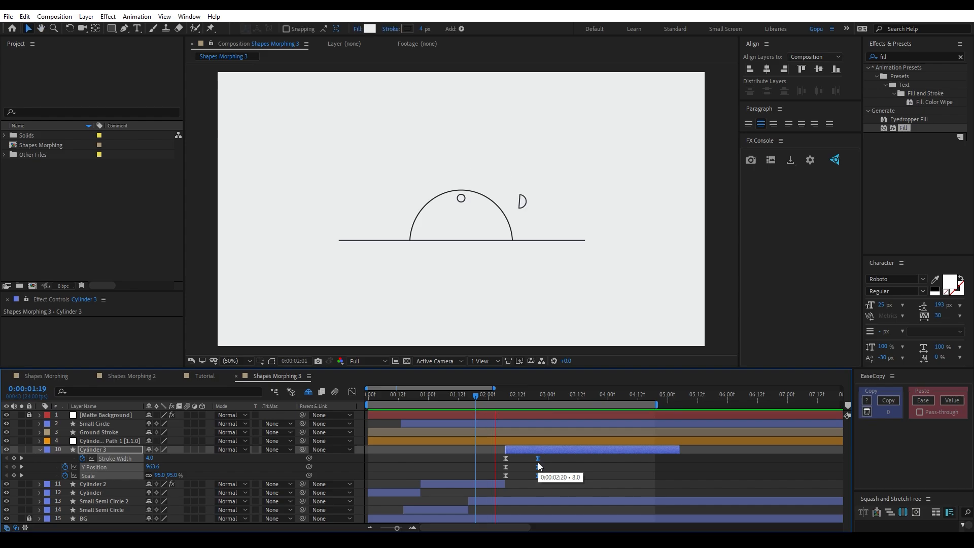
key(equal)
drag(441, 395, 573, 410)
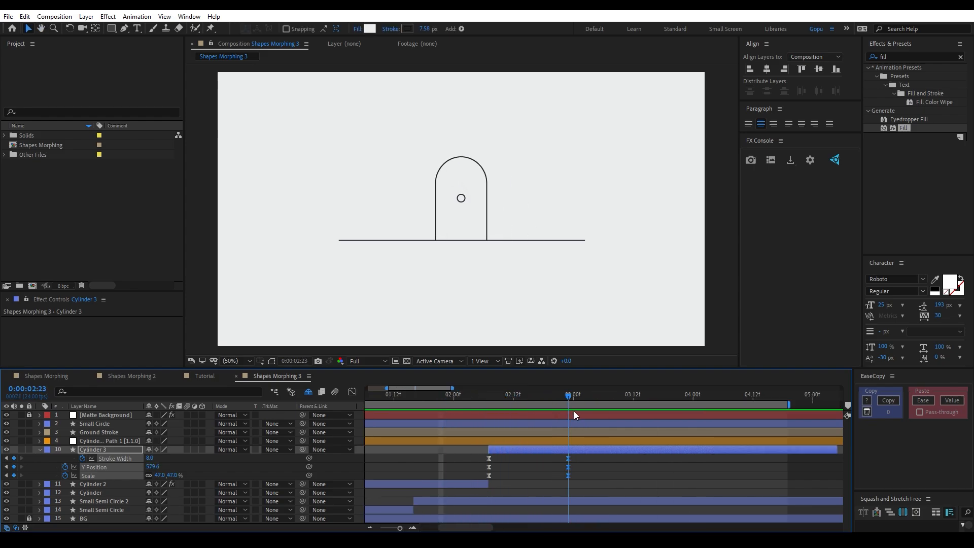
Step: Collapse Cylinder 3's properties, select Small Semi Circle 2 and scrub back to 0:00:01:21 to review the semicircle's fall
click(461, 202)
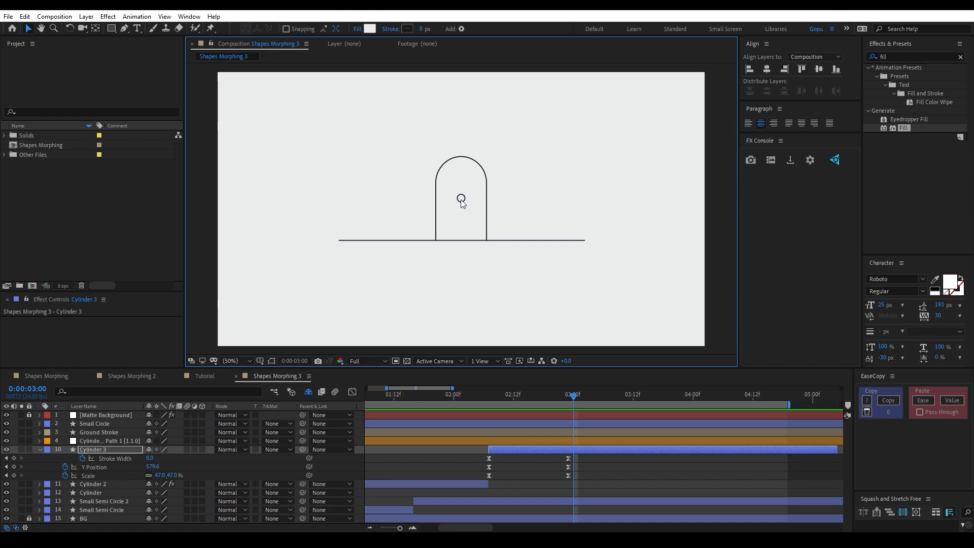
click(41, 449)
click(88, 467)
click(91, 477)
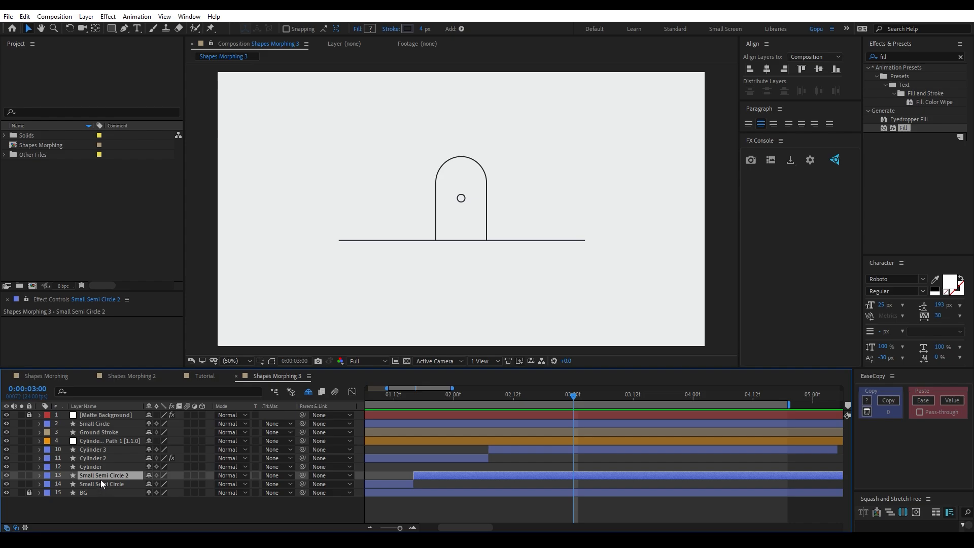
drag(465, 397, 428, 410)
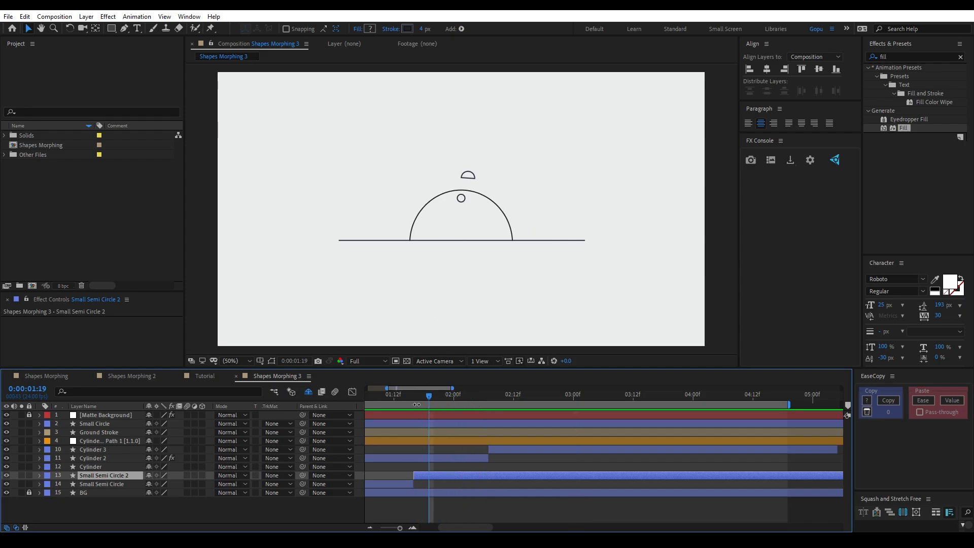
drag(429, 394, 438, 391)
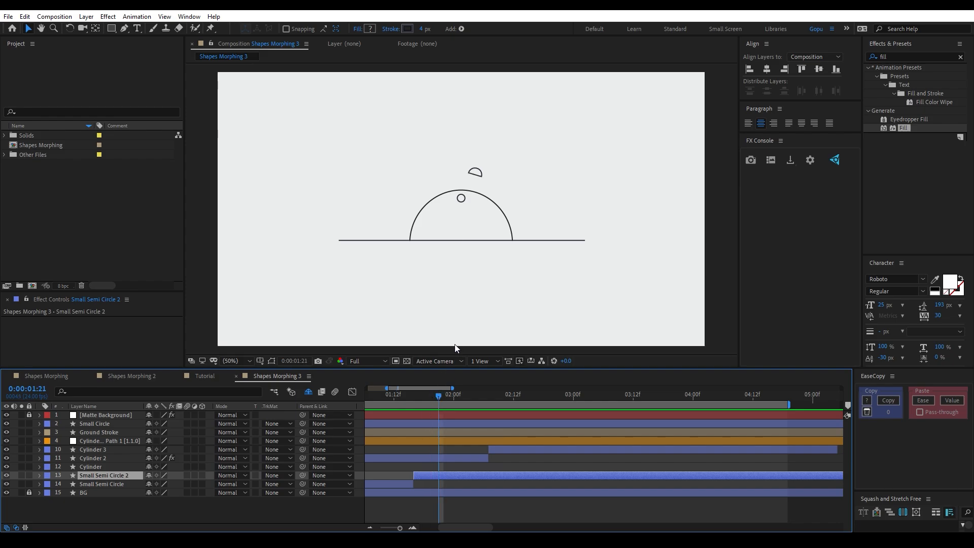
Step: Set Small Circle's Y Position keyframe at 0:00:01:18 to 697 and preview the drop from 0:00:01:08
click(461, 203)
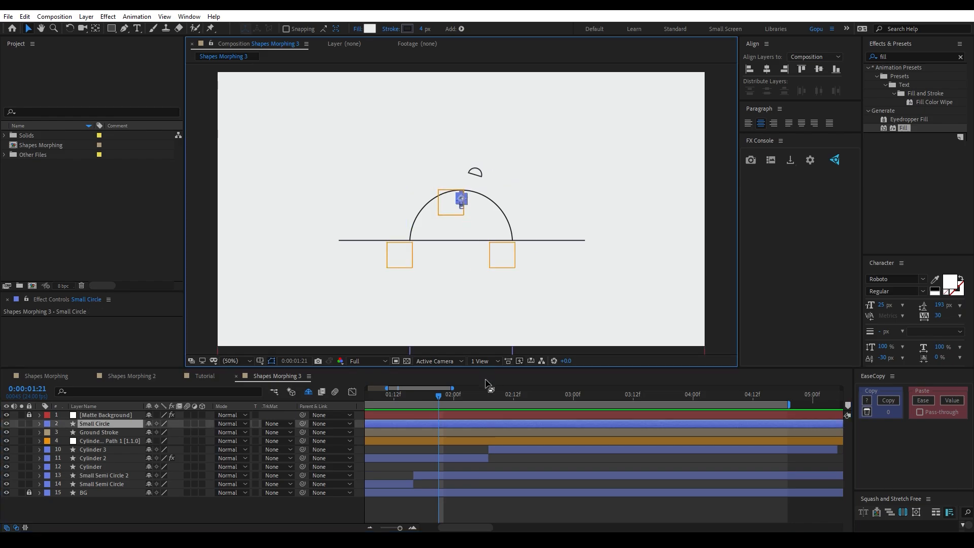
key(u)
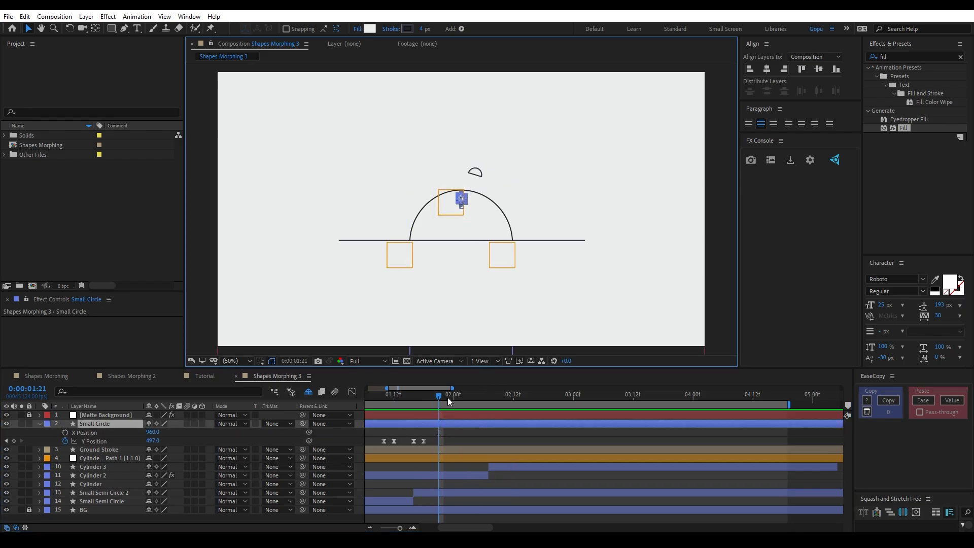
drag(445, 395, 415, 401)
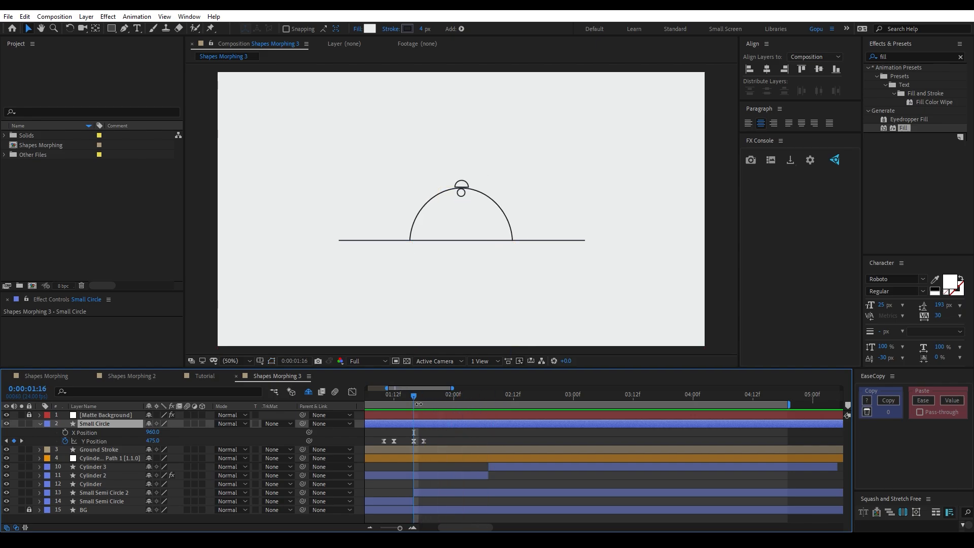
drag(415, 397, 424, 397)
click(423, 441)
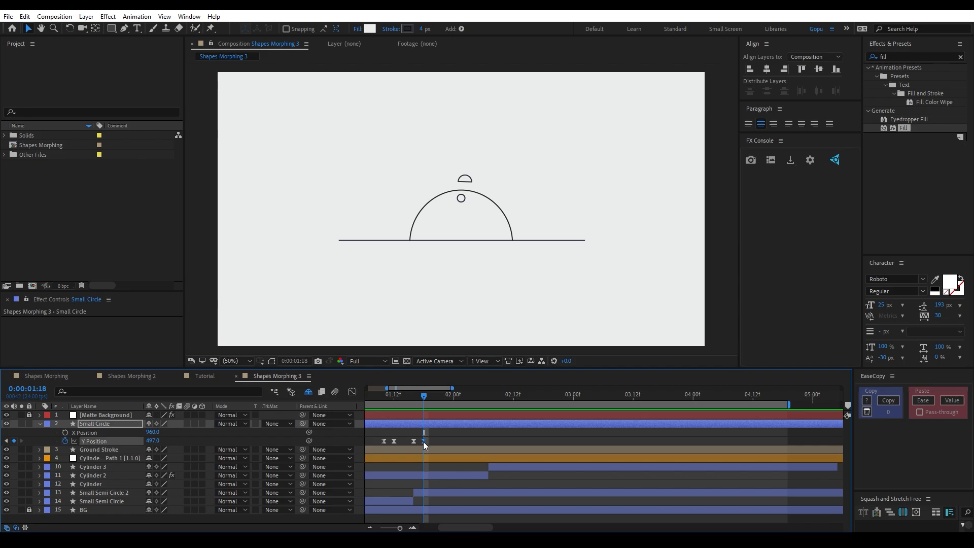
key(shift+Down)
key(shift+Down)
key(shift+Down)
key(shift+Down)
key(shift+Down)
key(shift+Down)
key(shift+Down)
key(shift+Down)
key(shift+Down)
key(shift+Down)
key(shift+Down)
key(shift+Down)
key(shift+Down)
key(shift+Down)
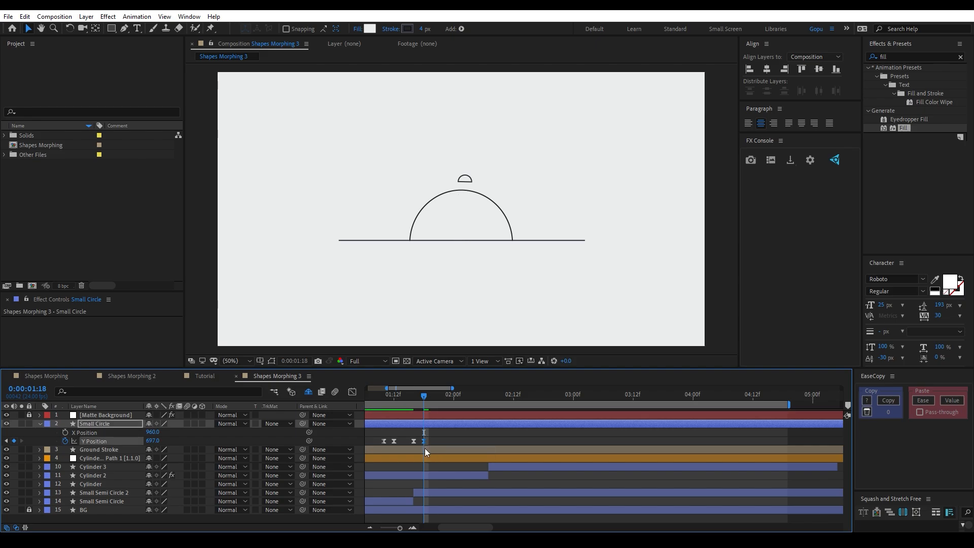
click(372, 395)
key(space)
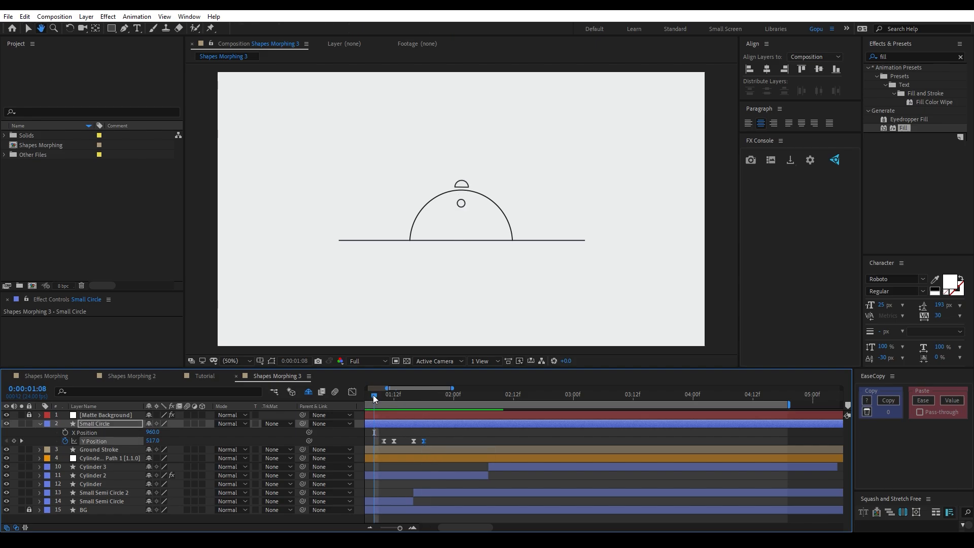
Step: Move Small Circle's last Y Position keyframe to 0:00:01:23, make it linear and replay the drop
mouse_move(374, 396)
mouse_down()
mouse_move(408, 396)
mouse_move(377, 396)
mouse_up()
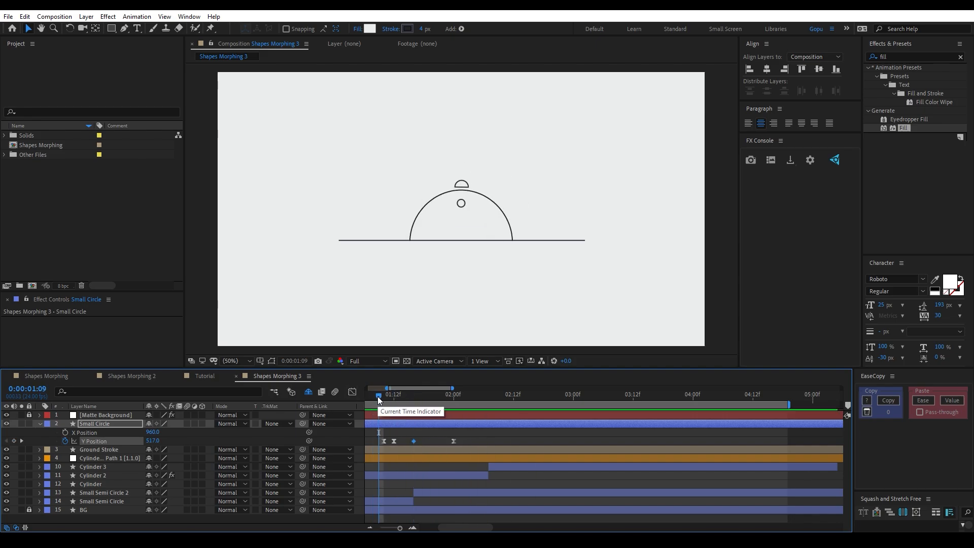
key(space)
click(414, 441)
ctrl+click(453, 441)
click(381, 395)
key(space)
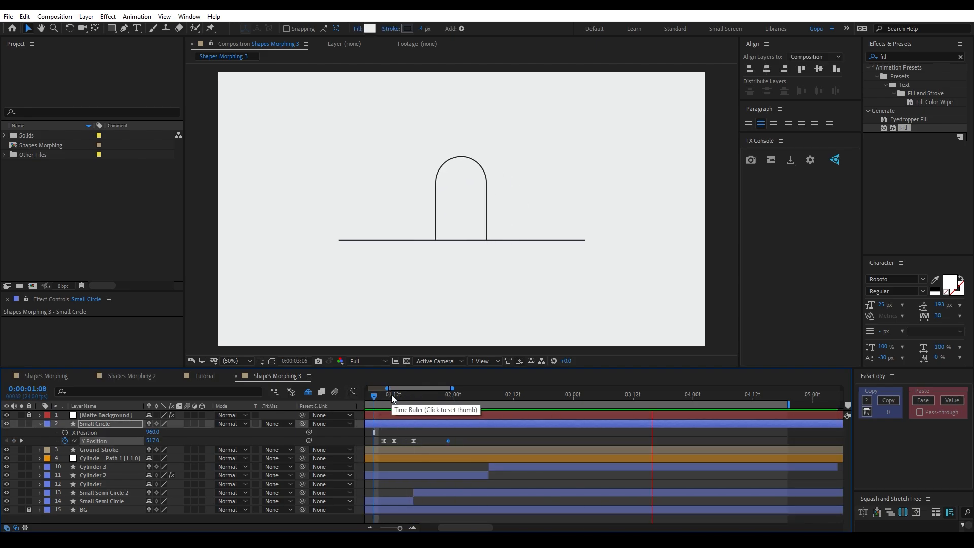
Step: Scrub through the circle's drop and the cylinder morph between 0:00:01:16 and 0:00:03:09, and collapse Small Circle's properties
key(space)
key(minus)
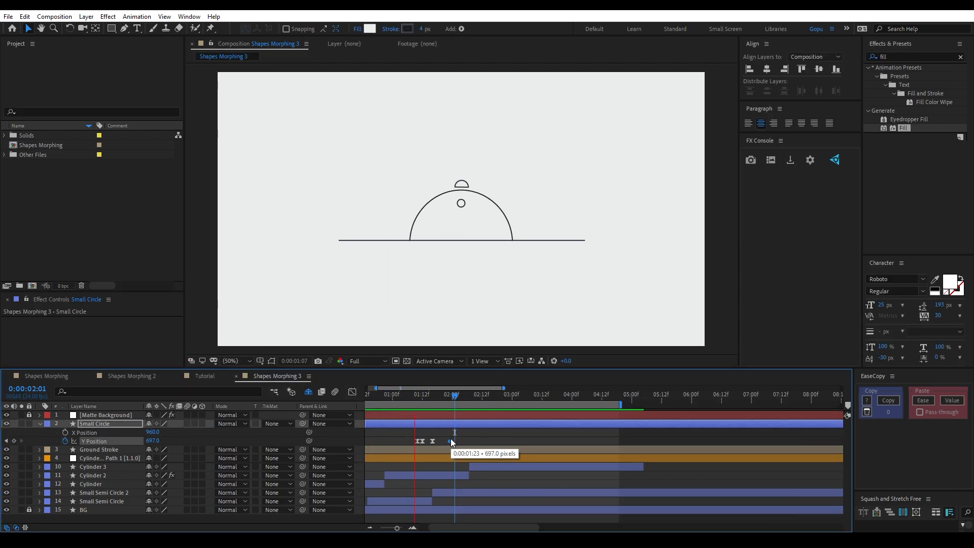
drag(452, 395, 433, 395)
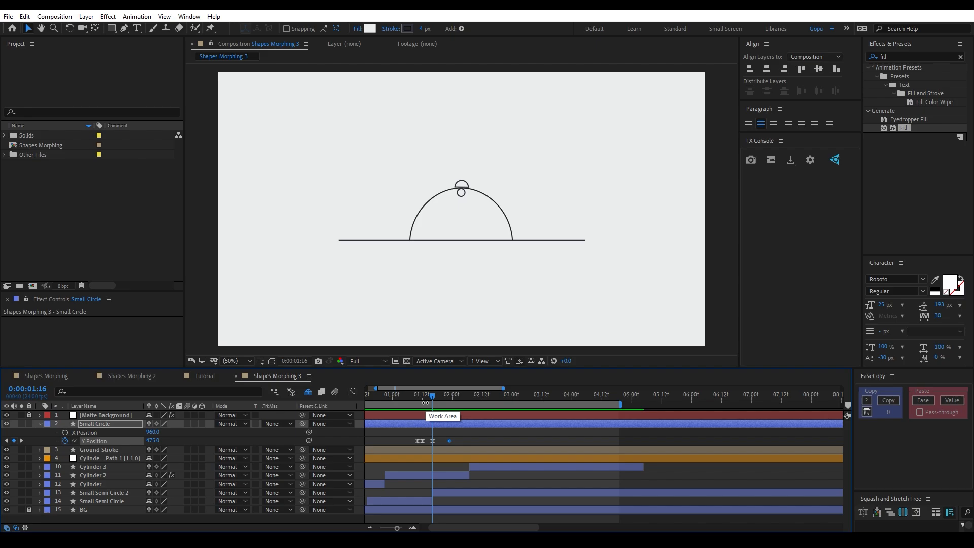
drag(417, 398, 514, 400)
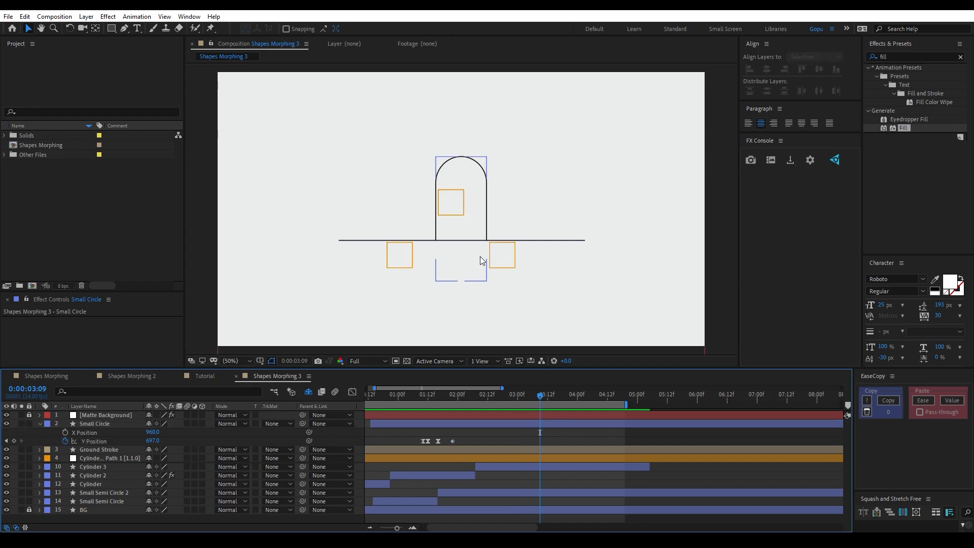
drag(437, 396, 503, 385)
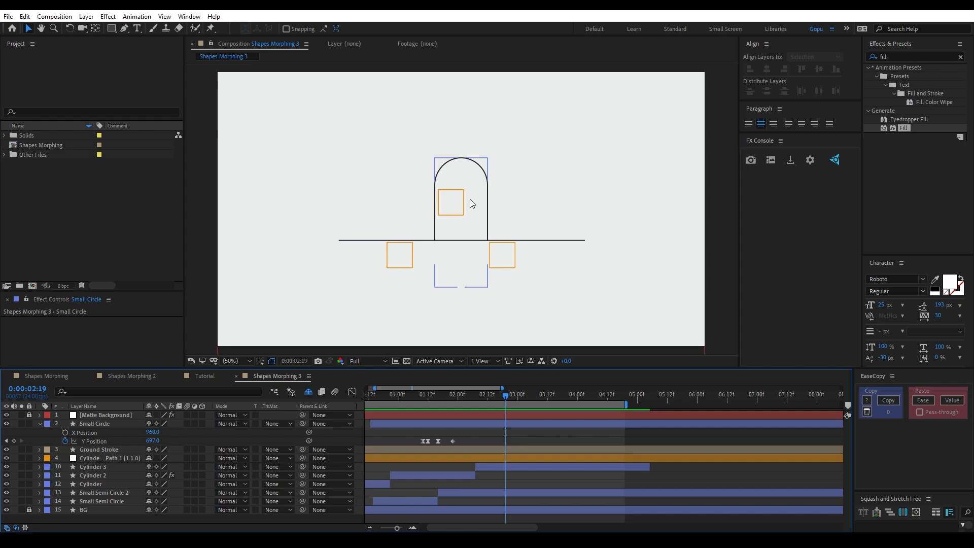
click(39, 423)
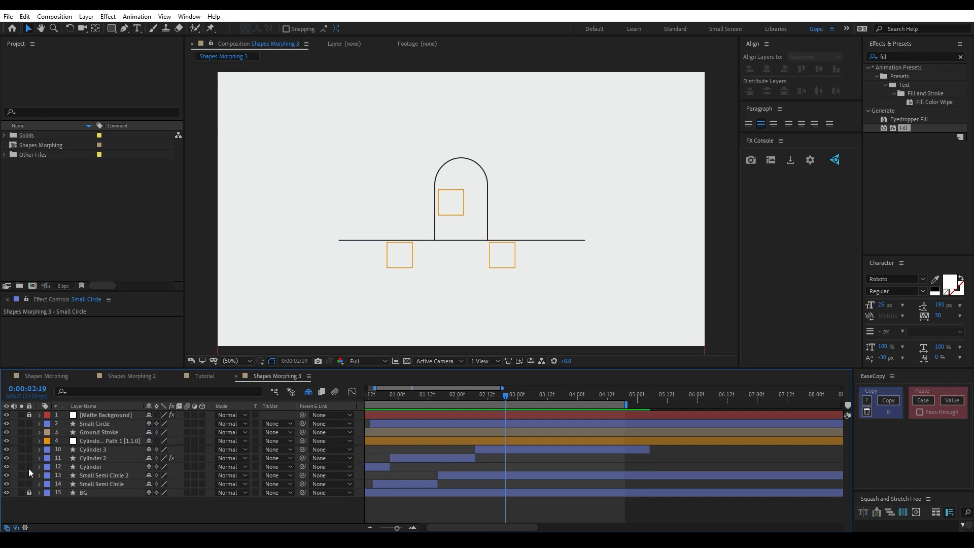
Step: At 0:00:03:08, deselect all layers and draw a straight horizontal Pen line across the cylinder's right wall, just above the ground
drag(483, 392, 536, 394)
click(484, 196)
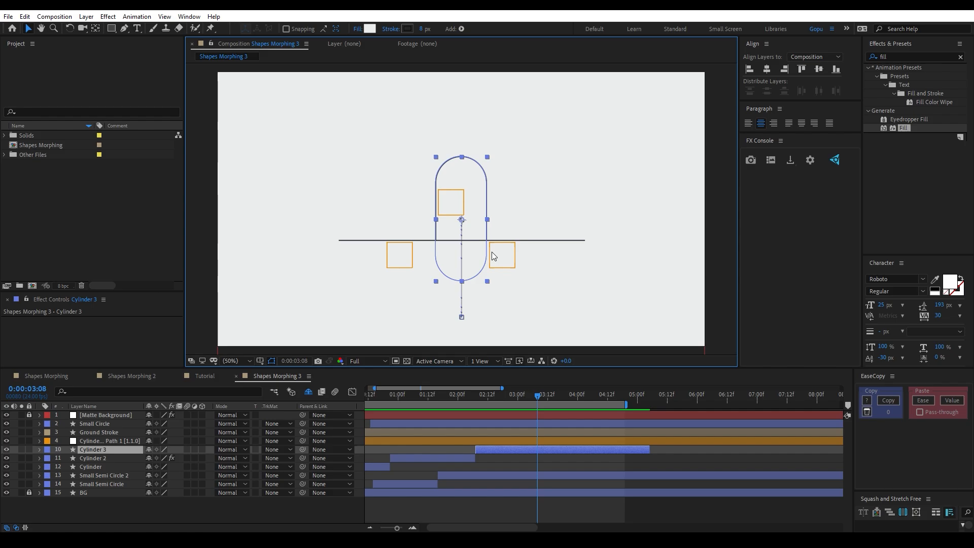
click(105, 500)
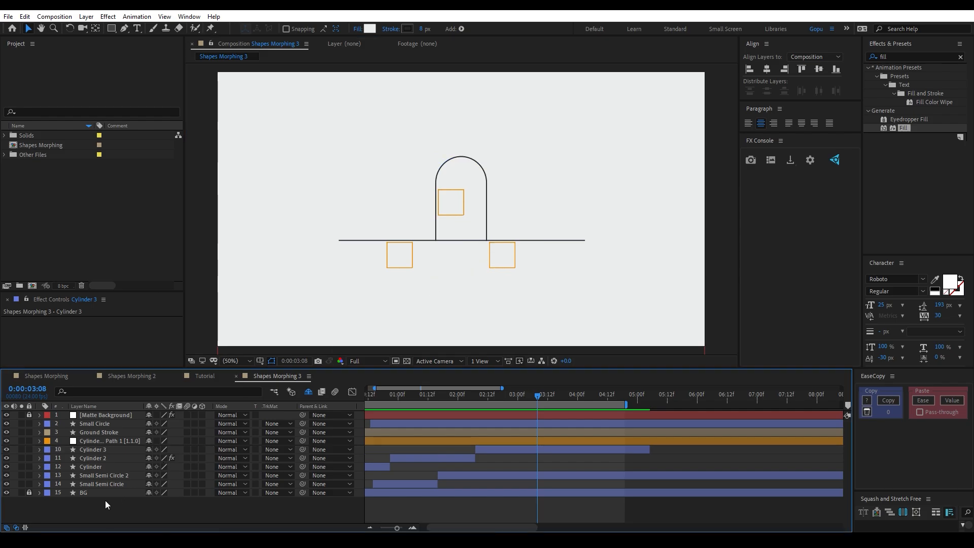
click(124, 29)
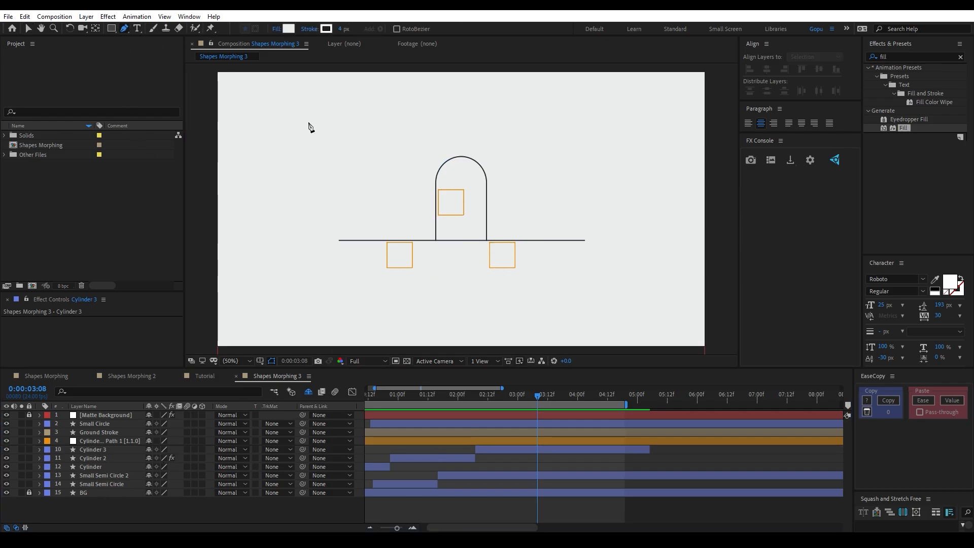
click(467, 231)
click(529, 231)
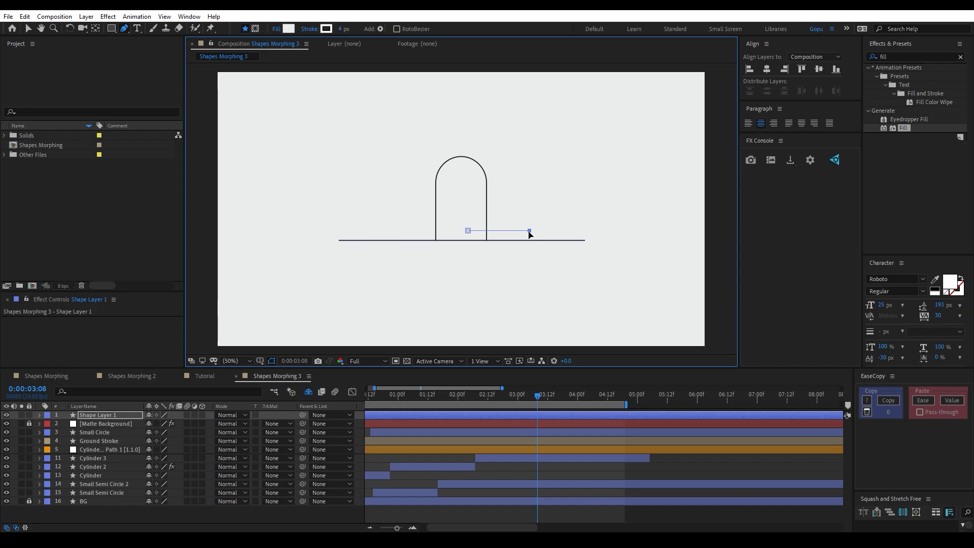
key(v)
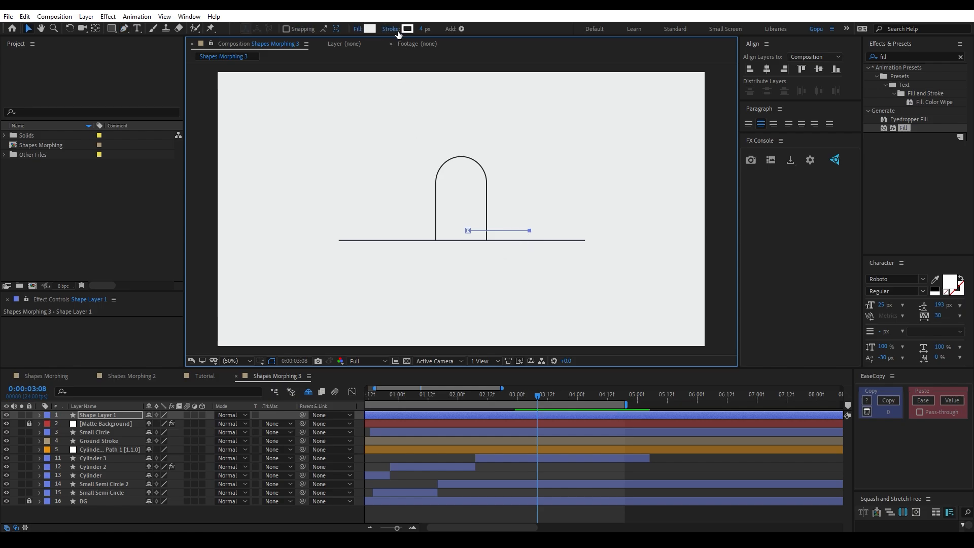
Step: Set the new line's fill to None
click(357, 29)
click(435, 243)
click(467, 299)
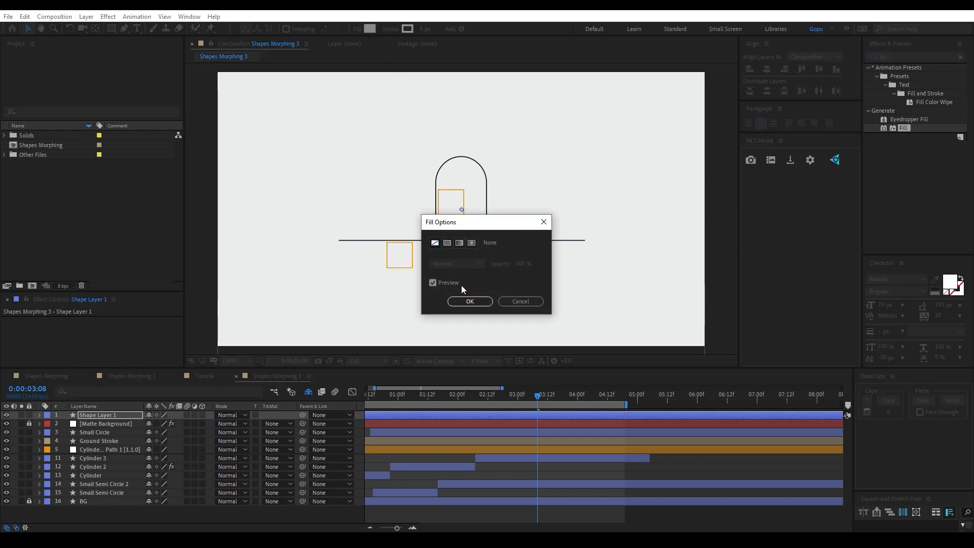
Step: Match the new line's stroke color to the cylinder's dark outline by sampling it with the eyedropper
click(407, 29)
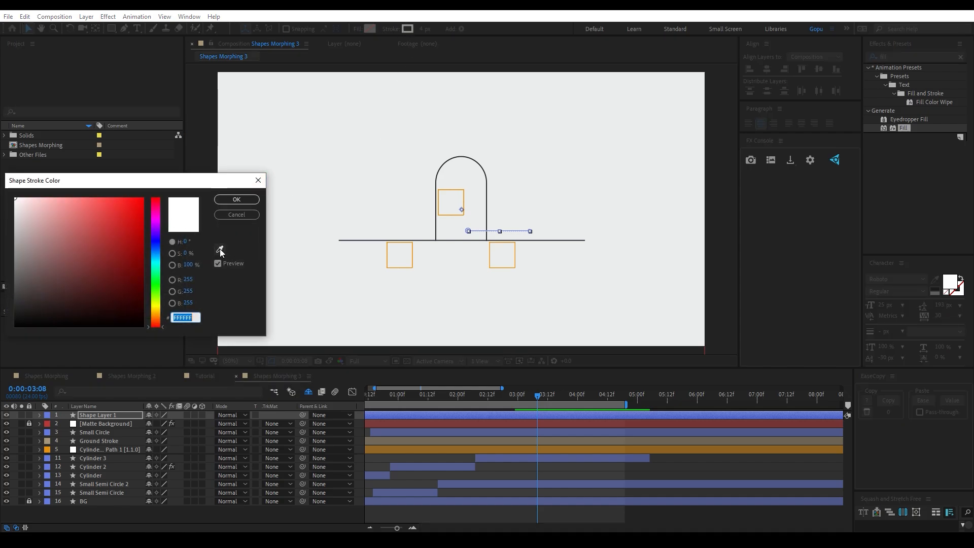
click(236, 199)
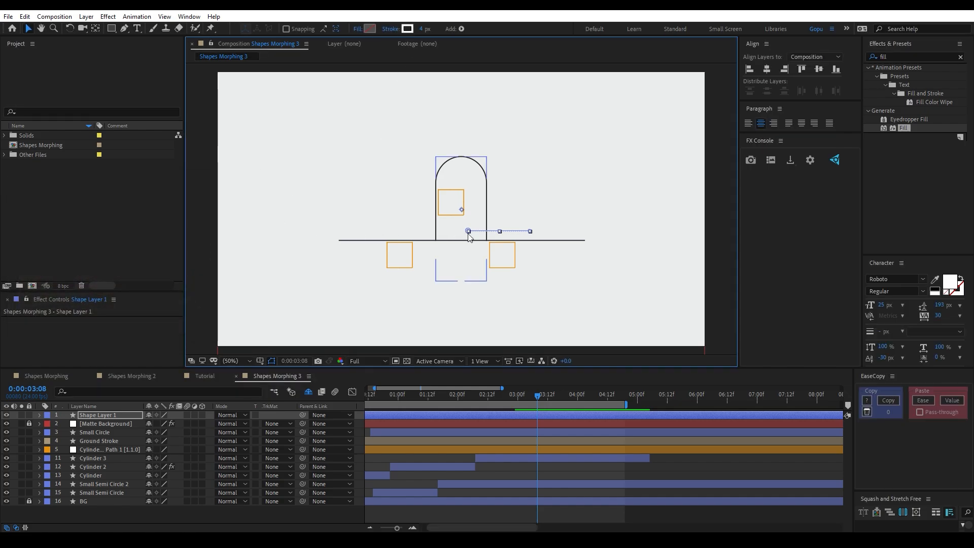
scroll(468, 237, up, 6)
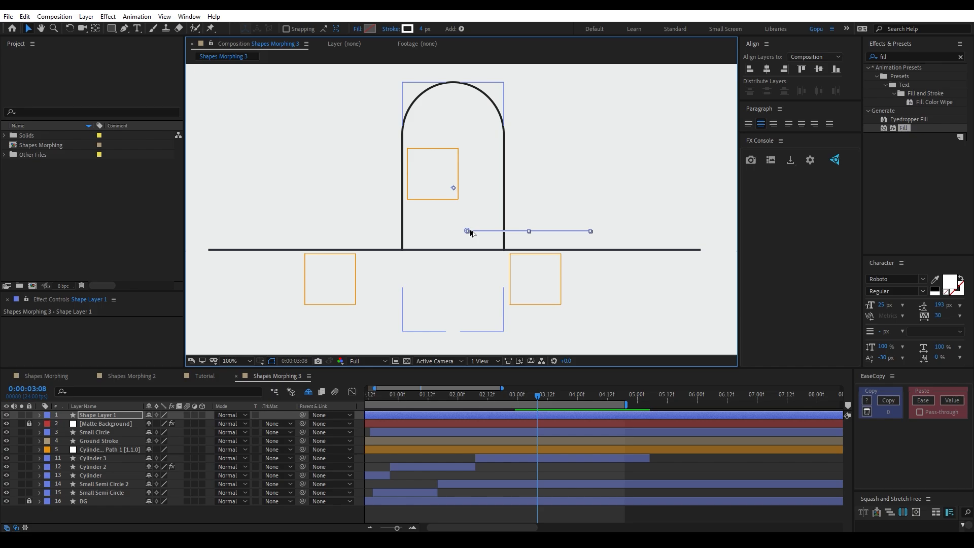
click(408, 29)
click(219, 249)
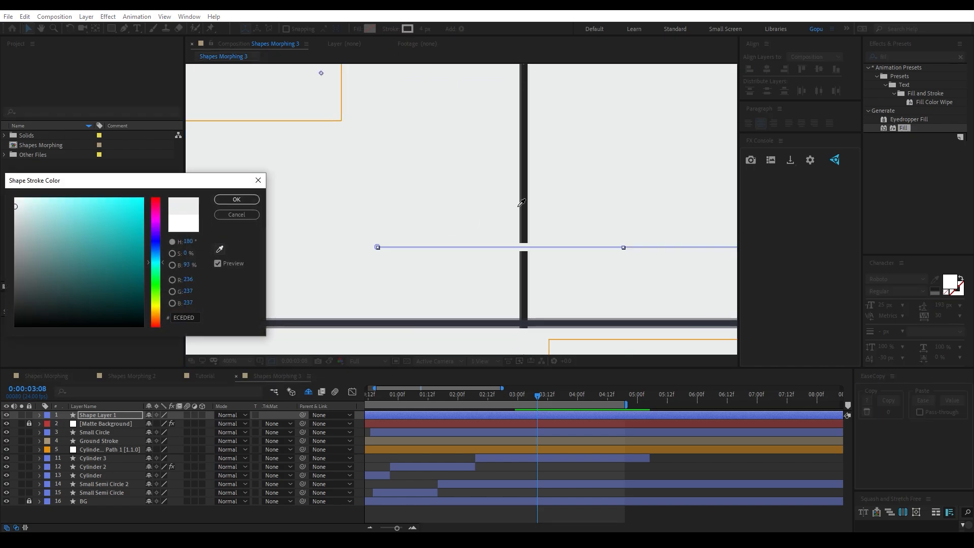
click(525, 200)
click(253, 202)
scroll(506, 219, down, 1)
Step: Thicken the new line's stroke to about 45 px
drag(424, 29, 438, 29)
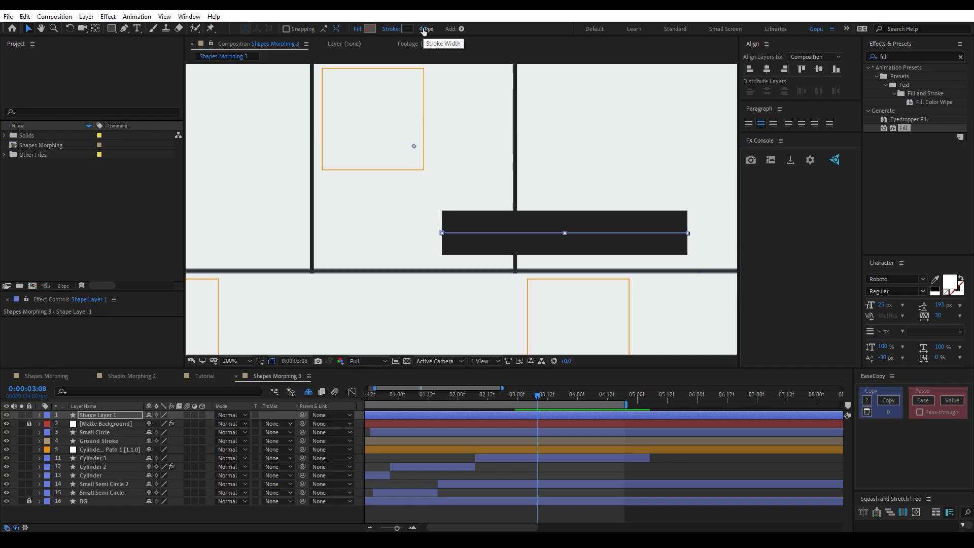
key(ctrl+z)
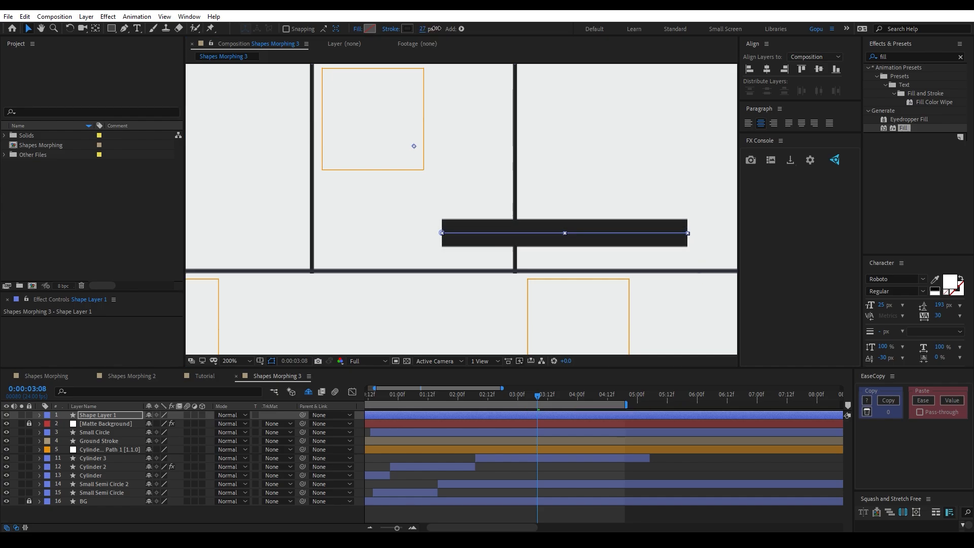
drag(533, 230, 514, 241)
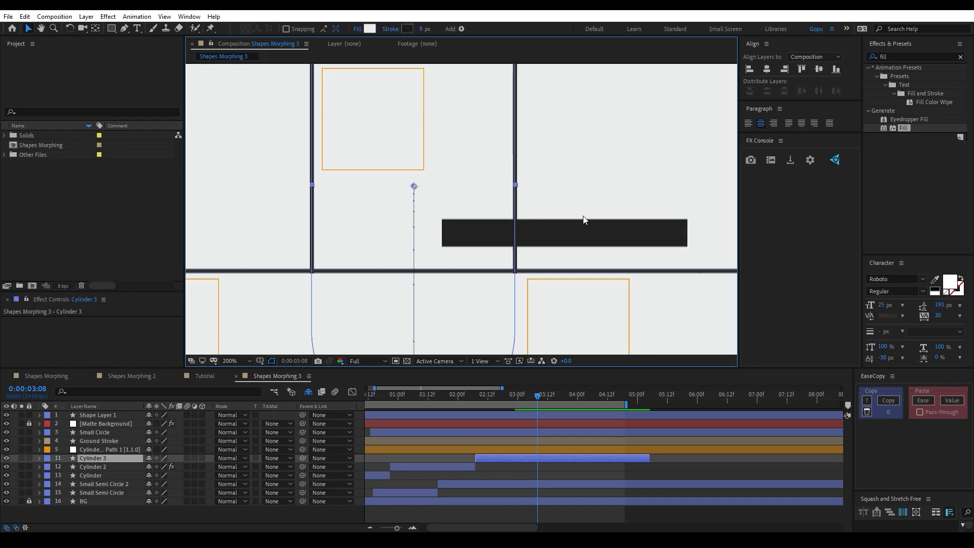
scroll(584, 215, down, 1)
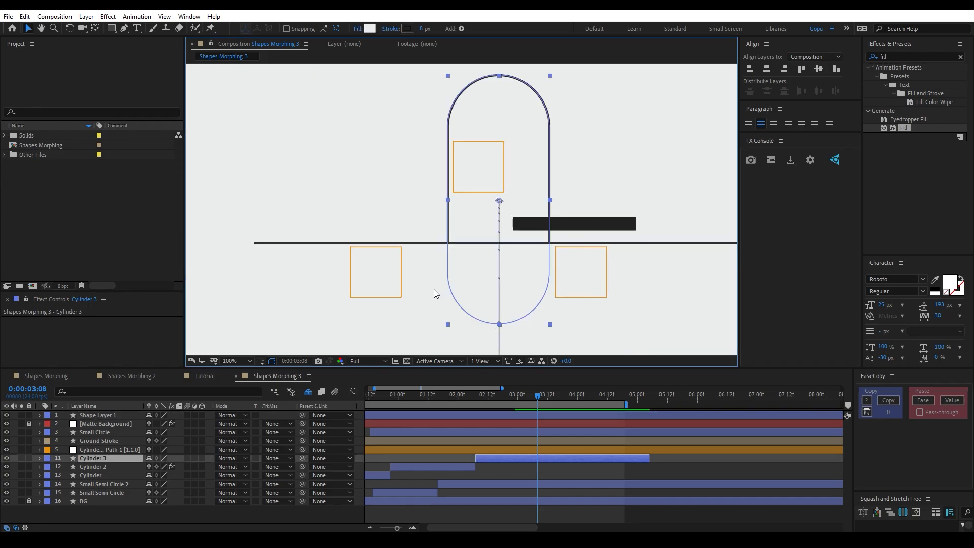
click(86, 450)
click(584, 222)
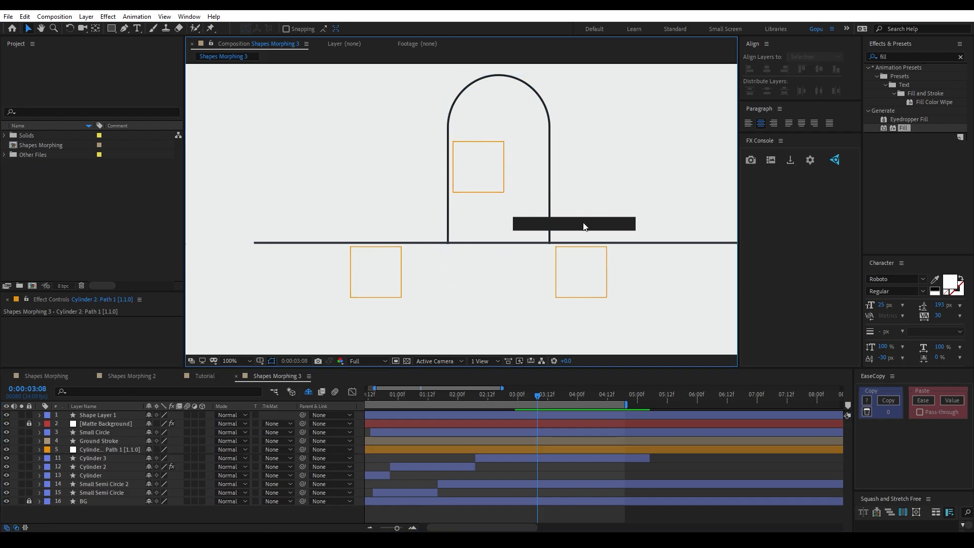
click(90, 484)
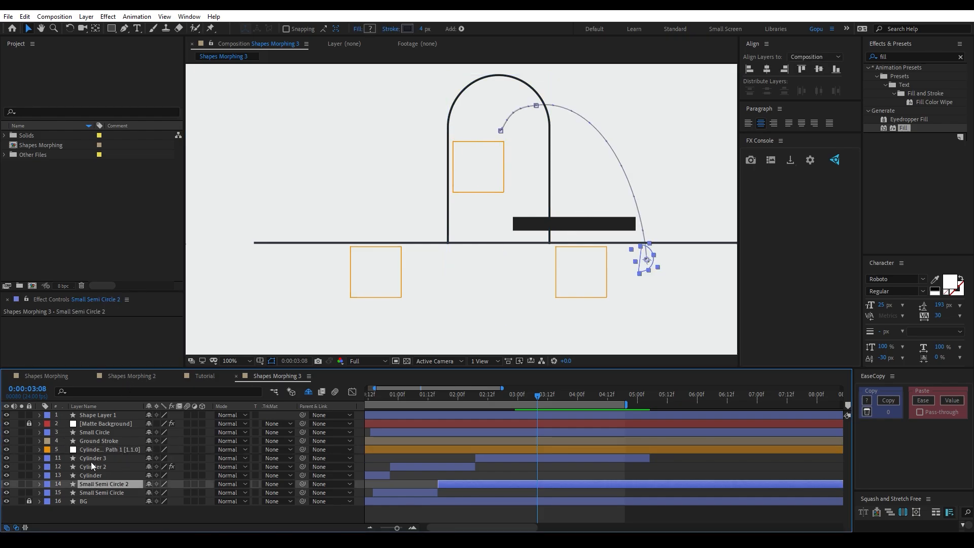
click(96, 416)
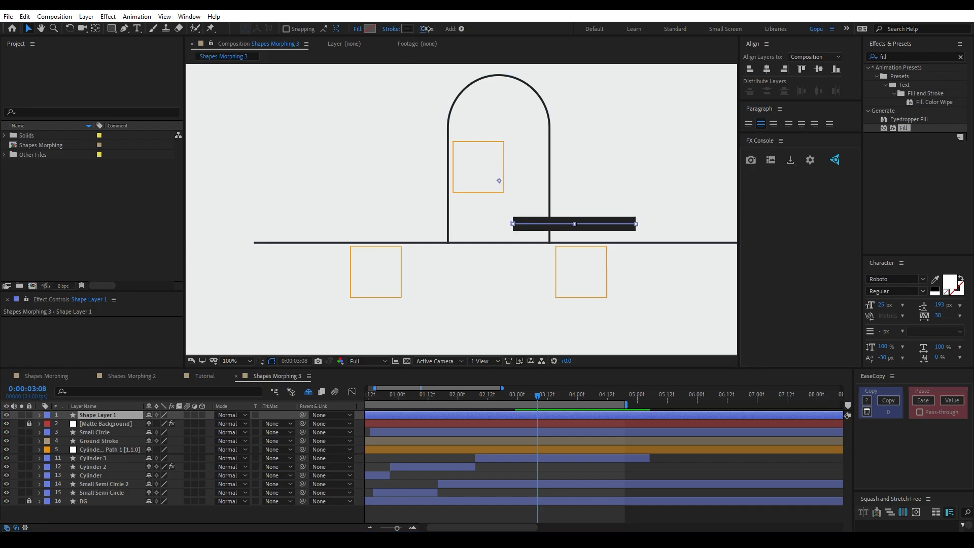
mouse_move(425, 29)
mouse_down()
mouse_move(441, 30)
mouse_move(433, 30)
mouse_up()
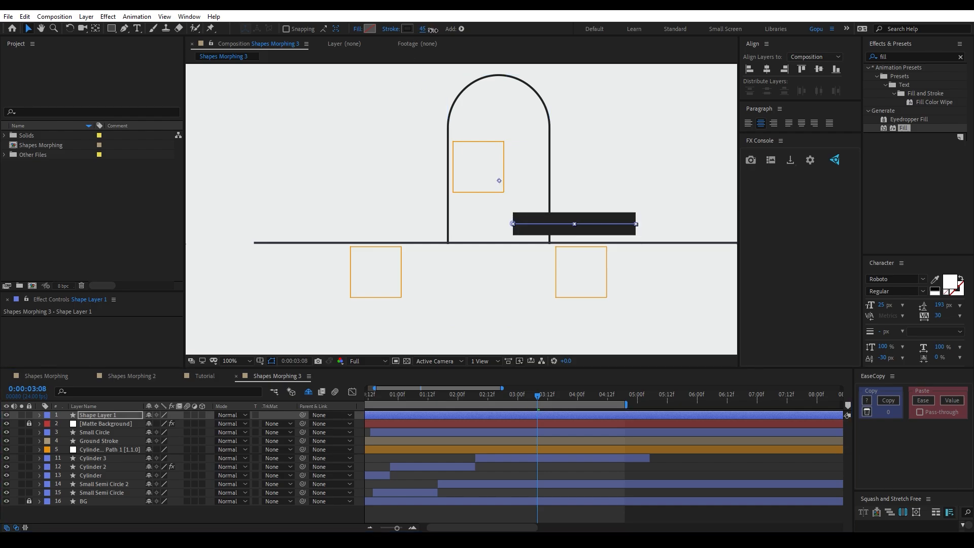
Step: Move the thick bar down and slightly left so it rests on the ground line across the cylinder's right wall
scroll(612, 174, down, 1)
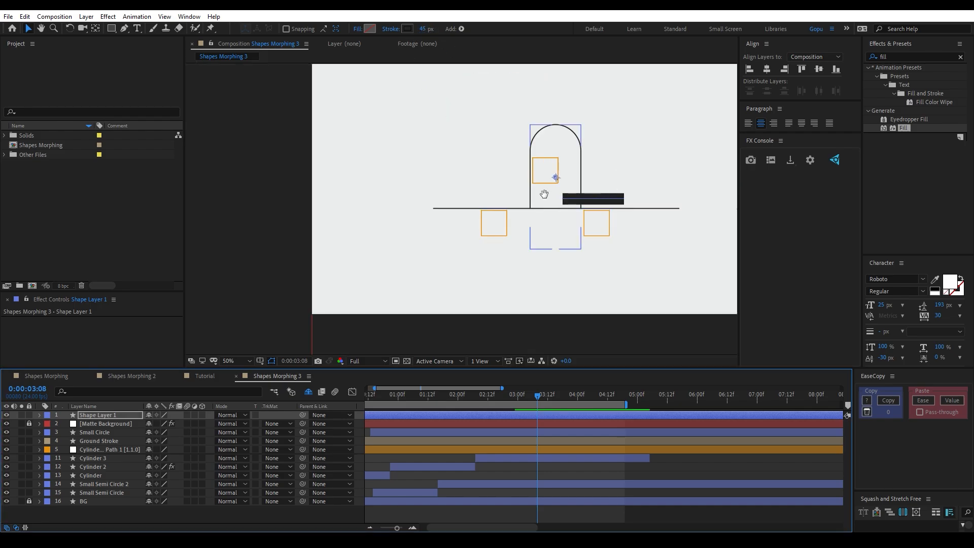
drag(543, 196, 526, 204)
scroll(577, 203, up, 2)
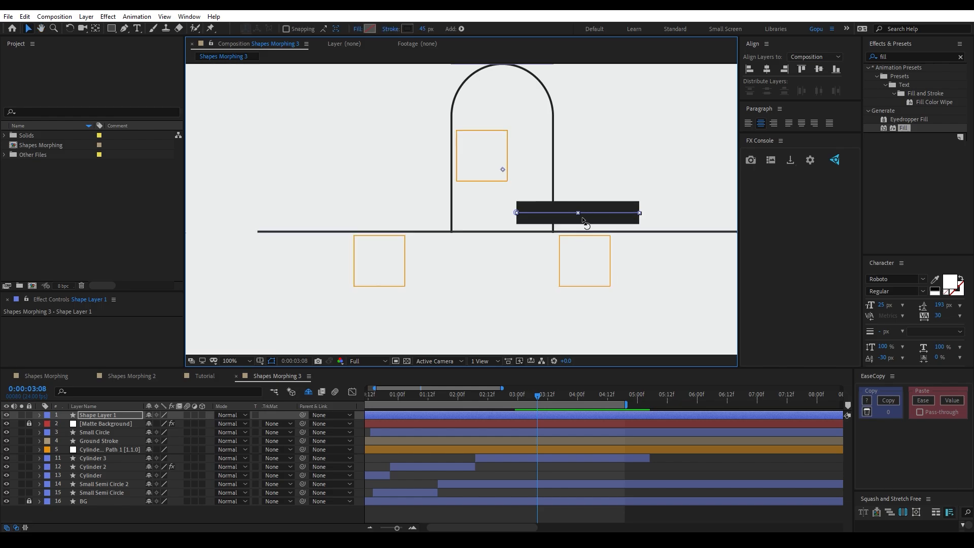
drag(589, 213, 567, 221)
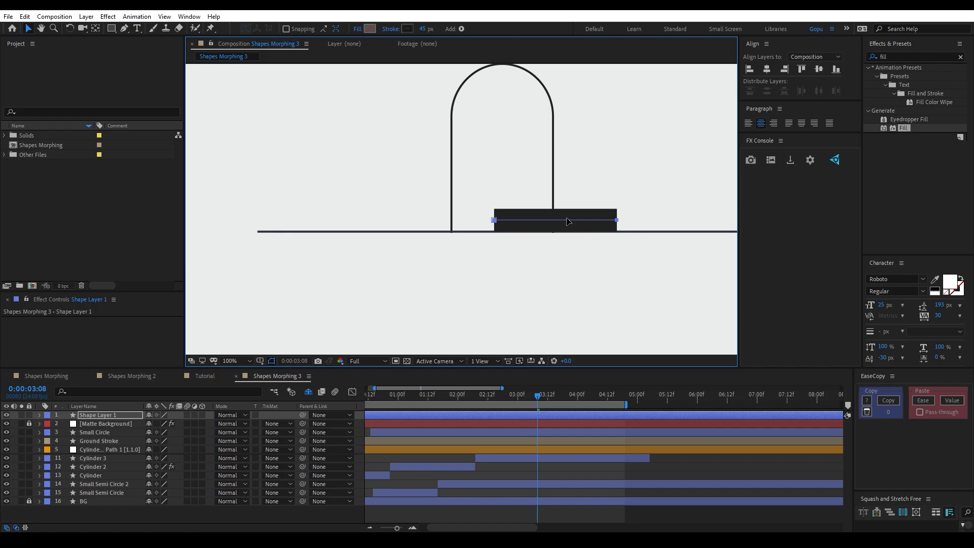
Step: Rename the thick bar's layer "Strair 01"
key(y)
click(85, 419)
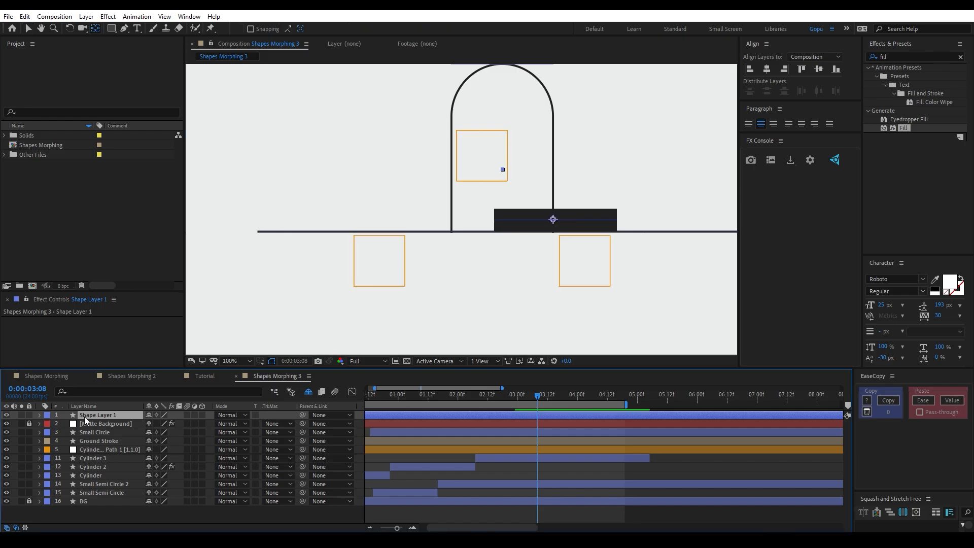
key(Return)
text(Strair _01)
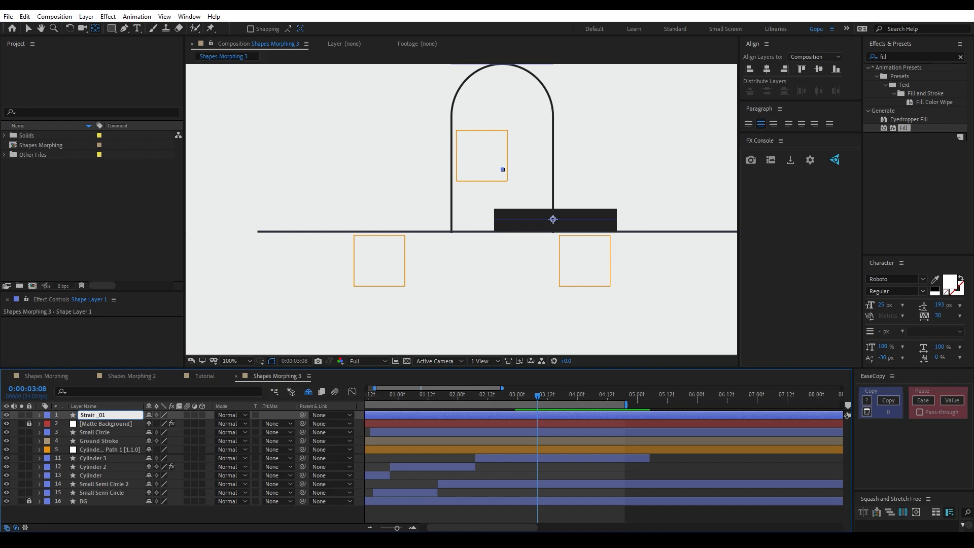
key(Return)
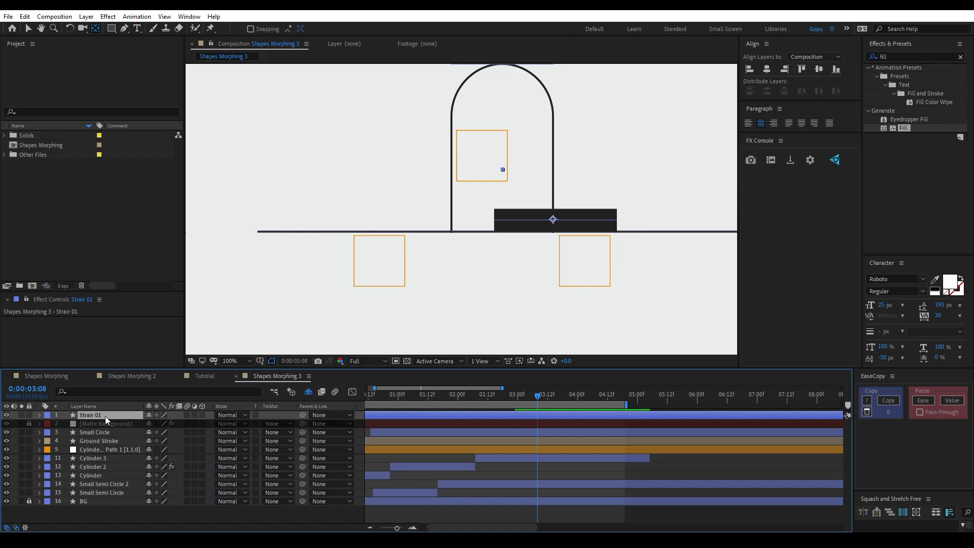
Step: Move Strair 01's anchor point to the bar's right end and add a 100% Scale keyframe at 0:00:03:08
click(88, 415)
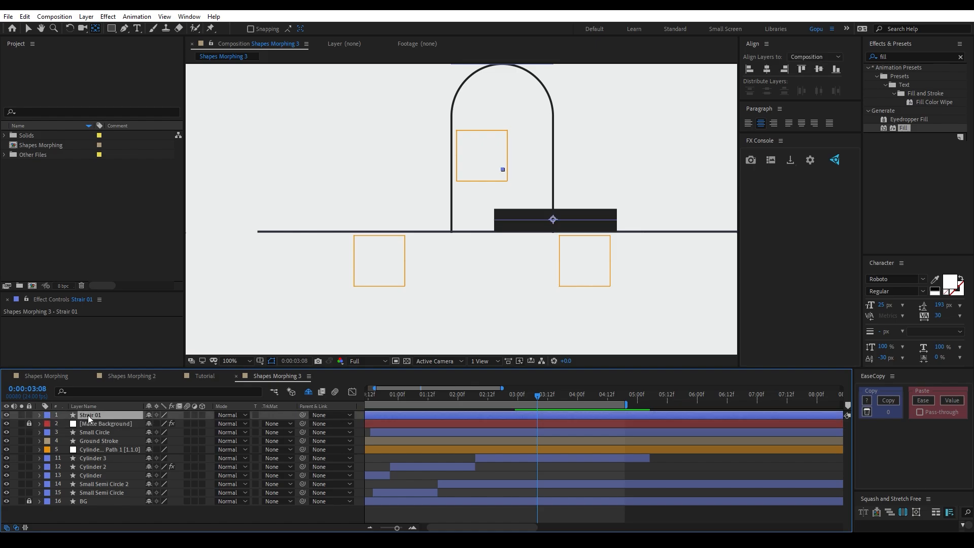
key(s)
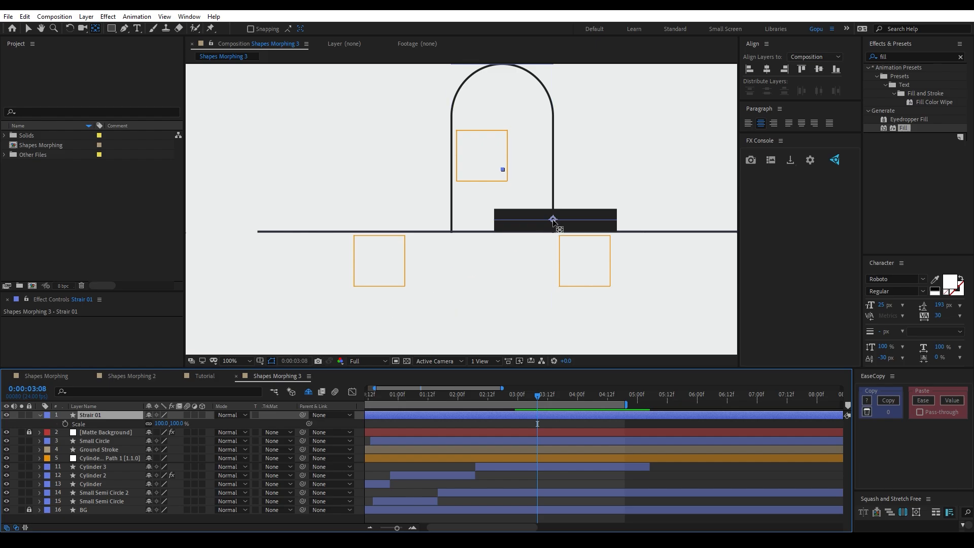
drag(553, 220, 616, 222)
click(121, 417)
click(65, 424)
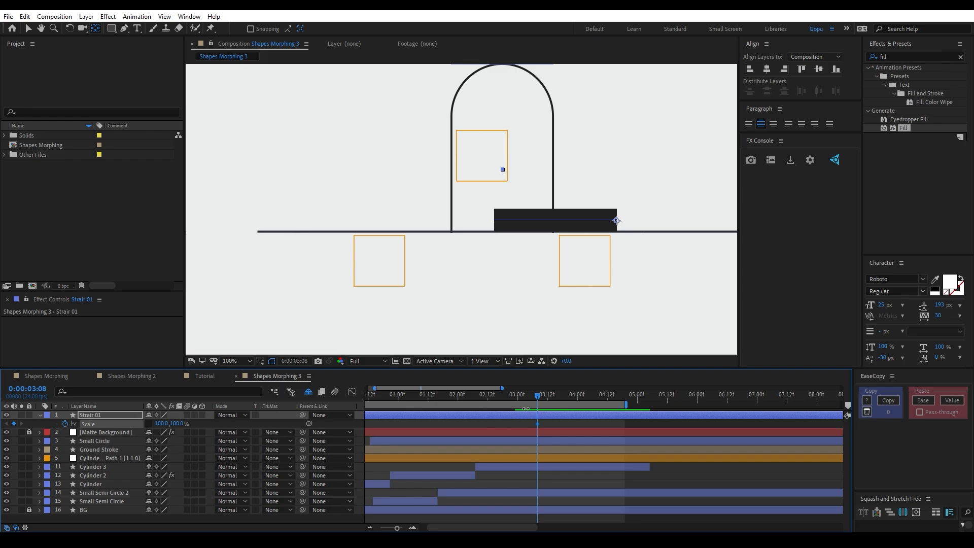
Step: At 0:00:02:00, set Strair 01's horizontal scale to 0% and trim the layer to start there
click(515, 399)
click(458, 396)
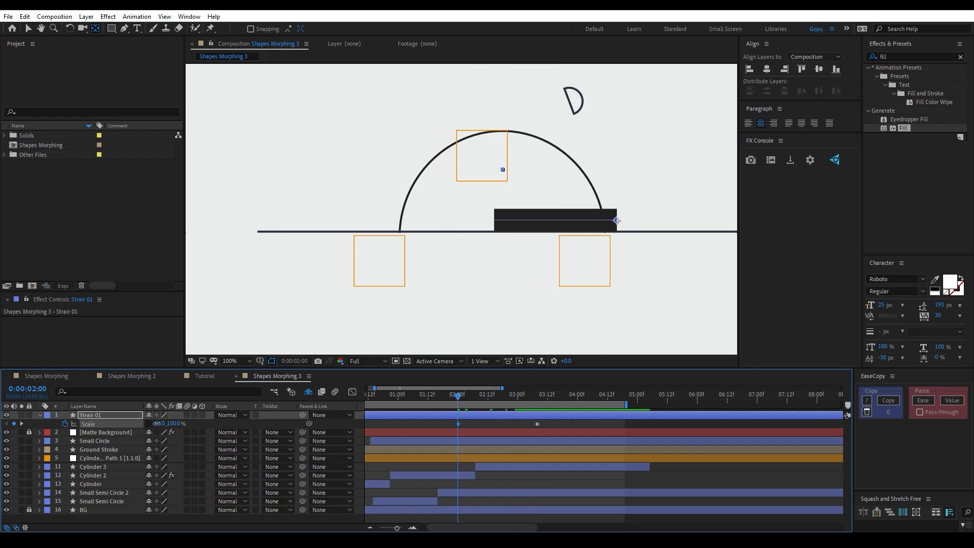
drag(160, 423, 117, 426)
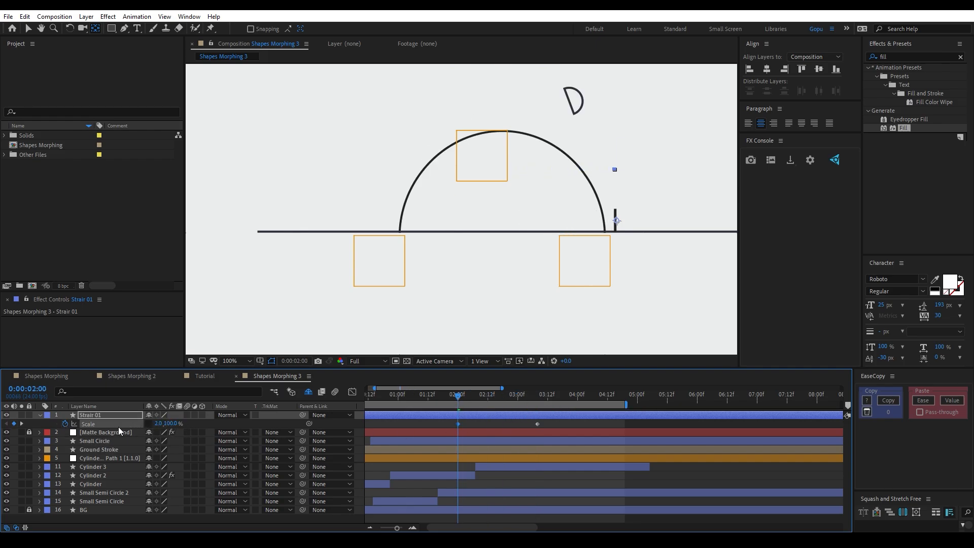
click(157, 424)
text(0)
key(Return)
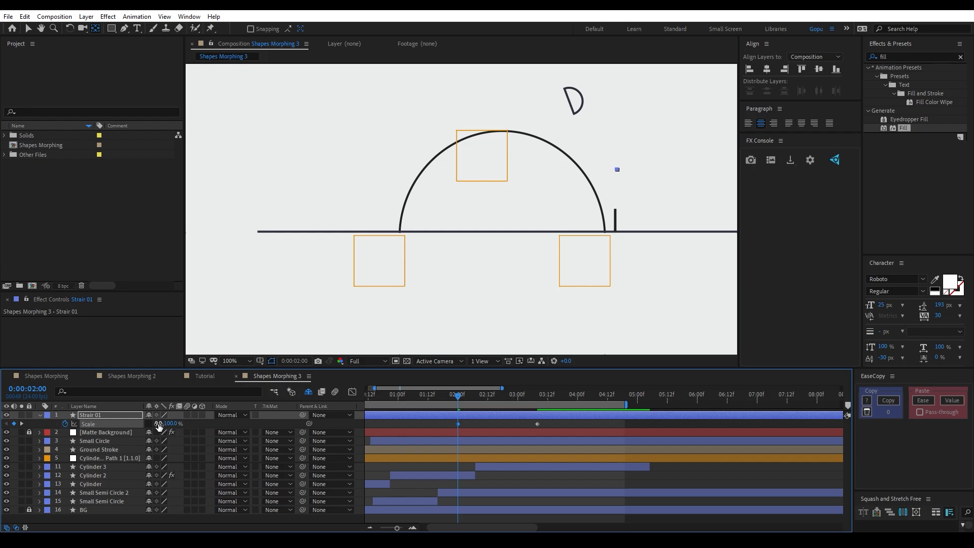
key(alt+bracketleft)
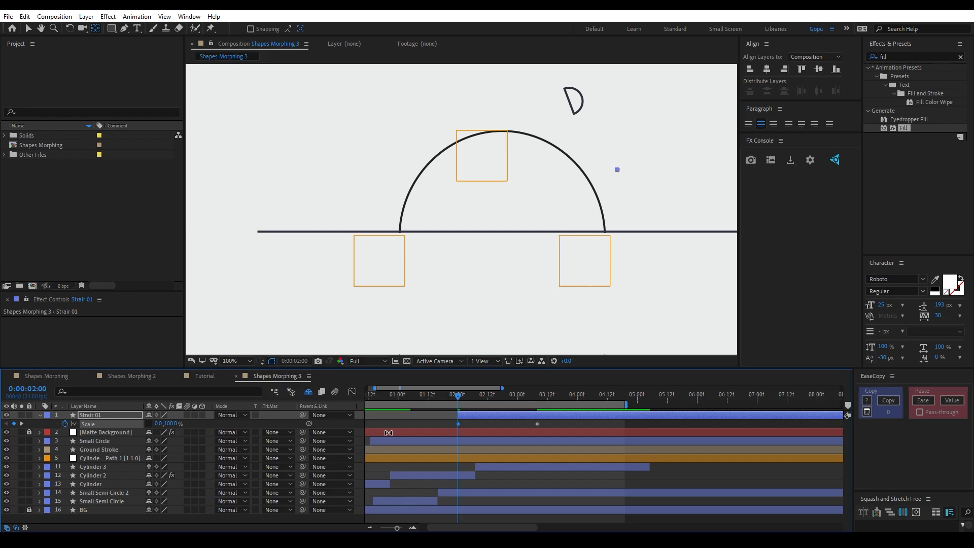
Step: Retime Strair 01 to grow from about 0:00:02:08 to 0:00:03:04, with Easy Ease on both Scale keyframes
mouse_move(460, 399)
mouse_down()
mouse_move(503, 388)
mouse_move(467, 397)
mouse_move(500, 393)
mouse_move(501, 411)
mouse_up()
key(v)
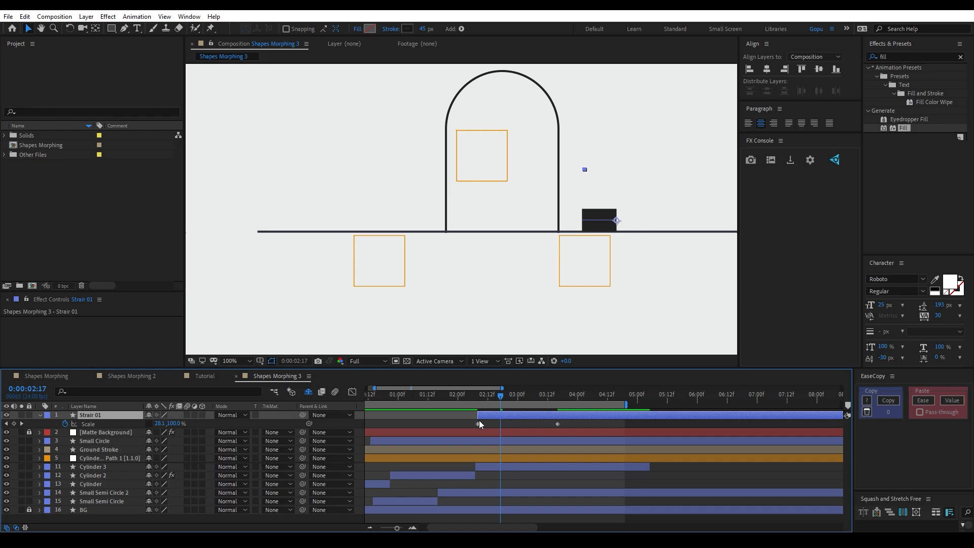
mouse_move(556, 424)
mouse_down()
mouse_move(527, 424)
mouse_move(539, 431)
mouse_up()
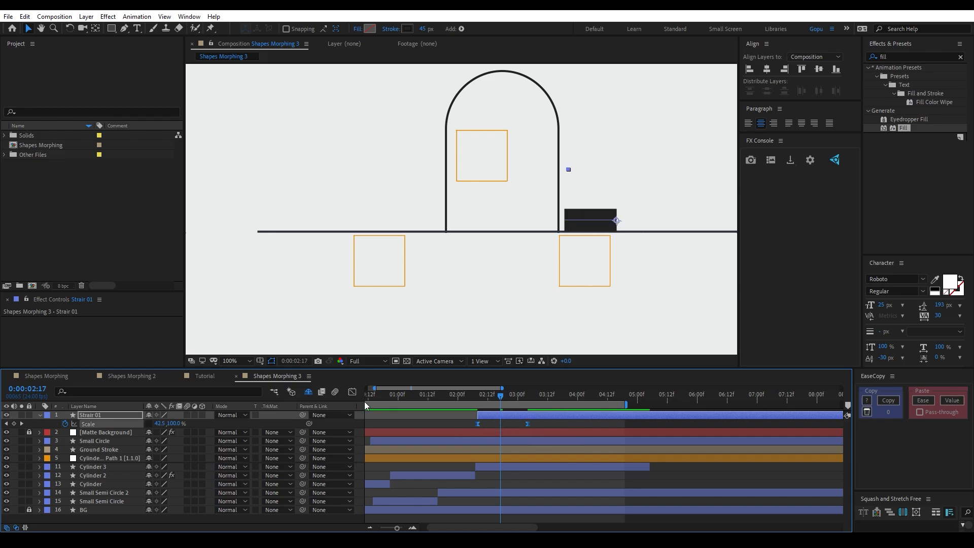
Step: Reshape Strair 01's Scale speed graph with a longer ease at both keyframes, so the speed peaks sharply before mid-move
key(shift+F3)
scroll(488, 487, up, 2)
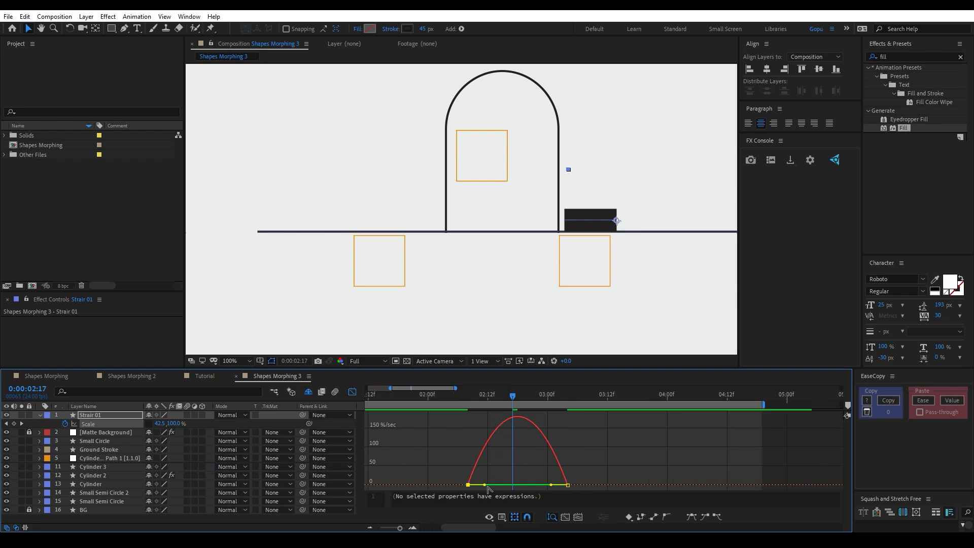
drag(484, 485, 496, 485)
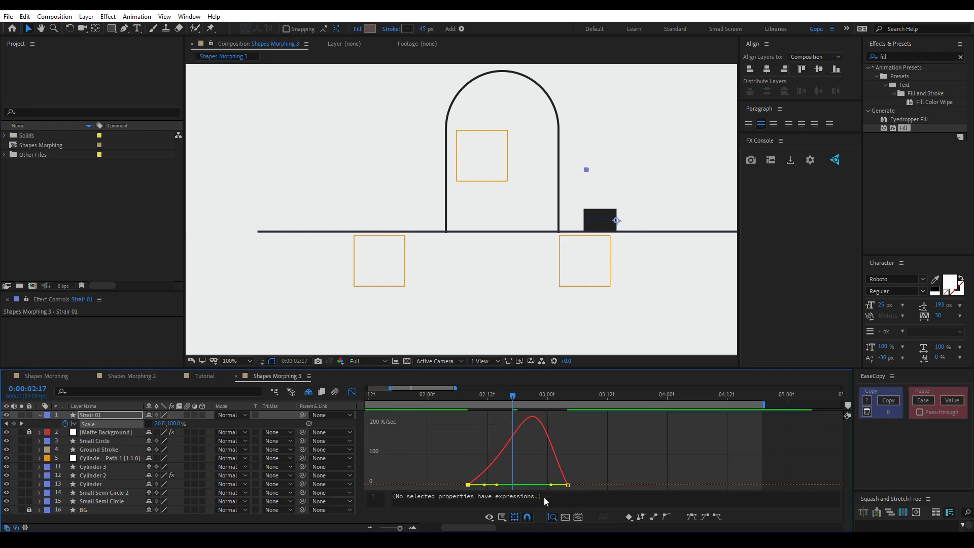
drag(585, 479, 424, 451)
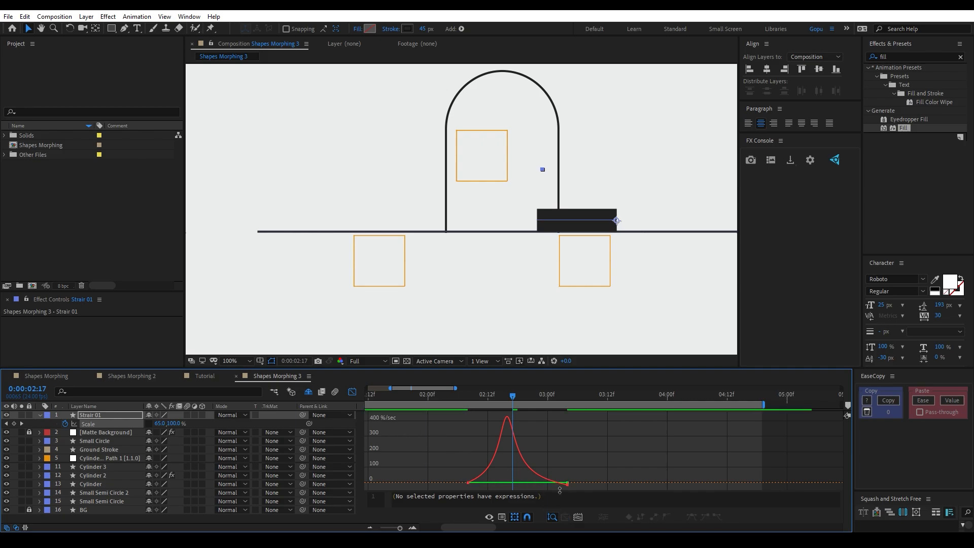
key(ctrl+z)
drag(587, 471, 533, 489)
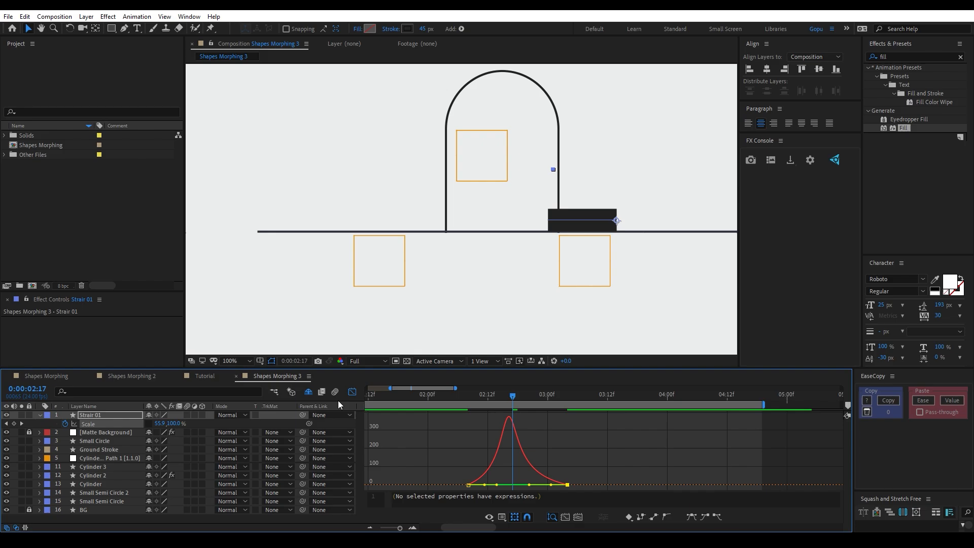
key(shift+F3)
Step: Preview the bar's growth and speed it up by moving its last Scale keyframe earlier to about 0:00:02:21
click(452, 393)
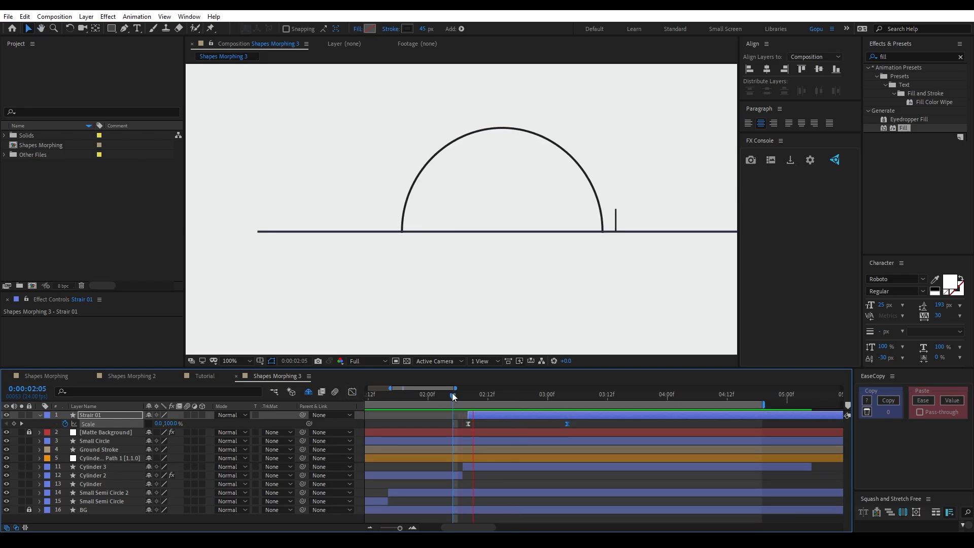
click(457, 394)
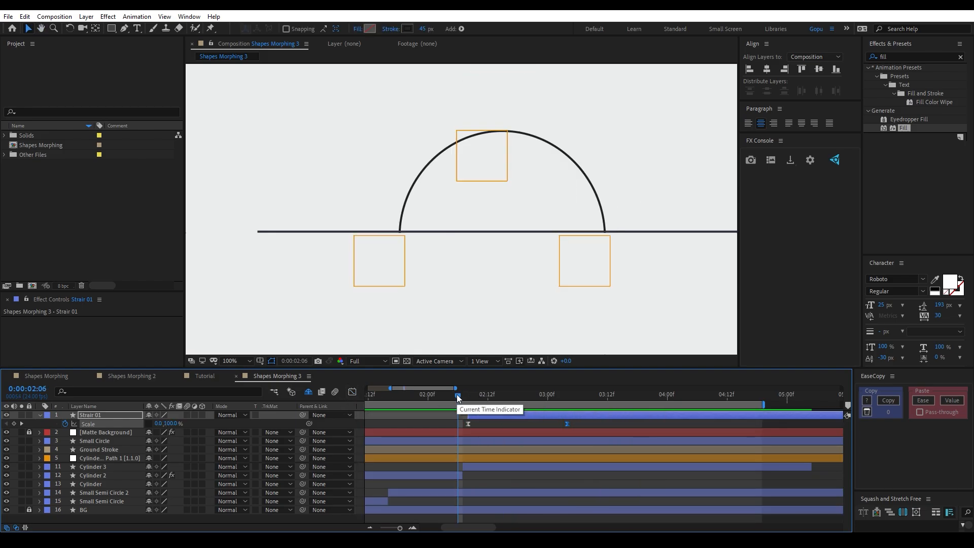
key(space)
drag(482, 395, 553, 425)
click(558, 423)
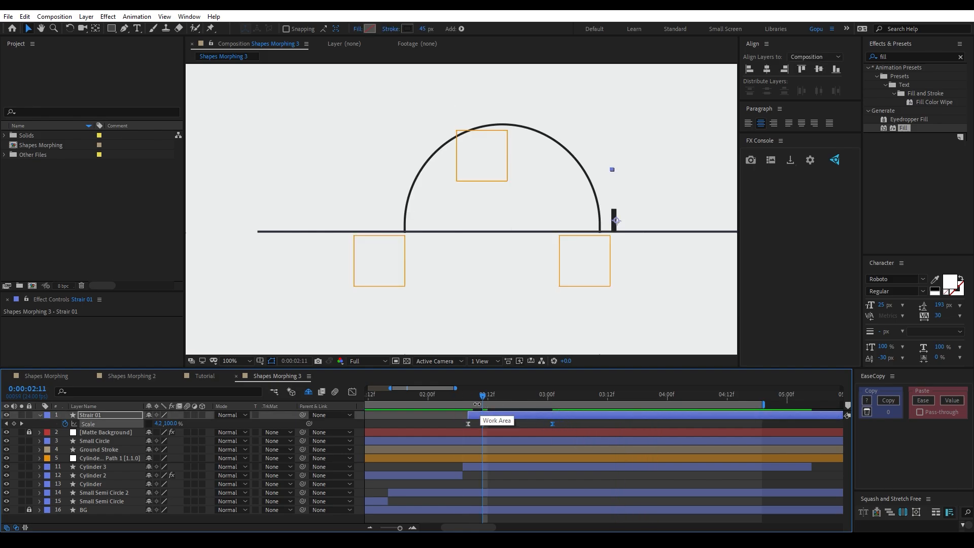
click(455, 396)
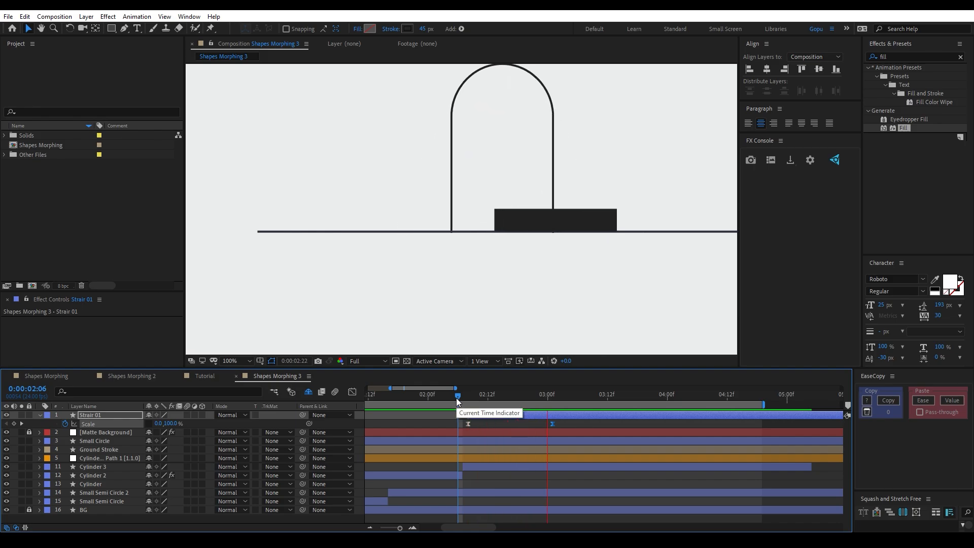
key(space)
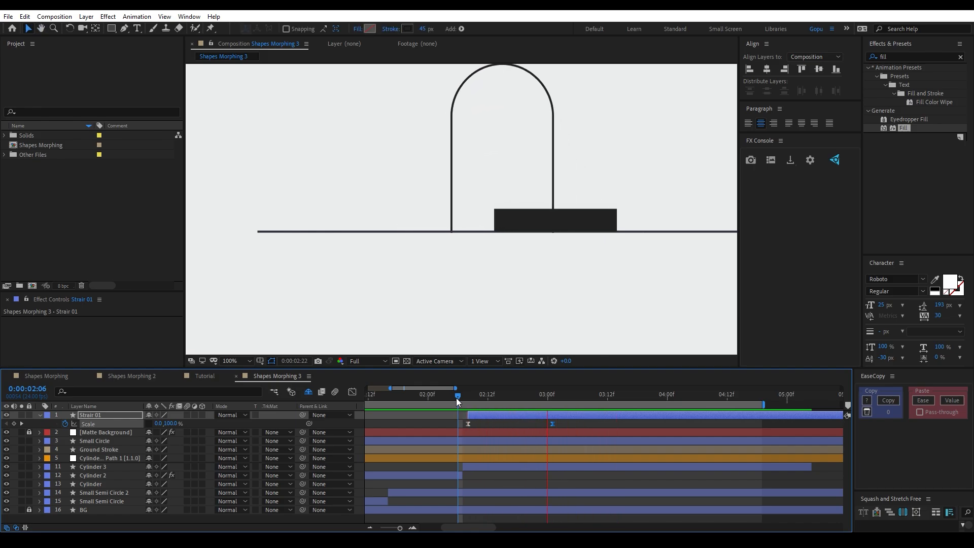
click(473, 396)
drag(552, 424, 532, 424)
click(452, 395)
key(space)
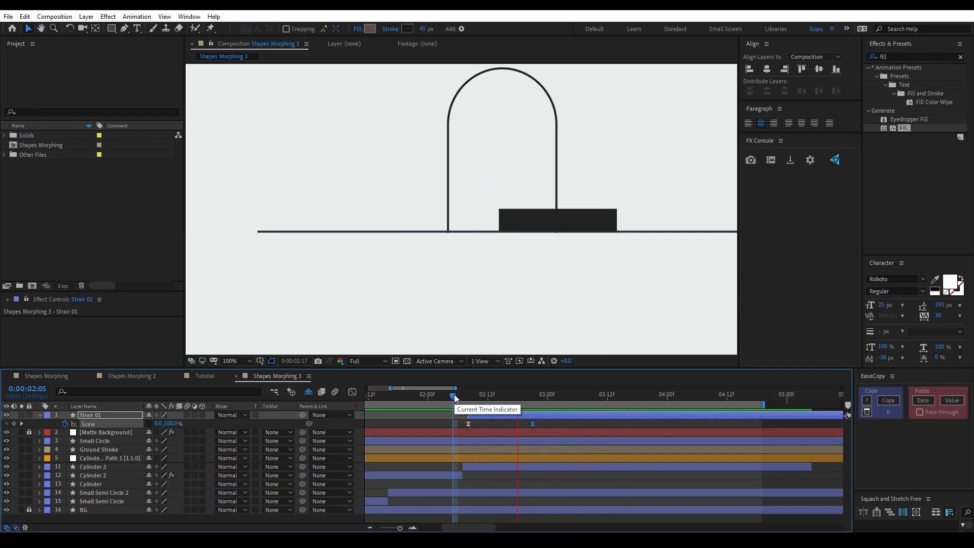
key(space)
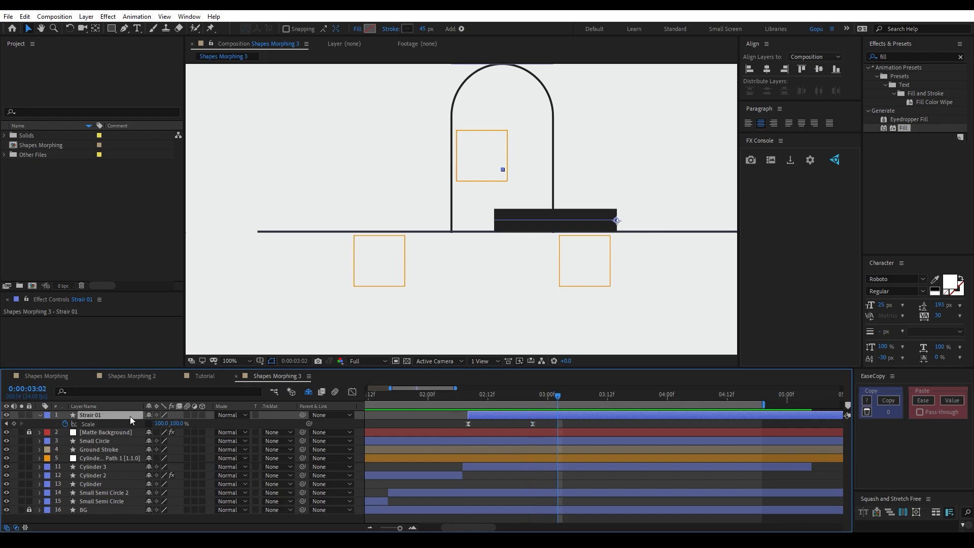
Step: Duplicate Strair 01 and offset the copy 40 px up and 40 px right to stack a second stair
key(ctrl+d)
click(111, 423)
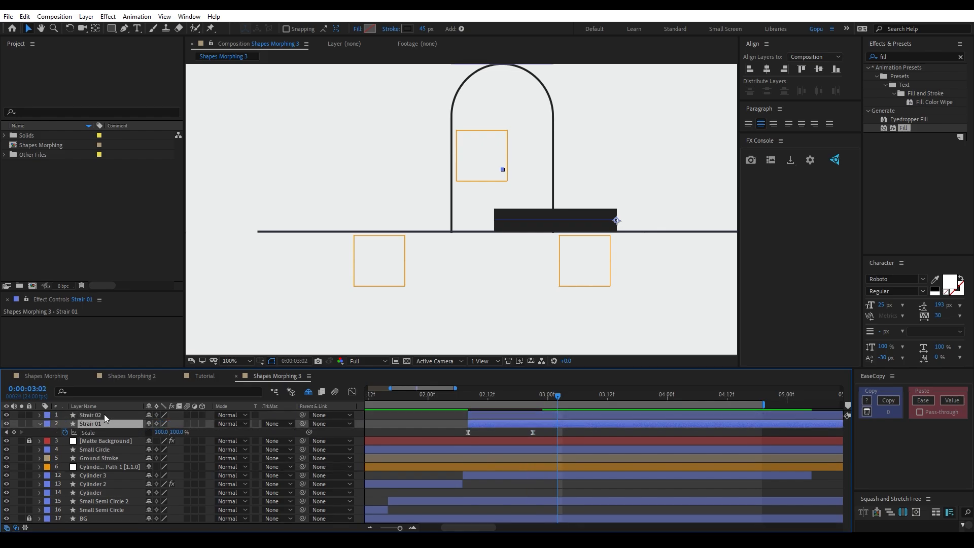
click(102, 415)
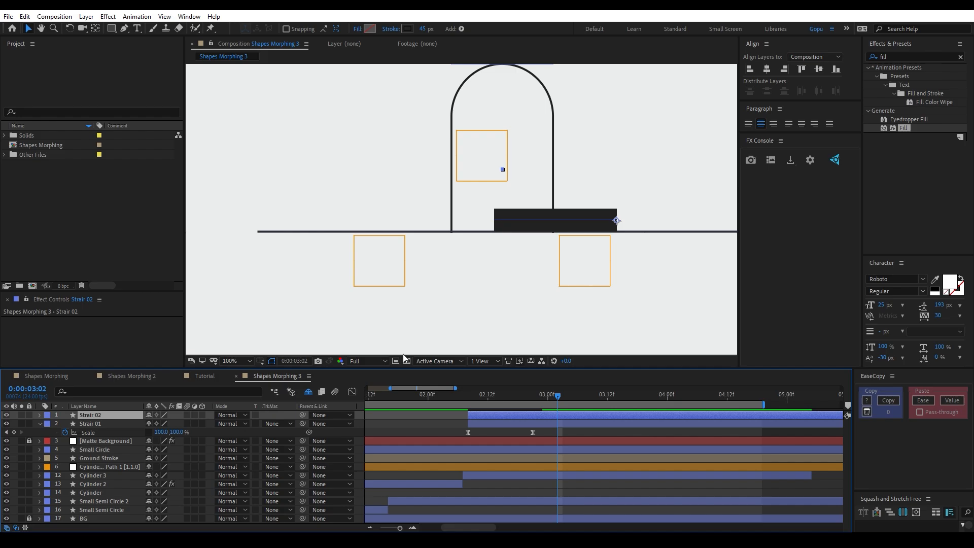
key(shift+Up)
key(shift+Up)
key(shift+Up)
key(shift+Up)
key(shift+Up)
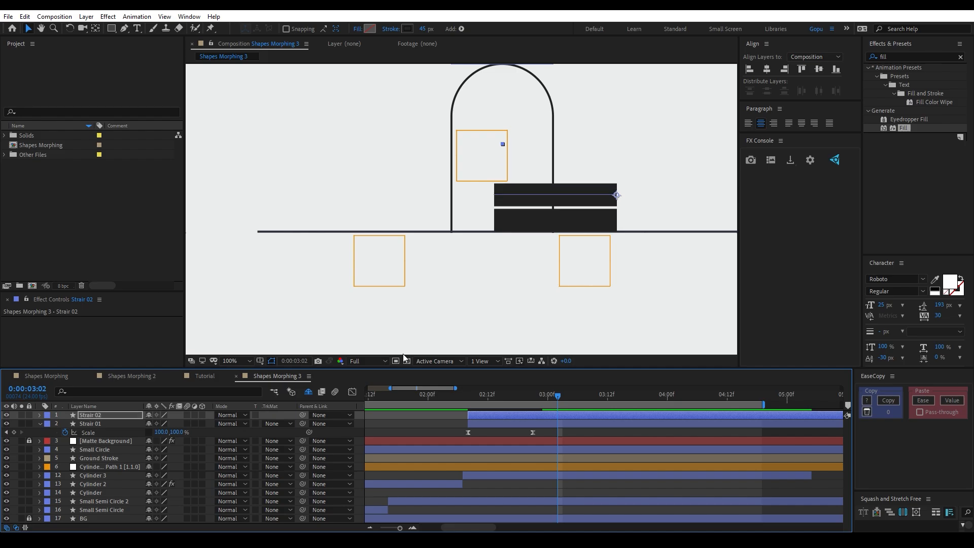
key(shift+Down)
key(shift+Right)
key(shift+Right)
key(shift+Right)
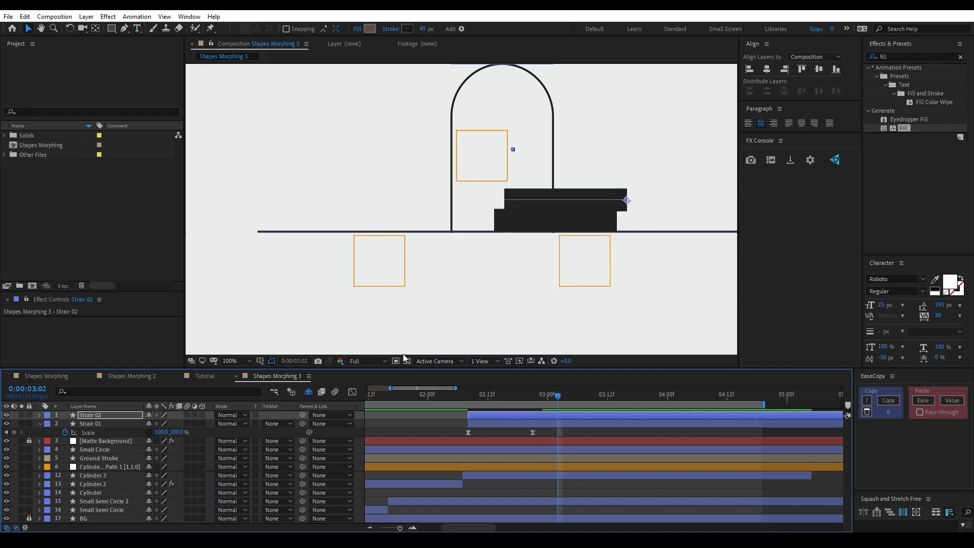
key(shift+Right)
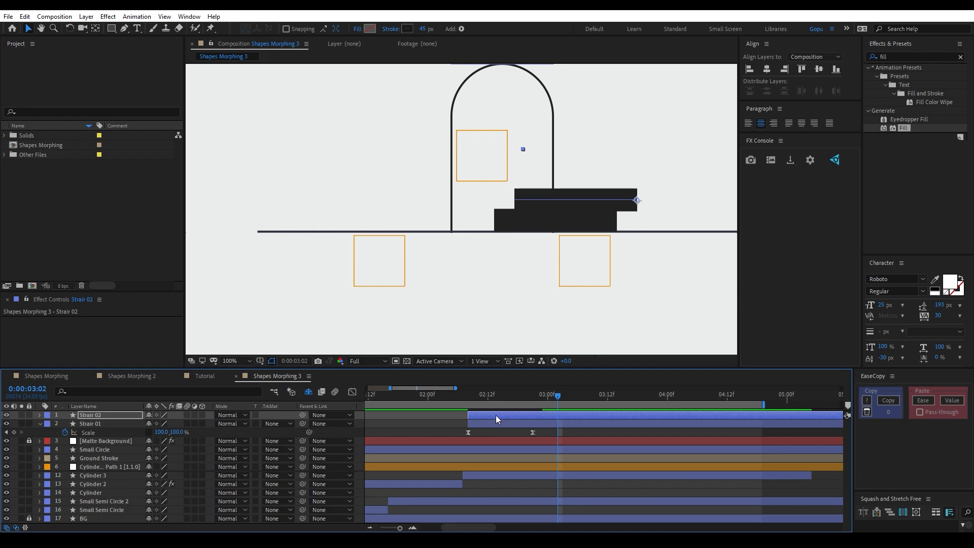
Step: Delay the Strair 02 layer to start at about 0:00:02:12 and preview the staggered growth of both stairs
click(482, 419)
drag(487, 418, 499, 419)
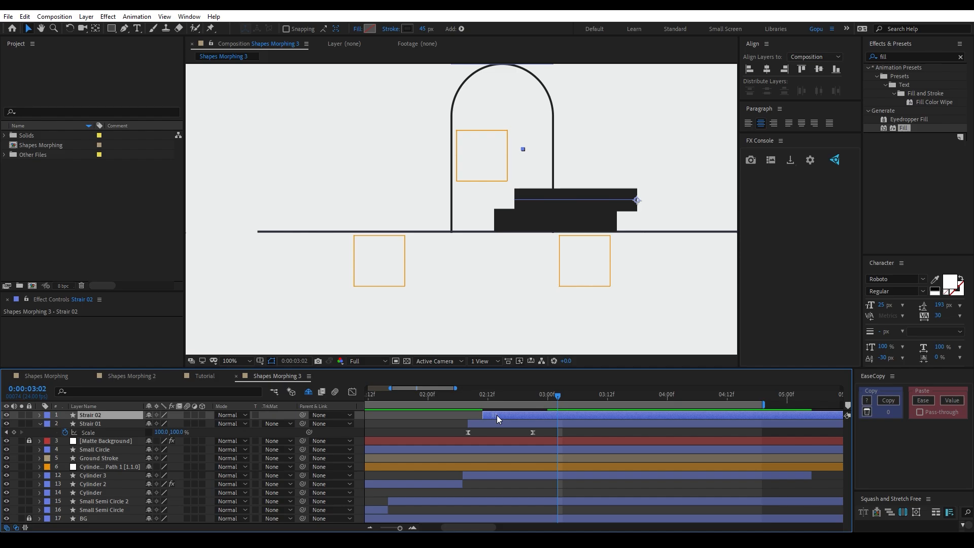
click(443, 396)
key(space)
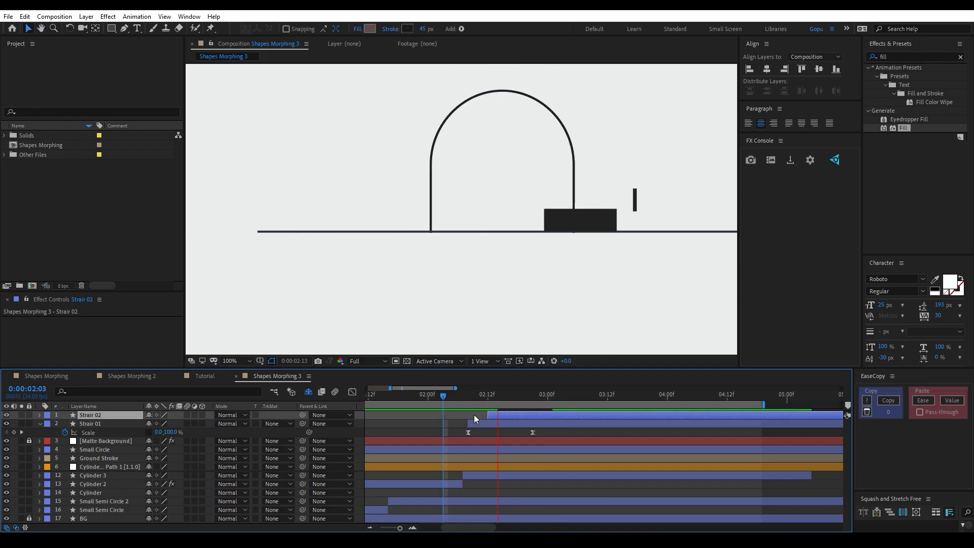
click(455, 395)
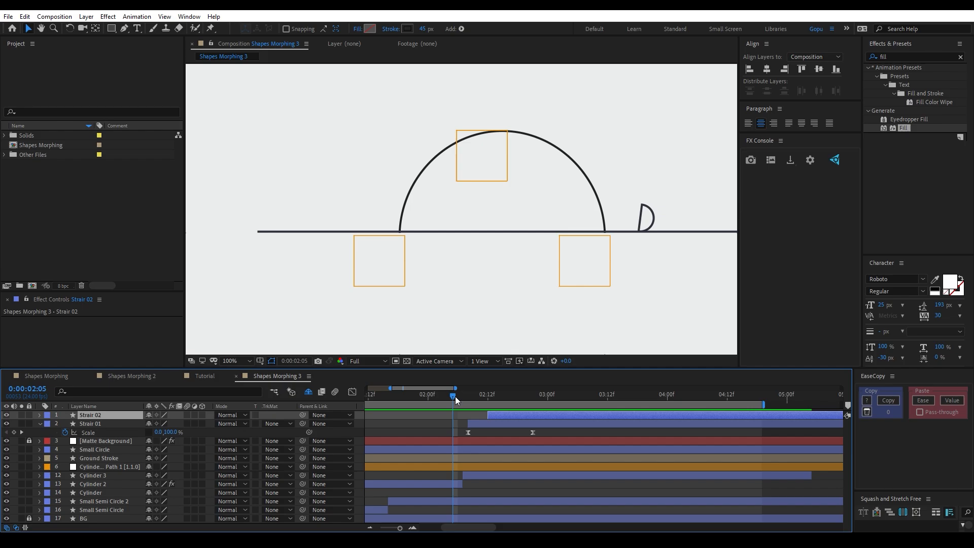
click(467, 395)
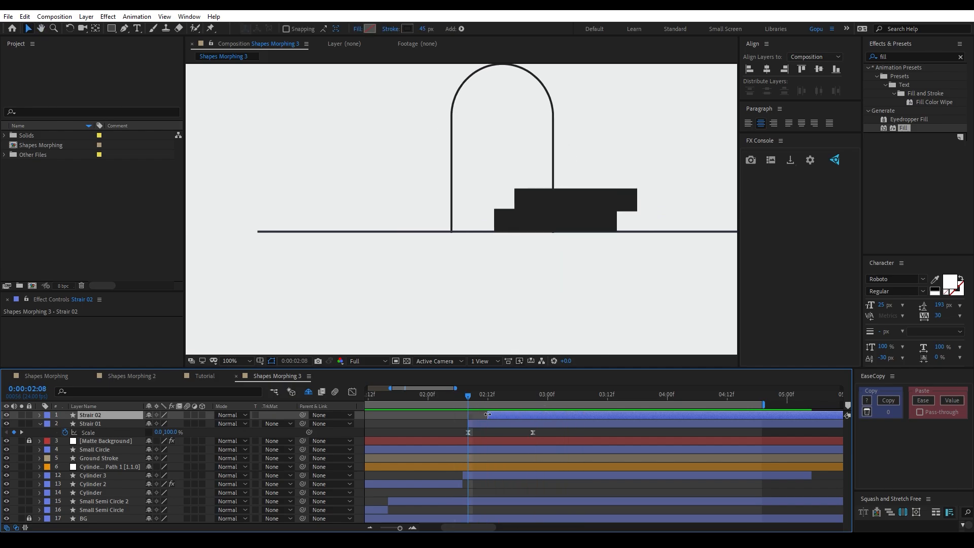
Step: Shift the Strair 02 layer slightly earlier to start at about 0:00:02:11 and preview the staggered growth of both stairs
drag(496, 417, 492, 417)
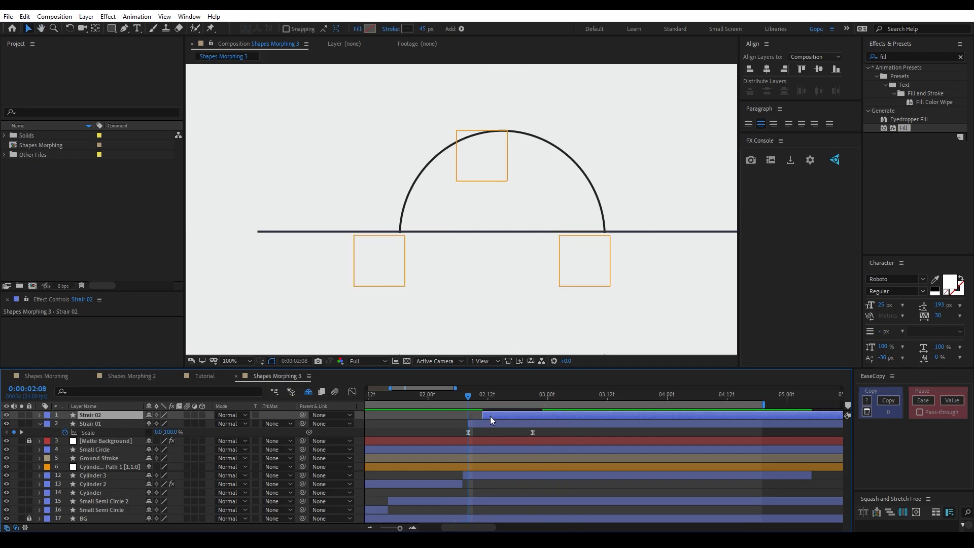
key(space)
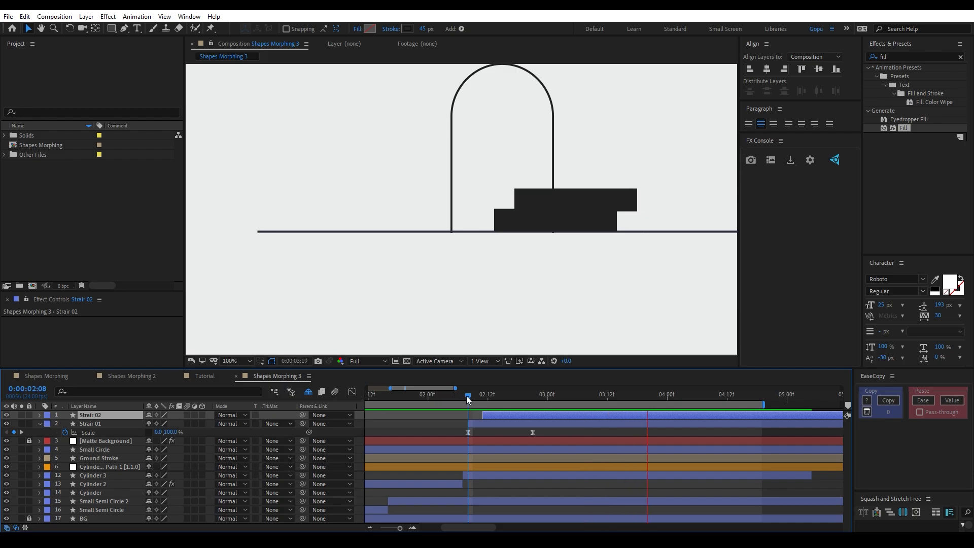
drag(467, 396, 512, 396)
Step: Pre-compose the Strair 01 and Strair 02 layers into a new composition named Strairs, moving all attributes
ctrl+click(100, 421)
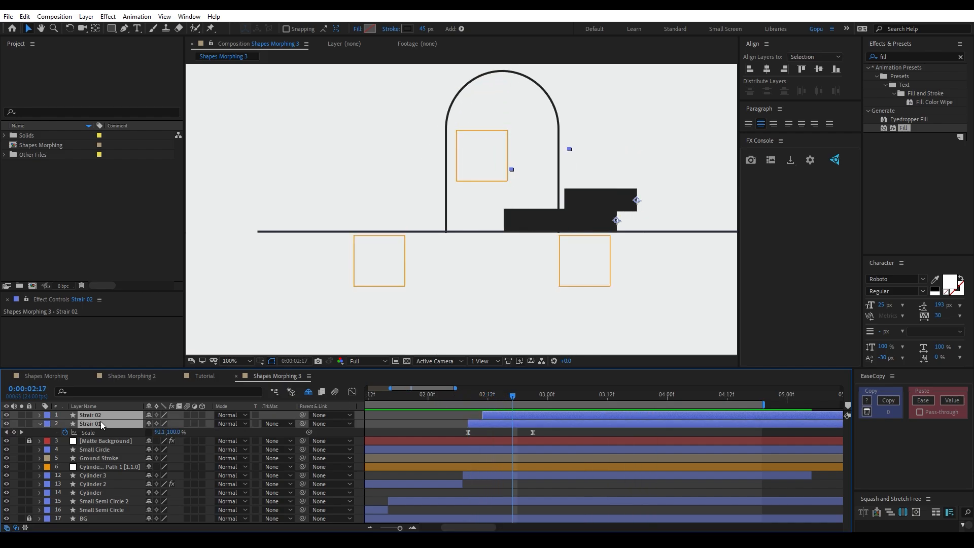
key(ctrl+shift+c)
text(Strairs)
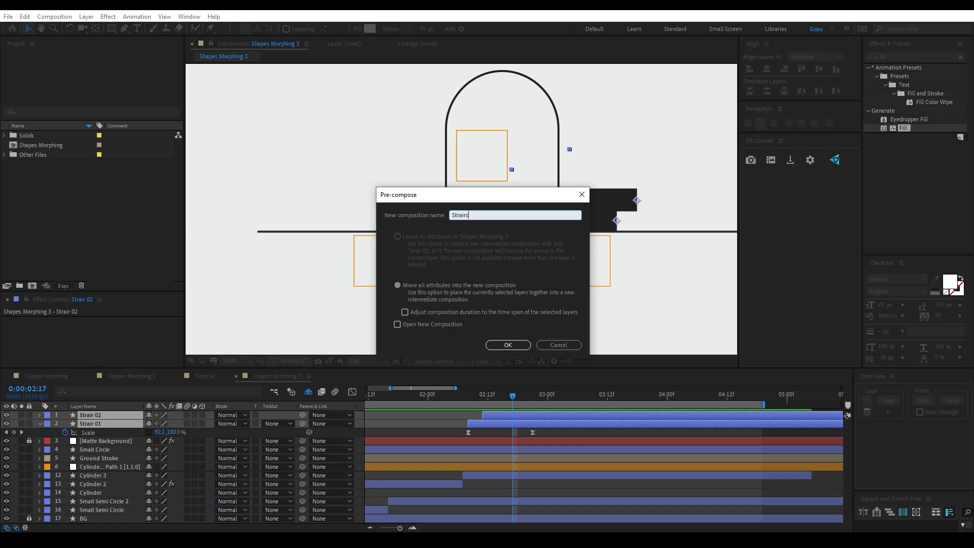
key(Return)
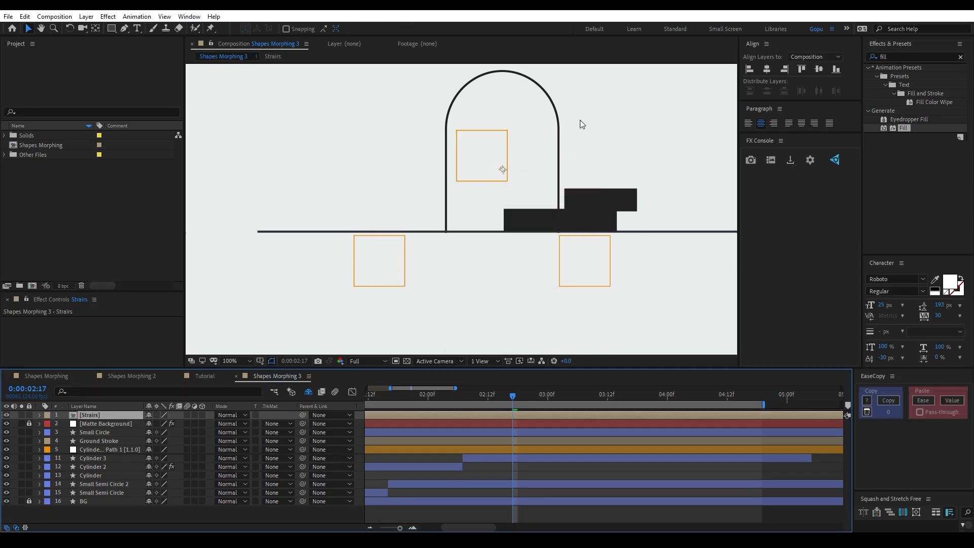
Step: Find the layer that forms the tall arch, Cylinder 3, and rename it Door
click(559, 129)
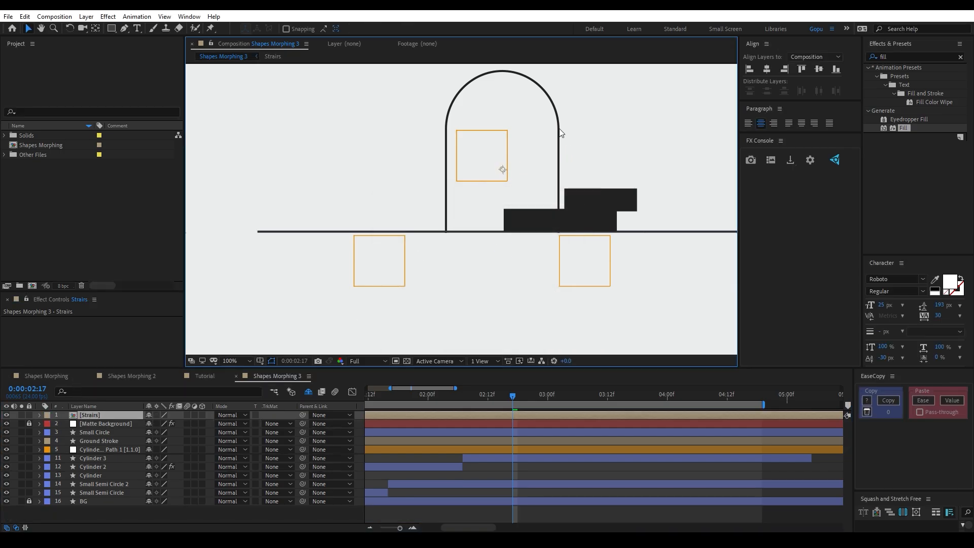
click(105, 431)
click(96, 442)
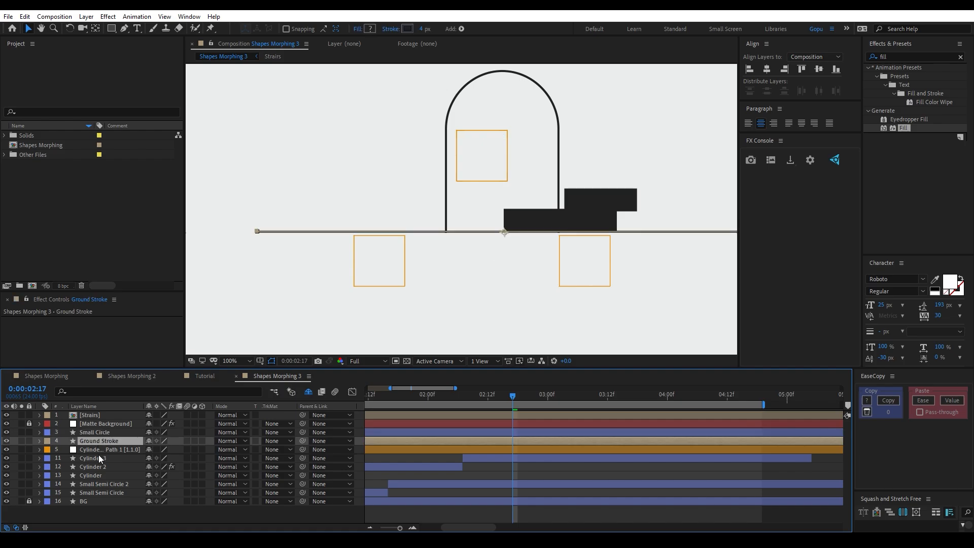
click(98, 457)
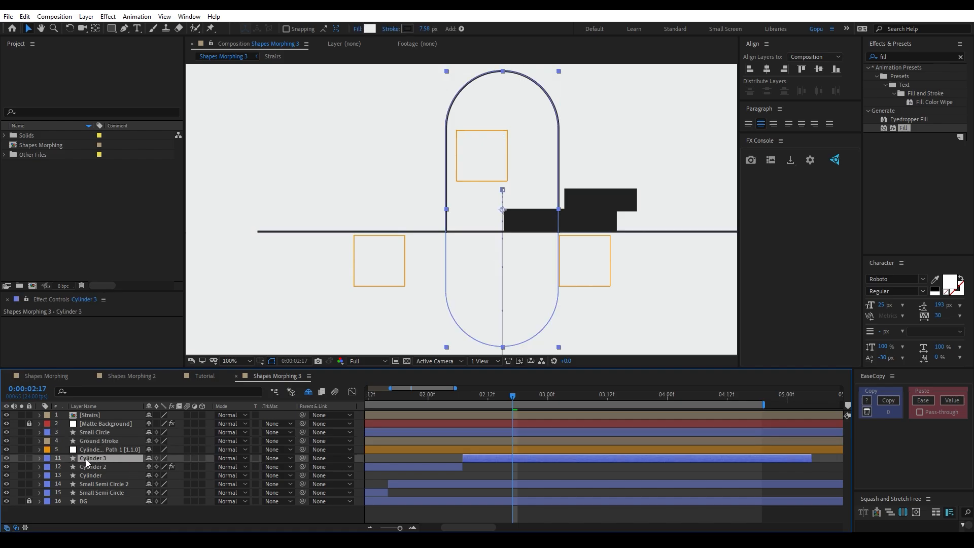
key(Return)
text(Door)
key(Return)
Step: Duplicate the Door layer, place the copy directly above the Strairs layer and rename it Matte
key(ctrl+d)
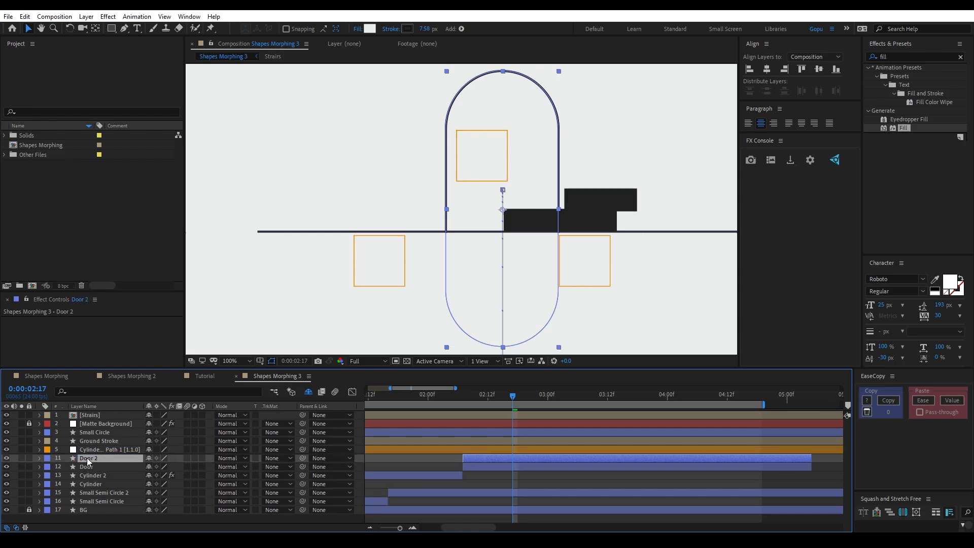
drag(87, 457, 91, 415)
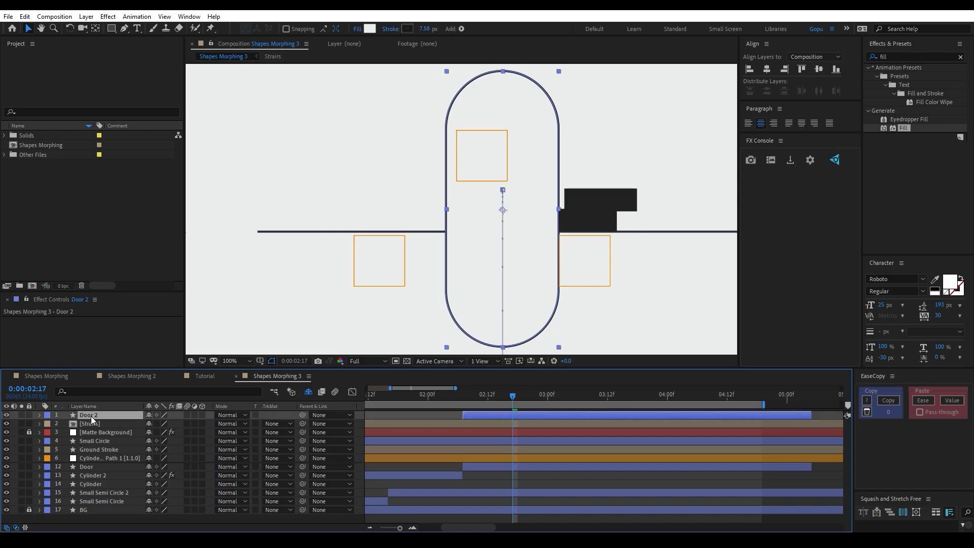
key(Return)
text(Matte)
key(Return)
Step: Set the Strairs layer's track matte to Alpha Matte "Matte" and preview the stairs clipped inside the door from 0:00:02:01
click(92, 425)
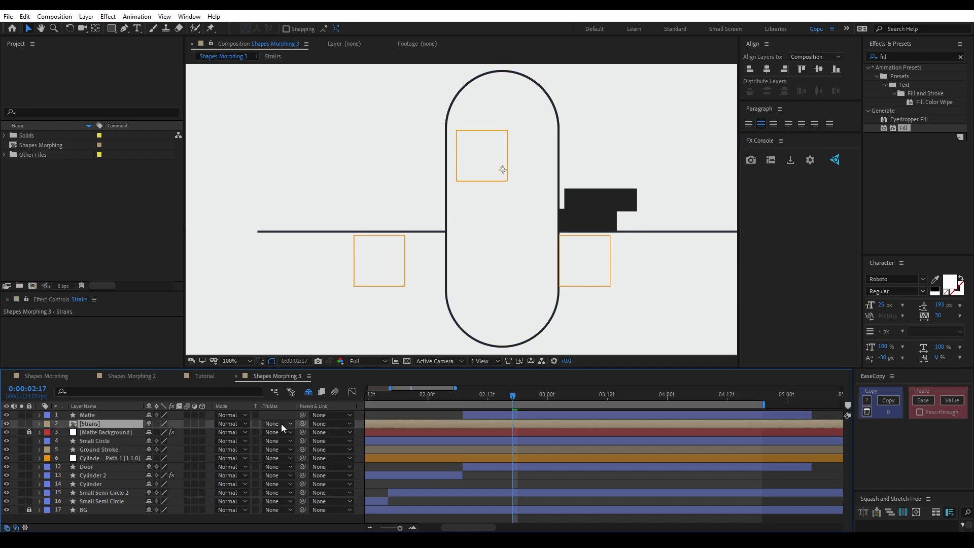
key(space)
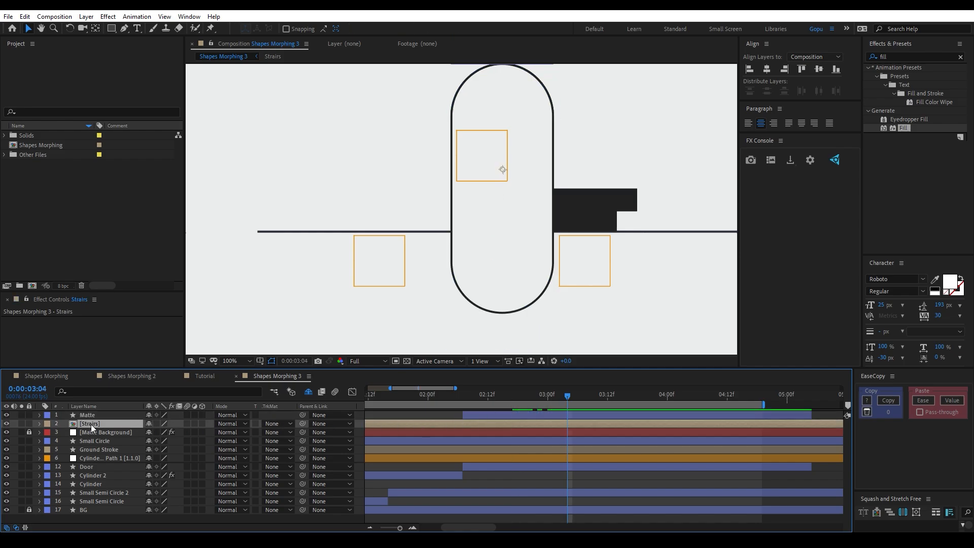
click(276, 425)
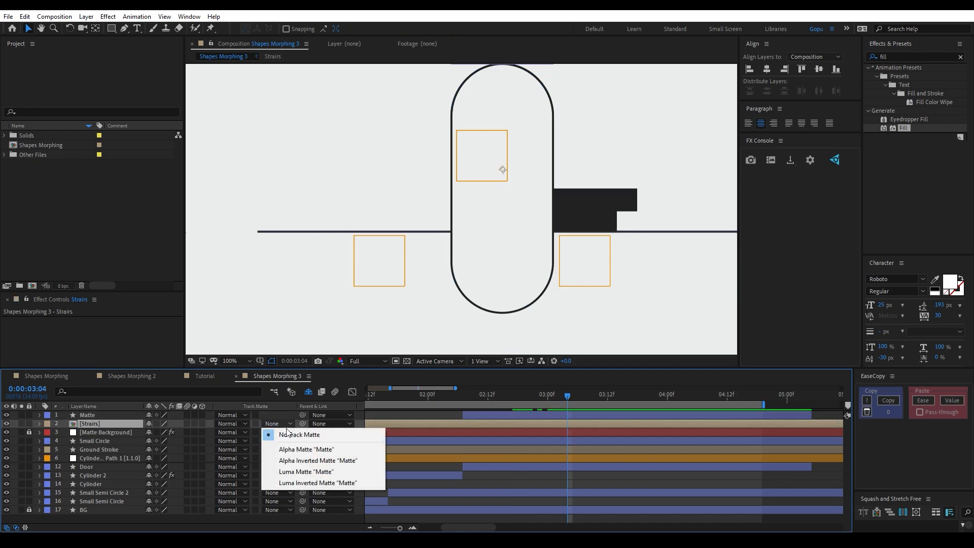
click(295, 451)
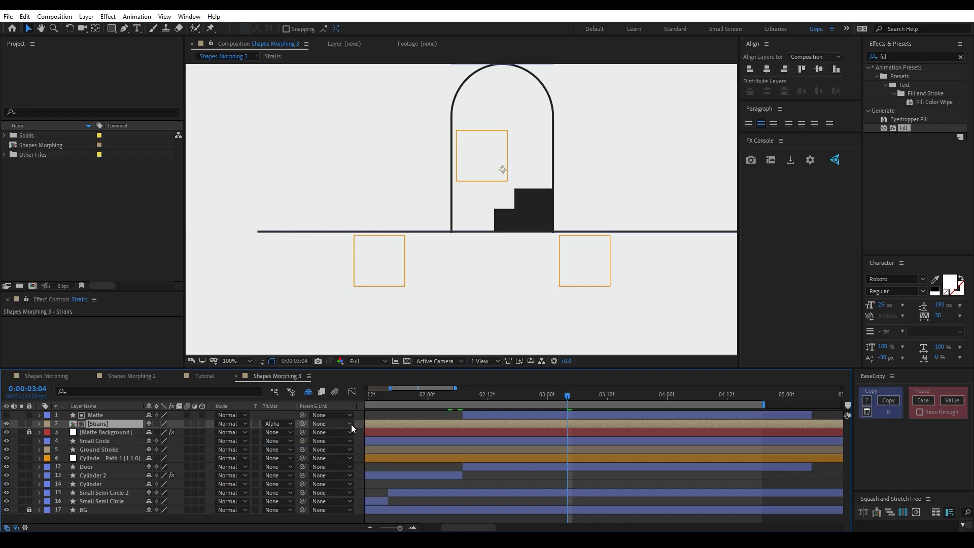
click(432, 397)
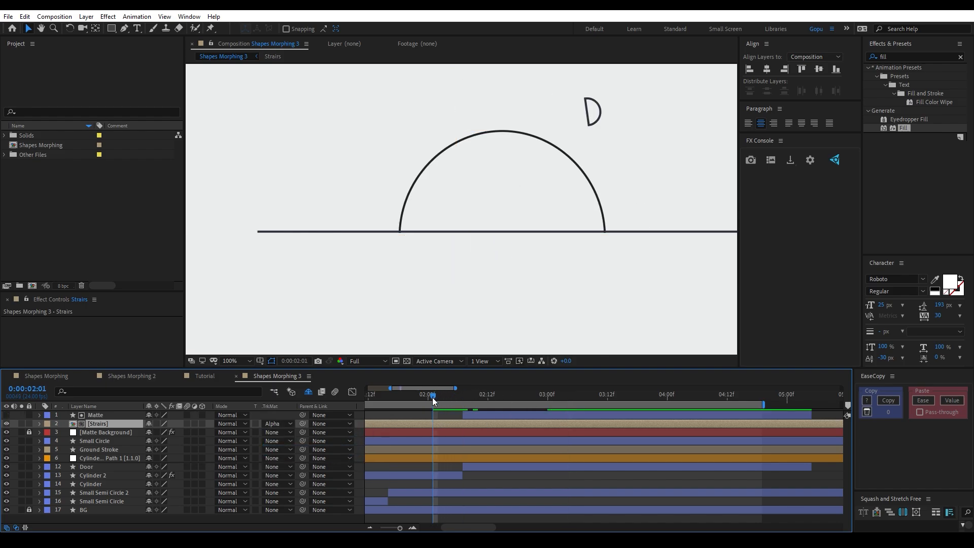
key(space)
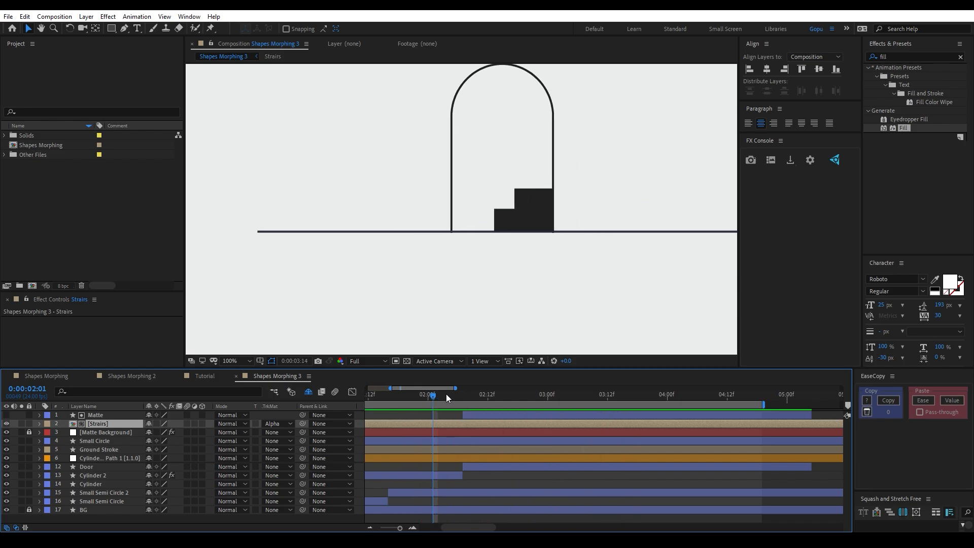
key(space)
Step: Fit the whole composition in the viewer and play back the animation from 0:00:01:20 and from the very beginning
click(235, 360)
click(271, 182)
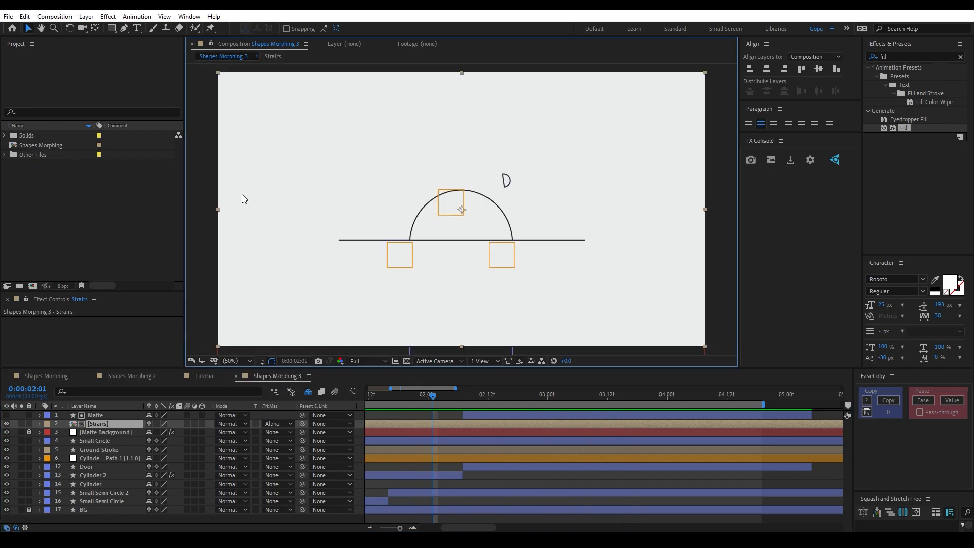
key(space)
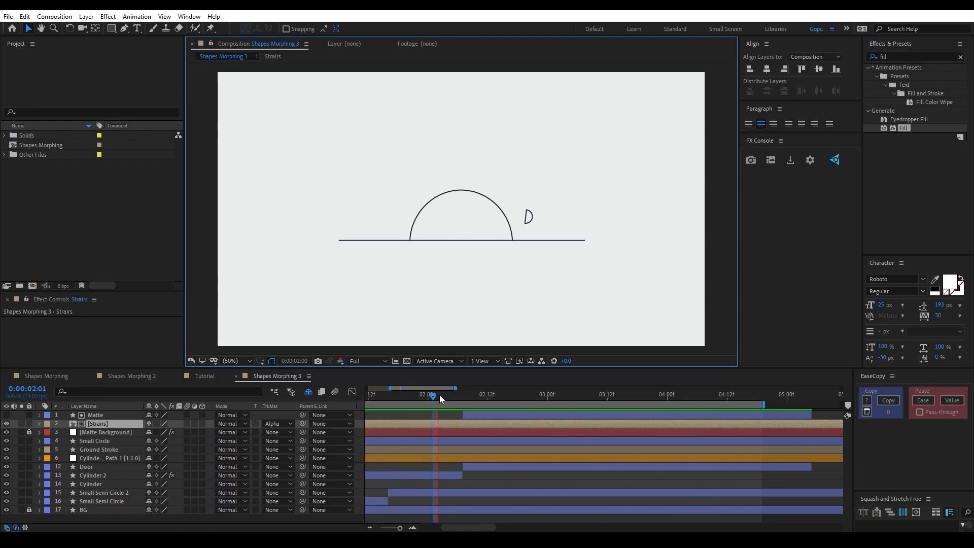
click(407, 396)
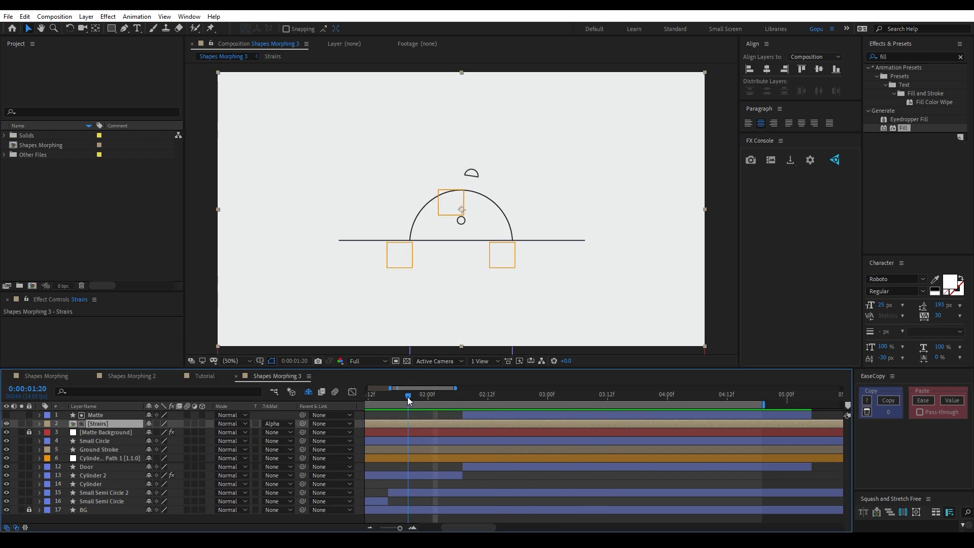
scroll(429, 413, down, 1)
key(space)
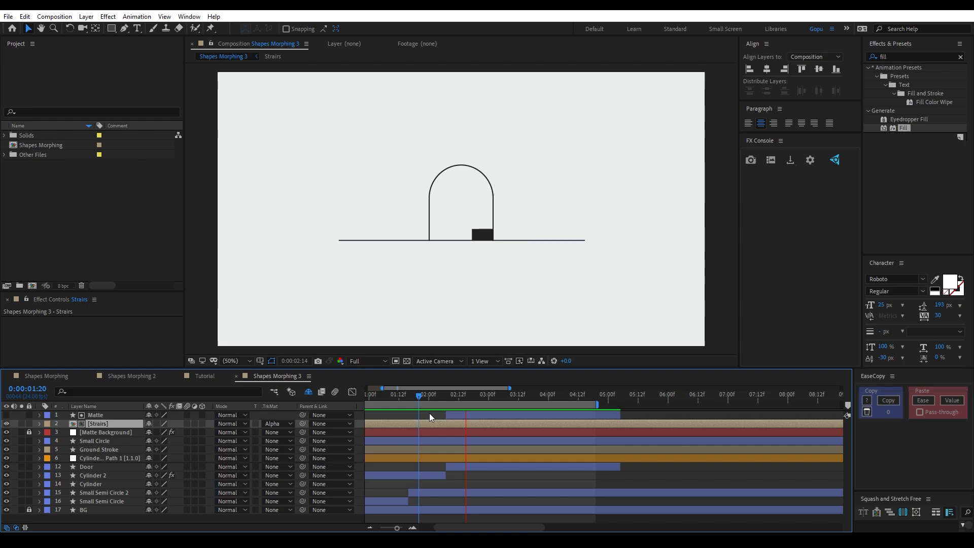
drag(421, 396, 491, 419)
scroll(492, 419, down, 2)
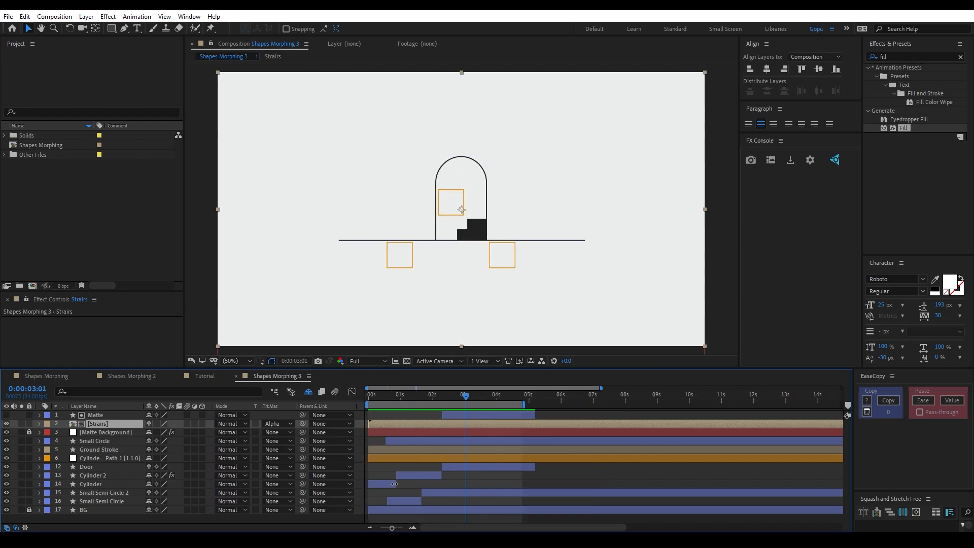
key(Home)
key(space)
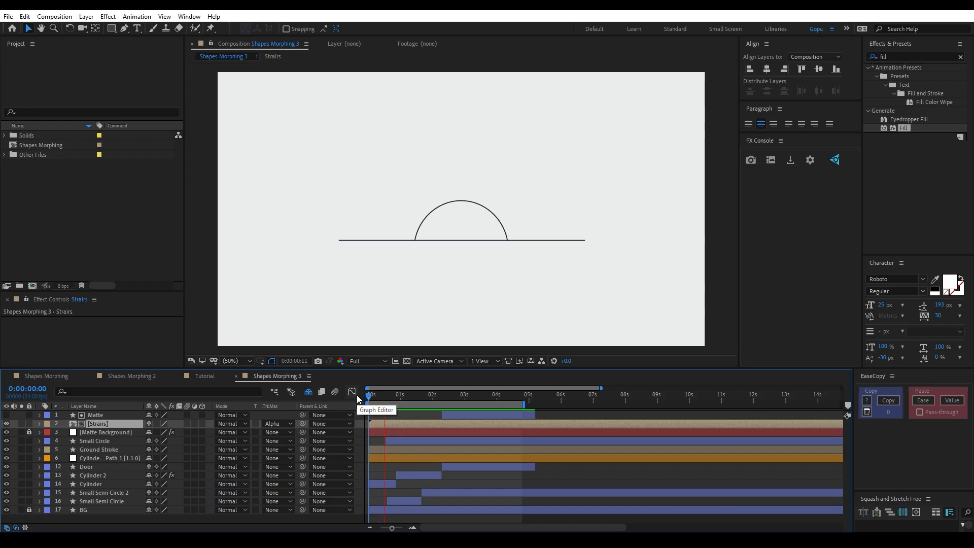